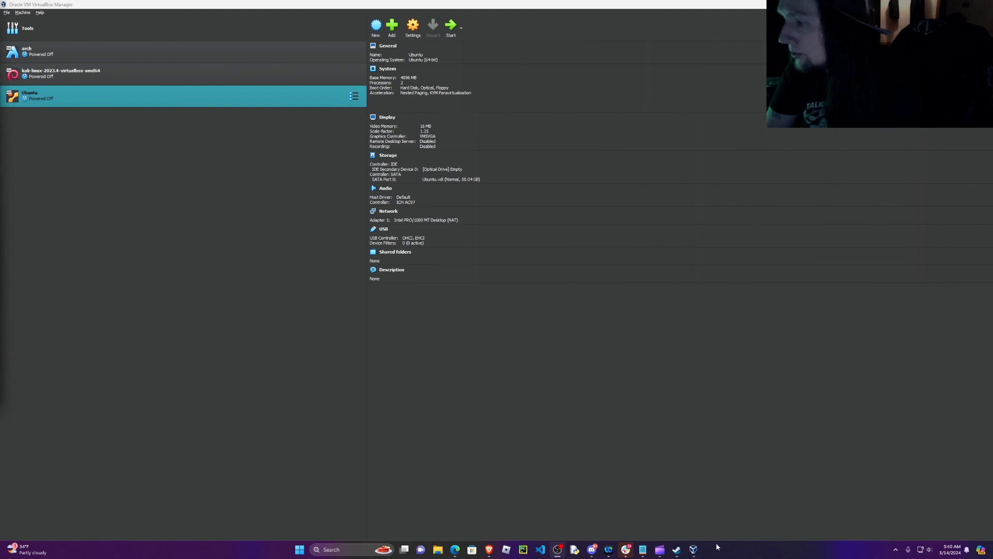
Step: Switch to the Brave browser and go from the VirtualBox downloads page to the virtualbox.org home page
click(488, 549)
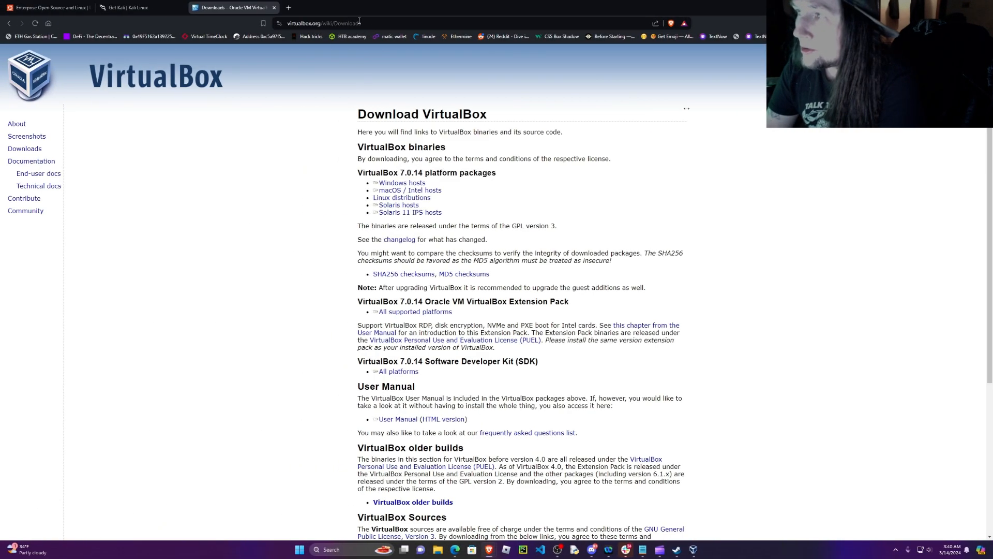
click(369, 21)
key(Right)
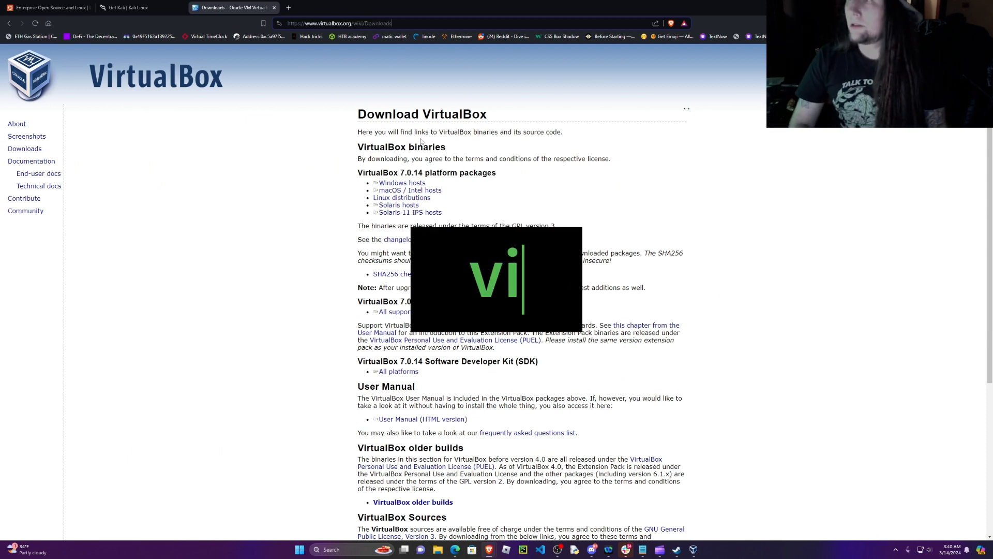
key(BackSpace)
key(BackSpace)
key(BackSpace)
key(BackSpace)
key(BackSpace)
key(BackSpace)
key(BackSpace)
key(BackSpace)
key(BackSpace)
key(BackSpace)
key(BackSpace)
key(BackSpace)
key(BackSpace)
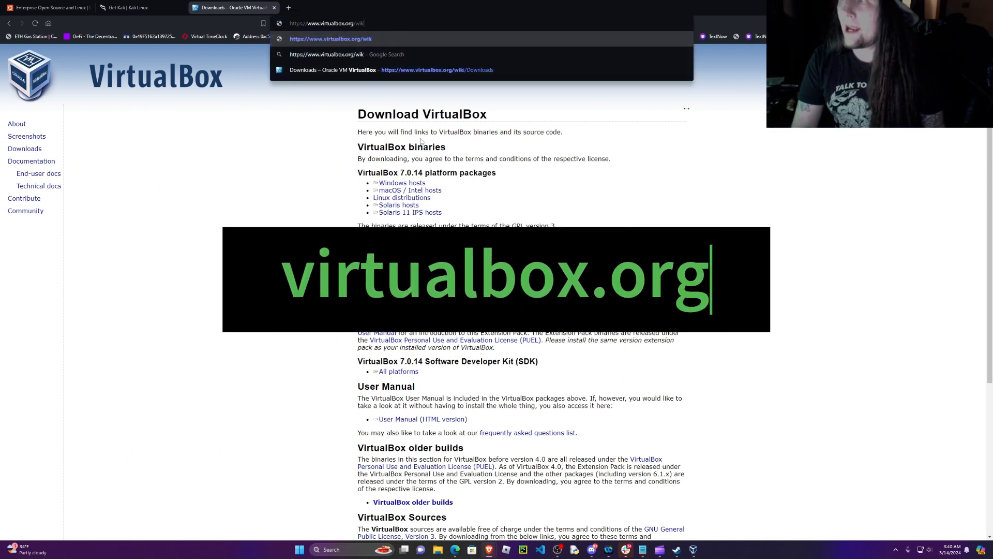
key(BackSpace)
key(BackSpace)
key(Return)
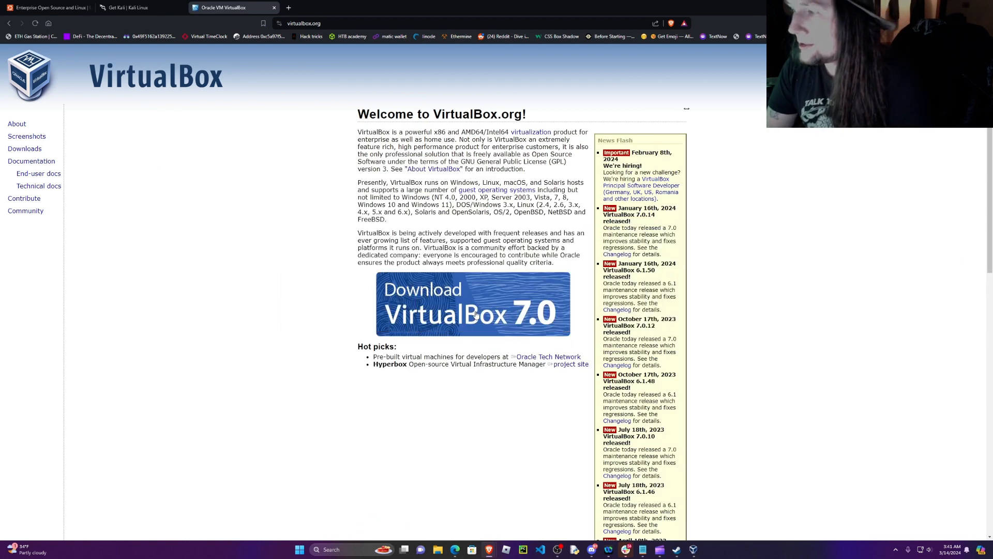
Step: Open the VirtualBox 7.0 download page and request the Windows hosts package, cancelling the save
click(518, 307)
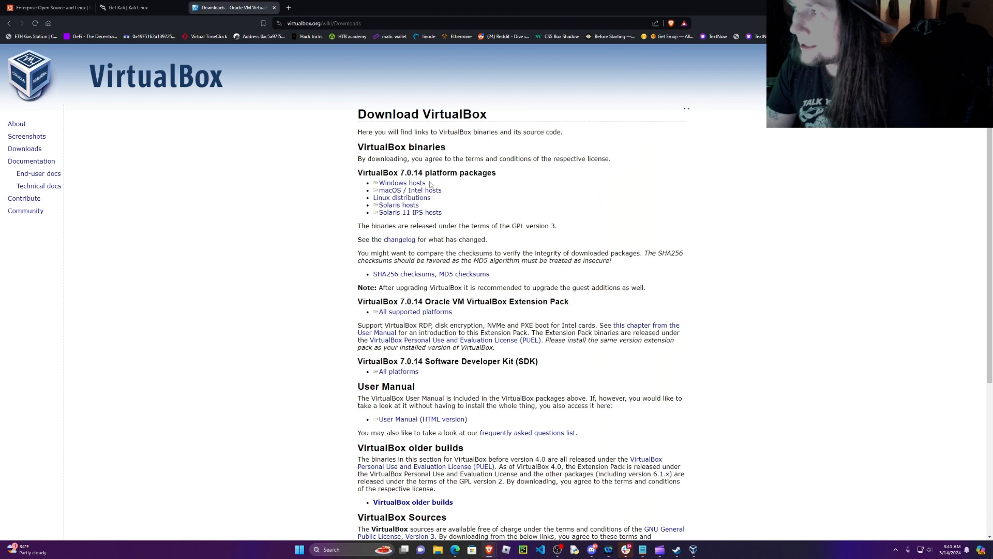
triple_click(427, 184)
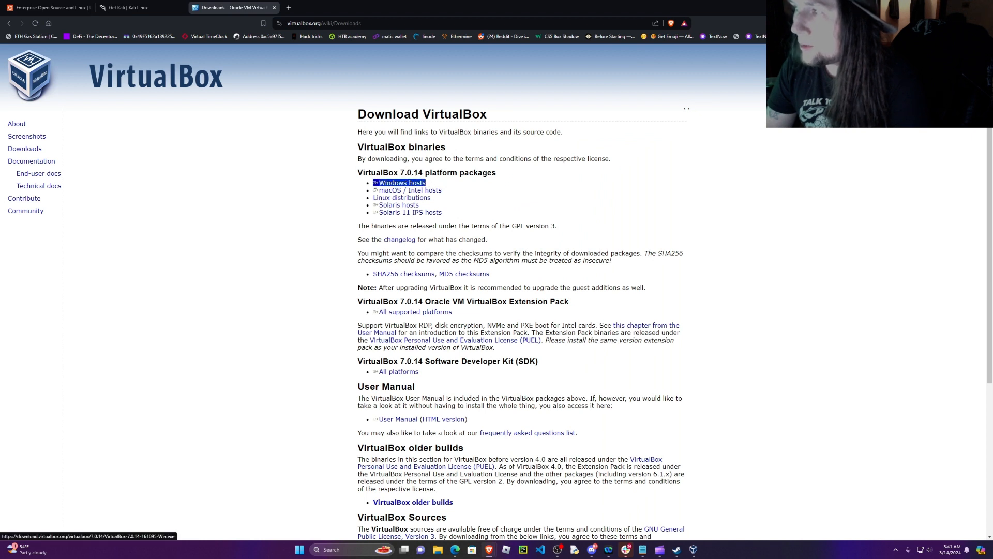
triple_click(376, 190)
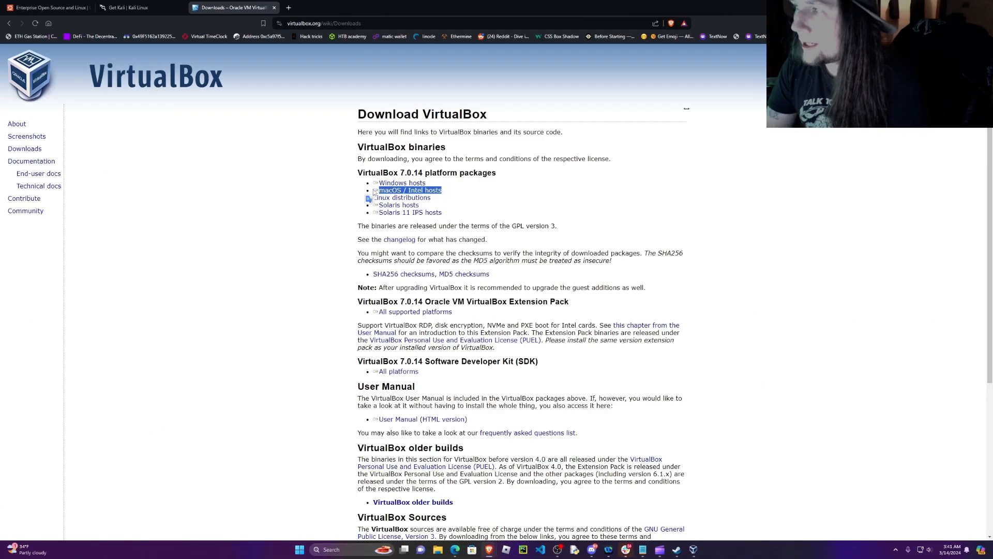
drag(408, 197, 398, 187)
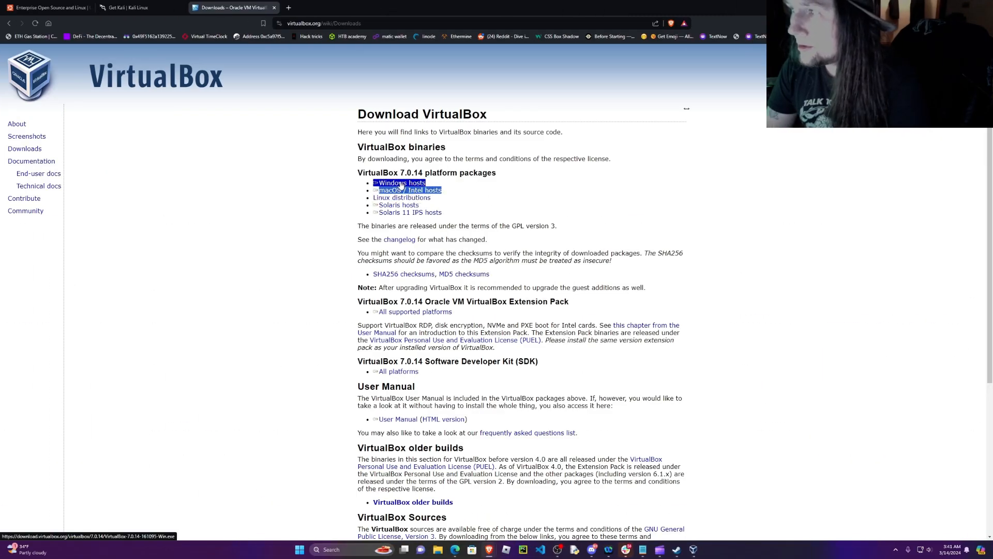
click(402, 184)
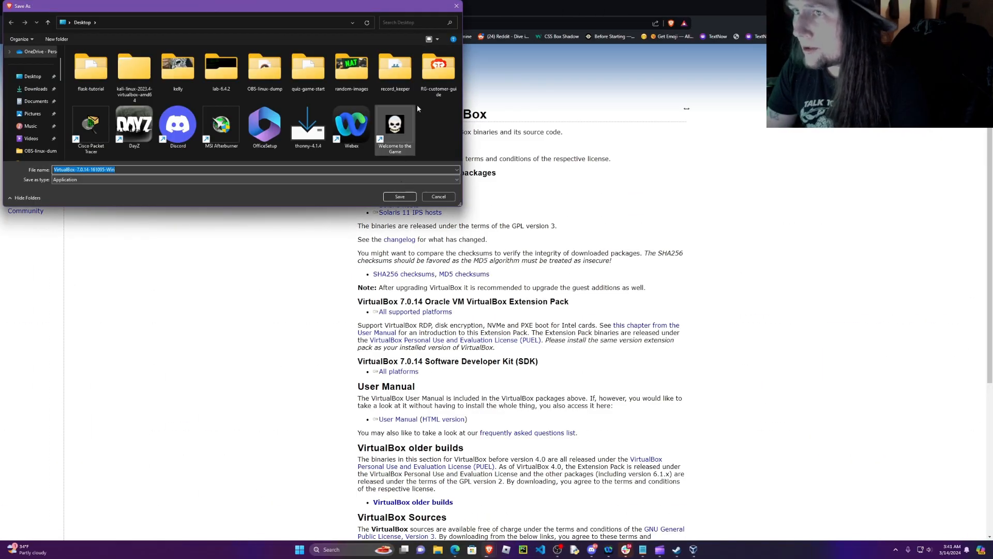
click(457, 6)
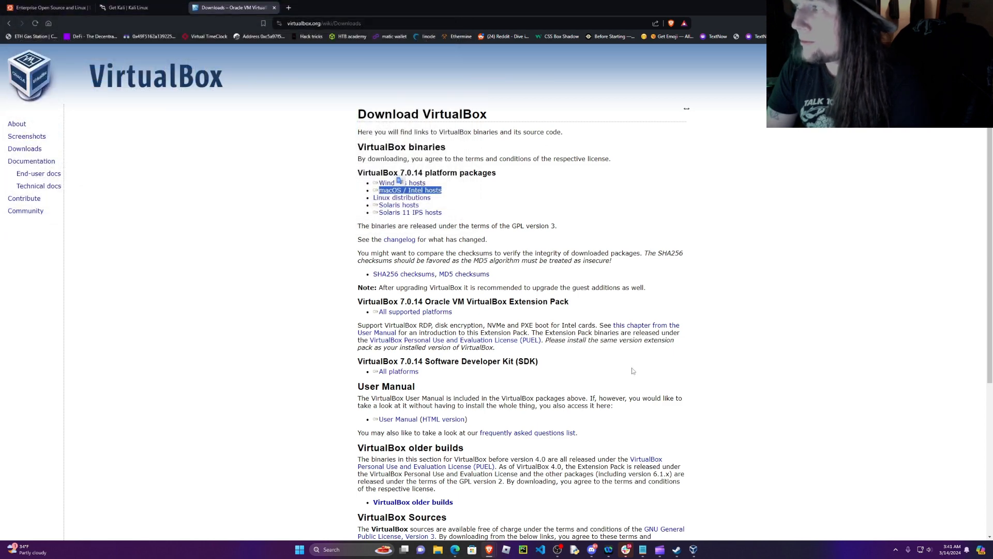
click(507, 184)
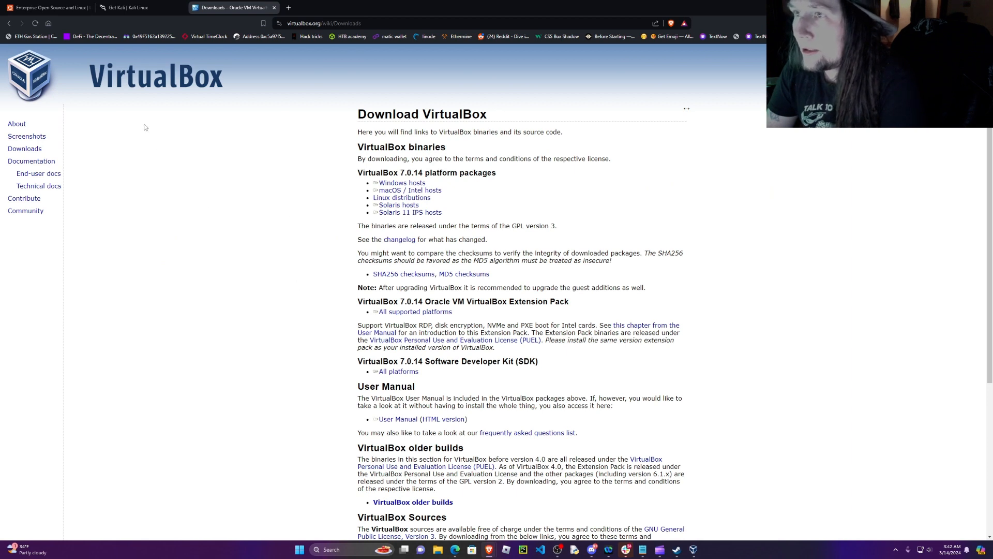
Step: Look over the Ubuntu home page and the Kali platform choices in the other open browser pages
click(50, 13)
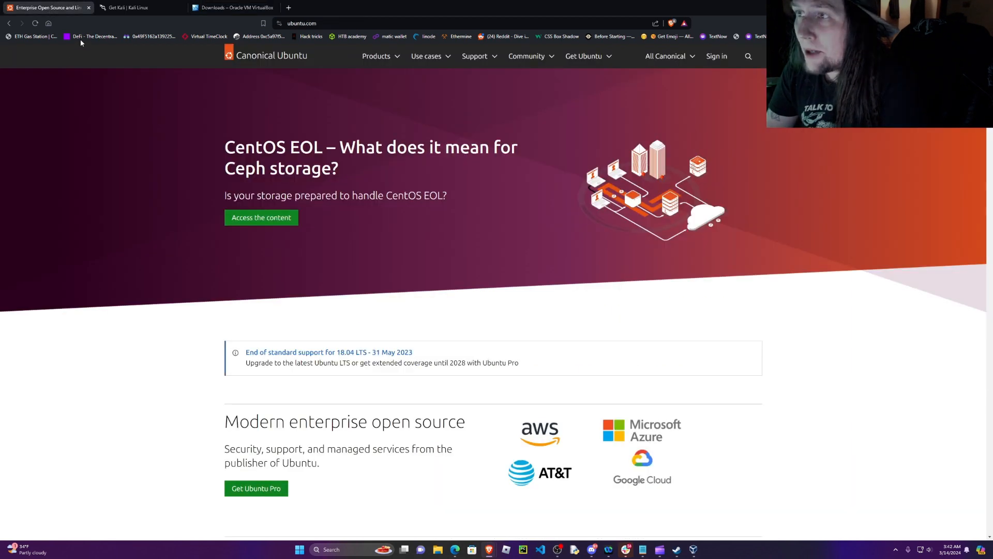
key(ctrl+Tab)
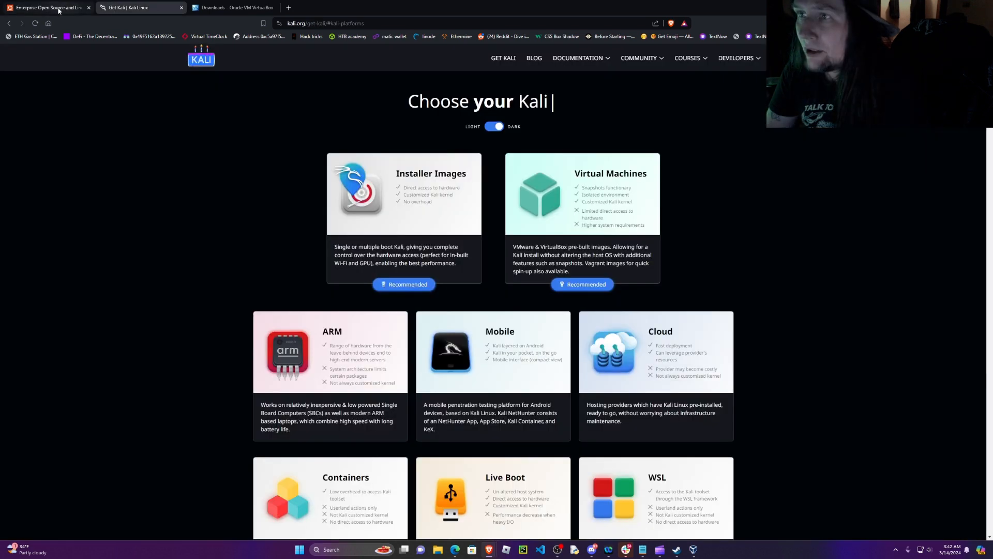
click(58, 9)
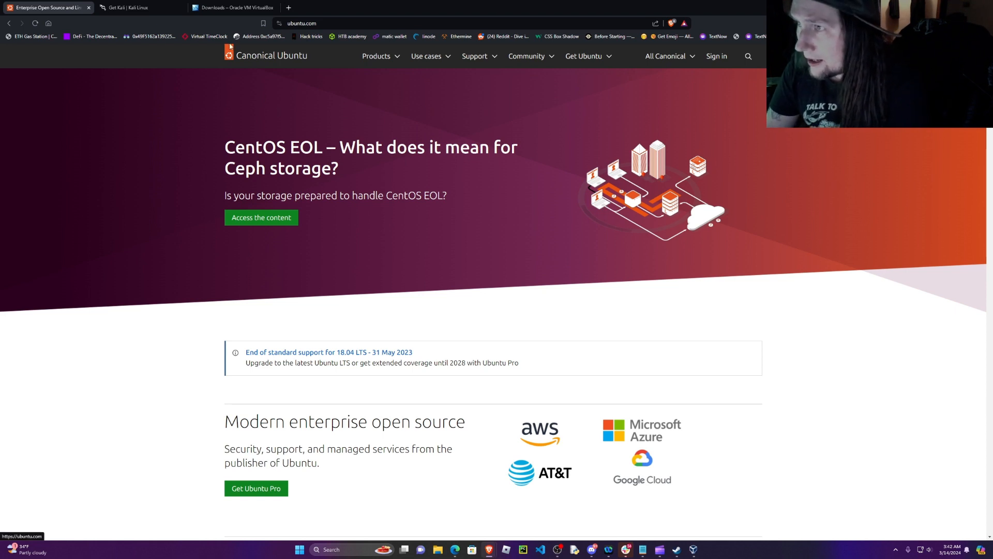
click(140, 10)
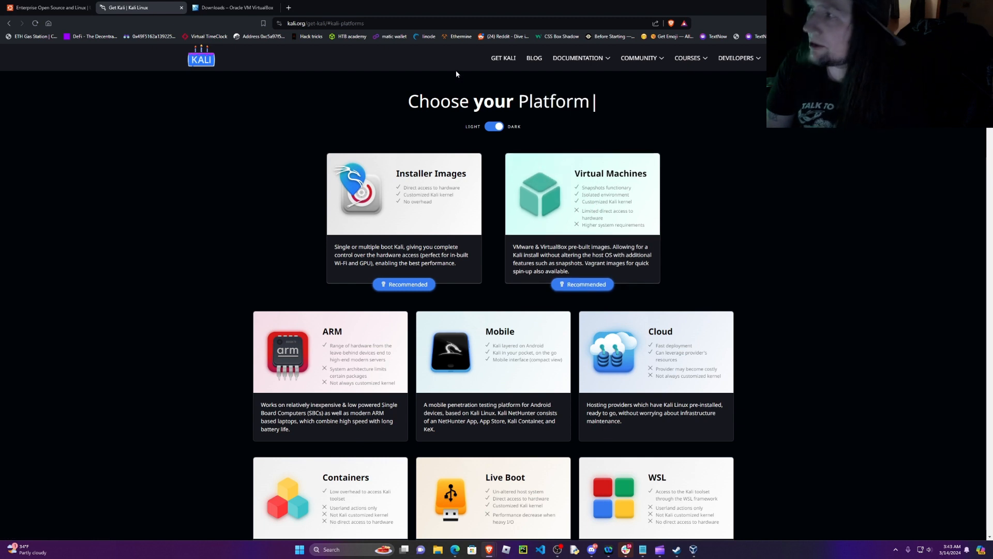
click(49, 7)
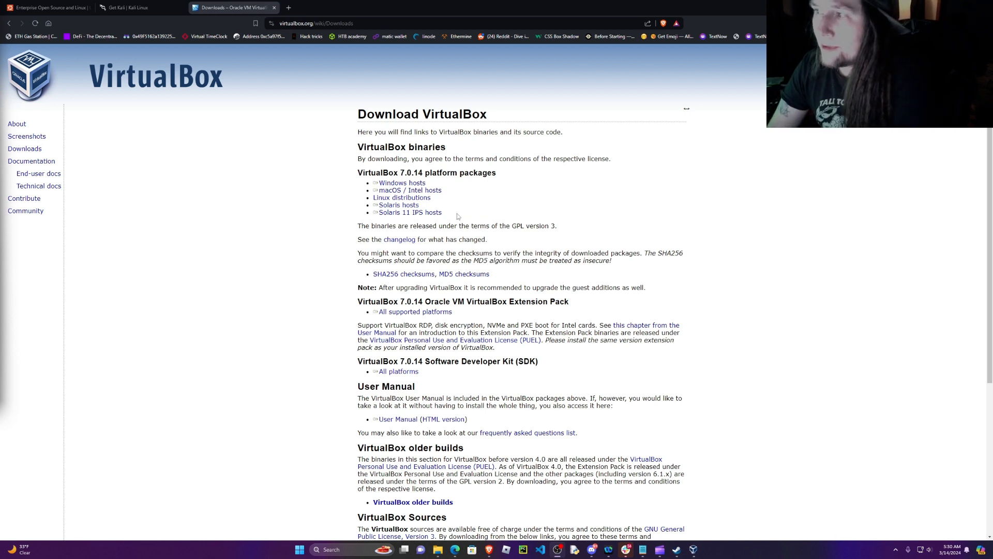
double_click(401, 240)
click(402, 247)
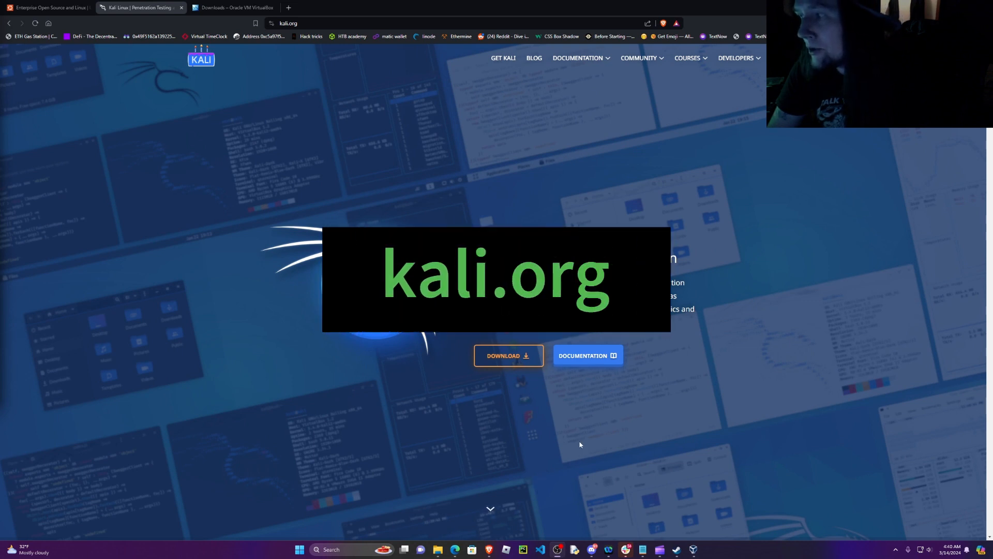
Step: From the Kali home page, open the pre-built virtual machine downloads and request the recommended 64-bit VirtualBox image, cancelling the save
click(515, 360)
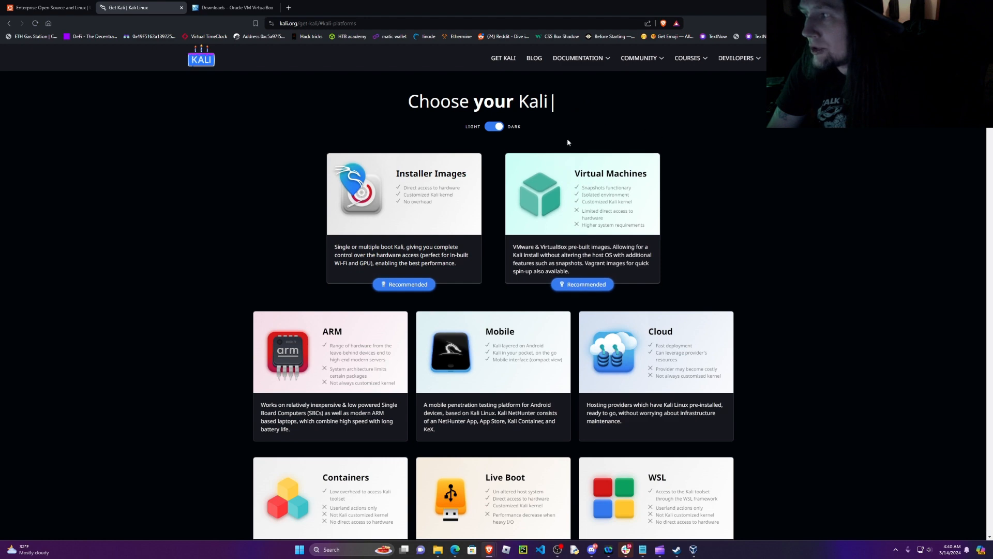
click(606, 191)
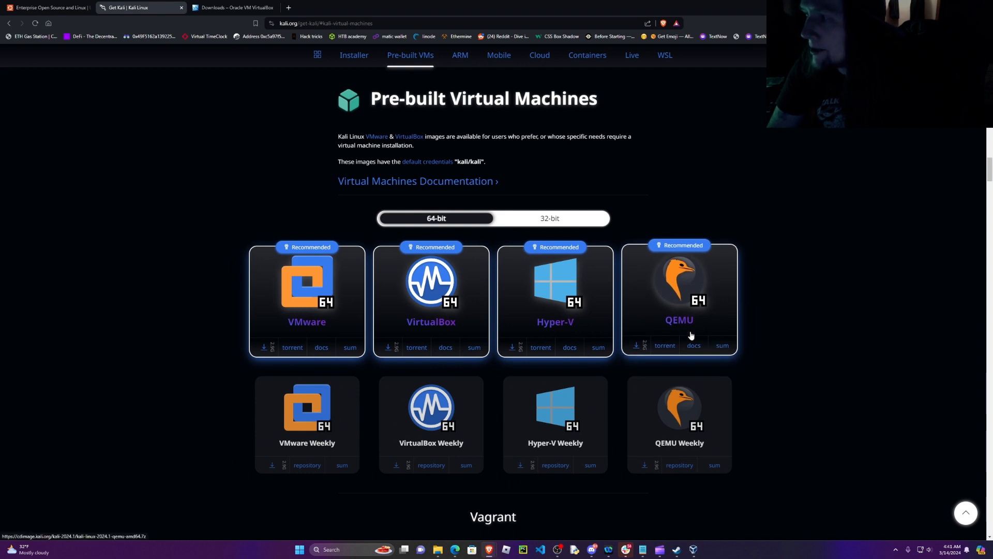
click(458, 296)
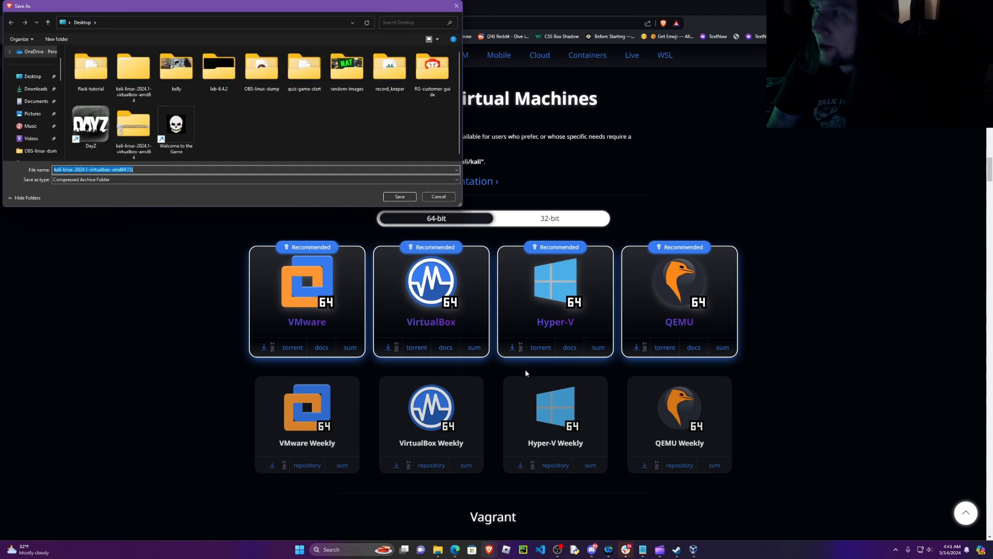
click(445, 199)
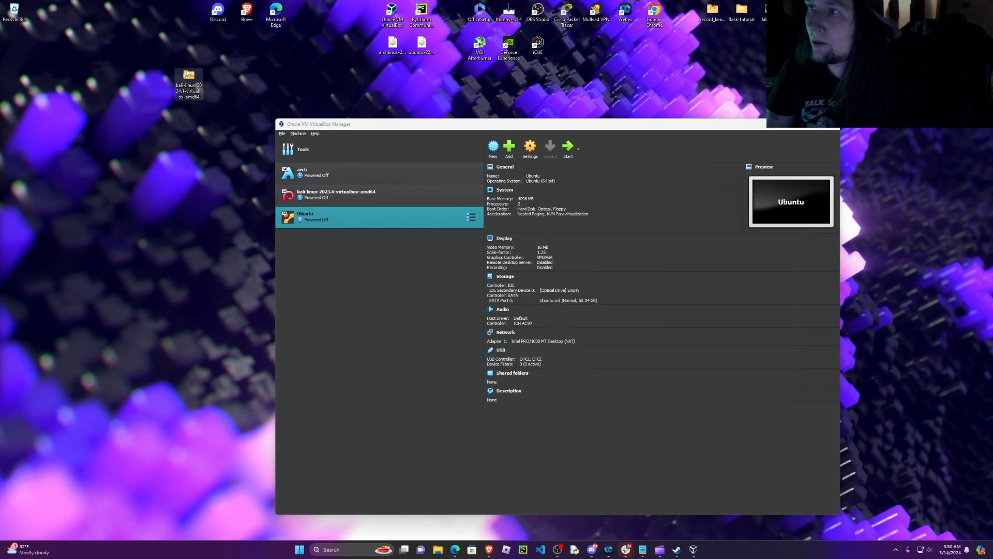
Step: Extract the kali-linux-2024.1-virtualbox-amd64 archive on the desktop into the suggested folder
drag(188, 77, 60, 89)
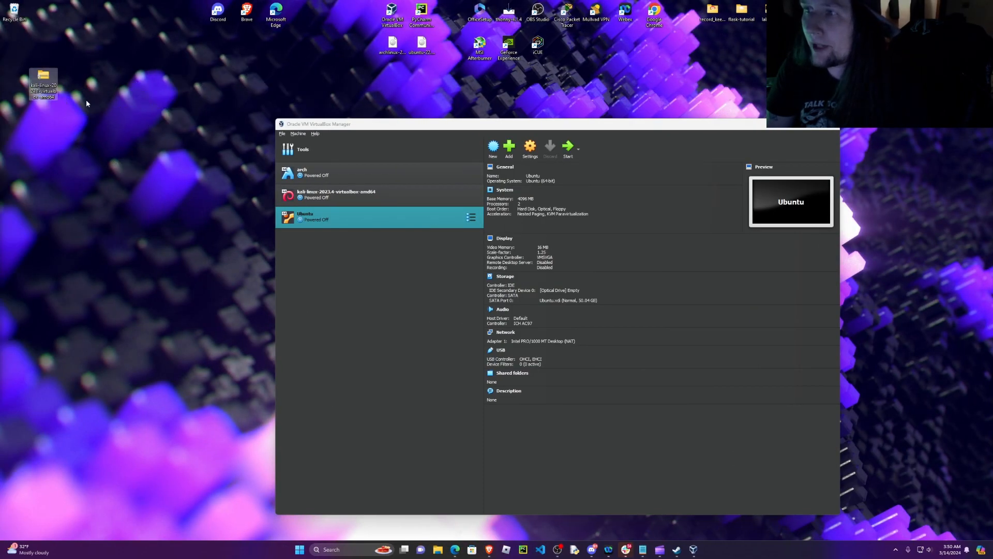
right_click(54, 87)
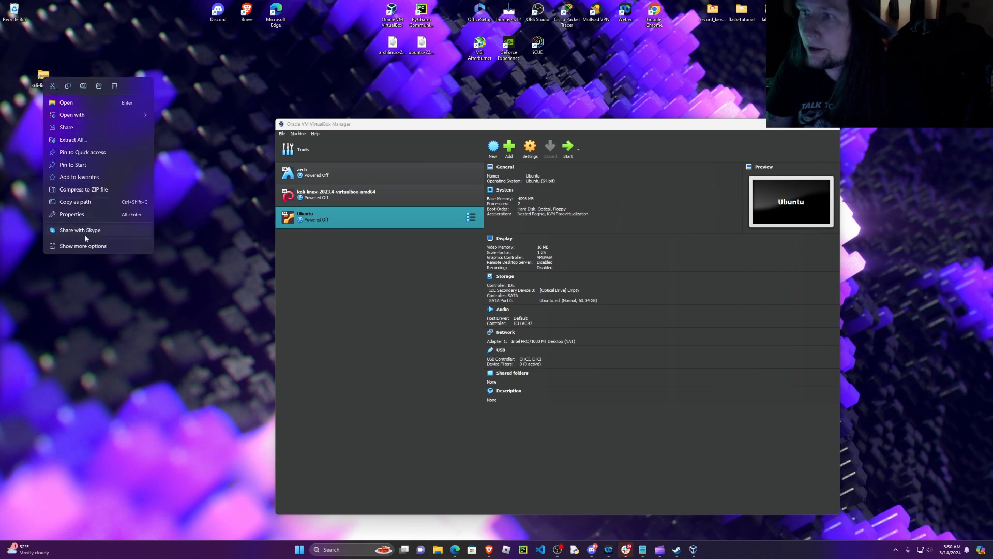
click(94, 137)
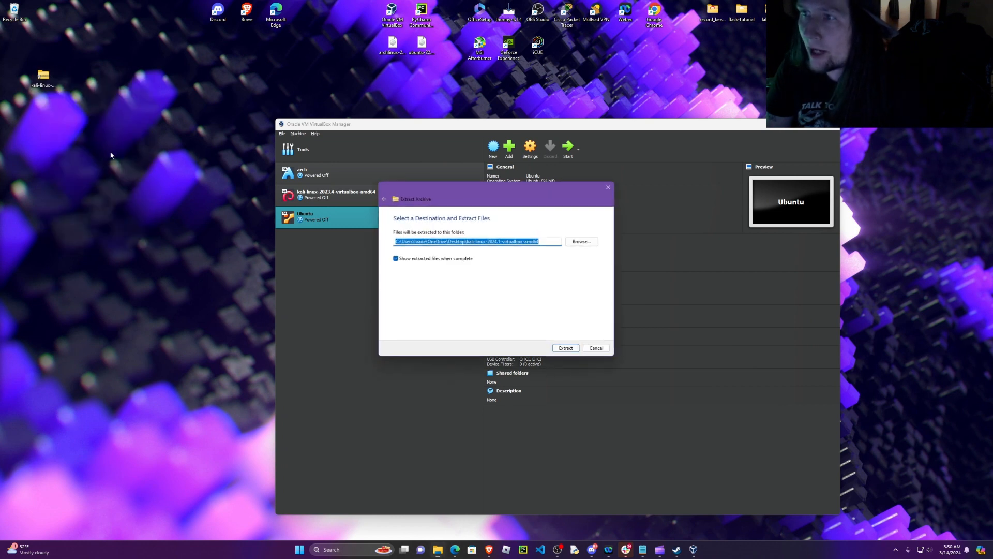
click(564, 351)
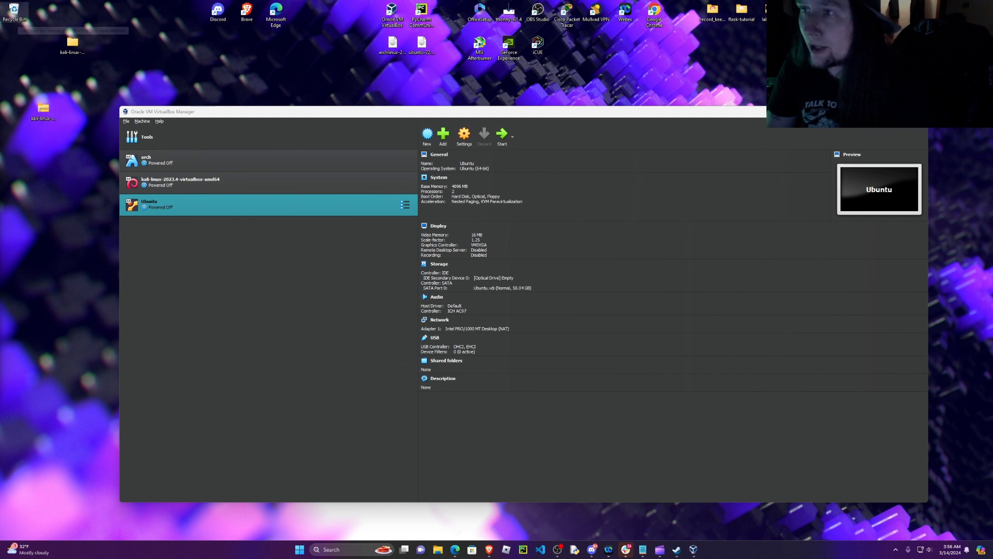
Step: Add the kali-linux-2024.1-virtualbox-amd64 machine file from the nested extracted folder on the Desktop to VirtualBox
click(443, 135)
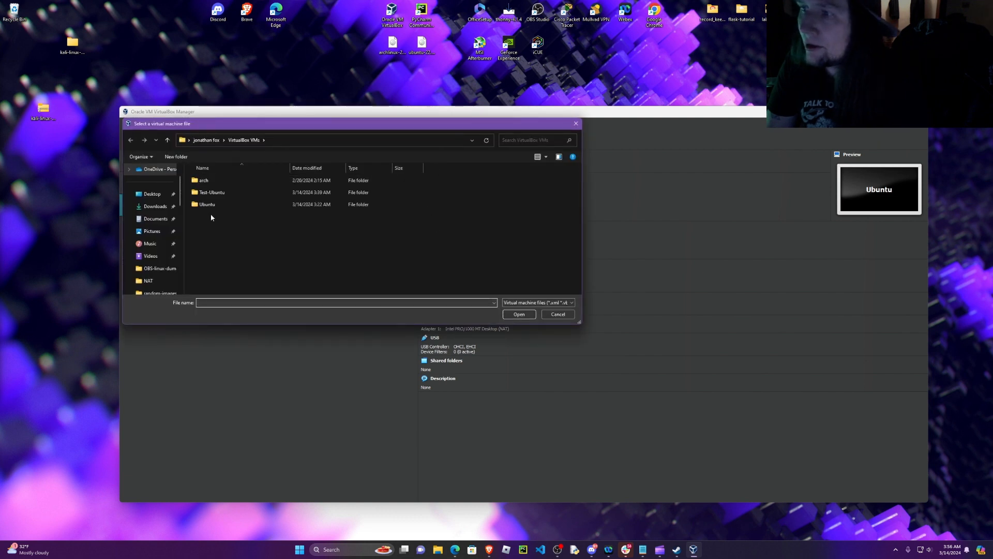
click(159, 201)
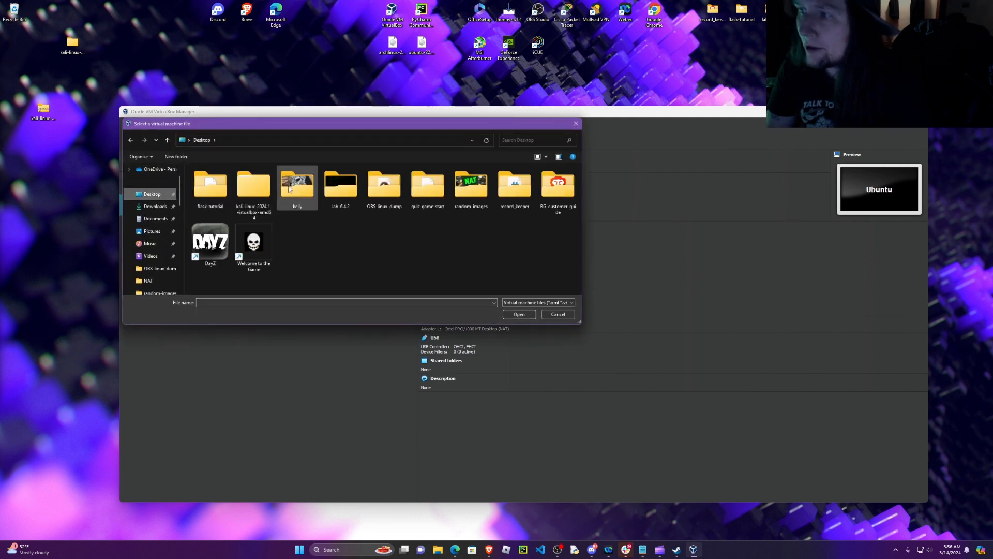
double_click(254, 191)
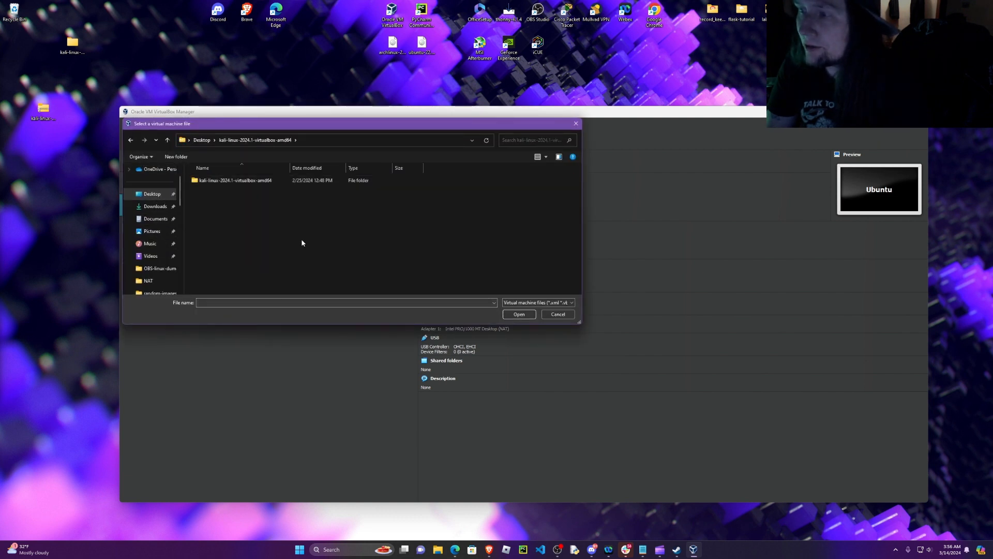
double_click(253, 181)
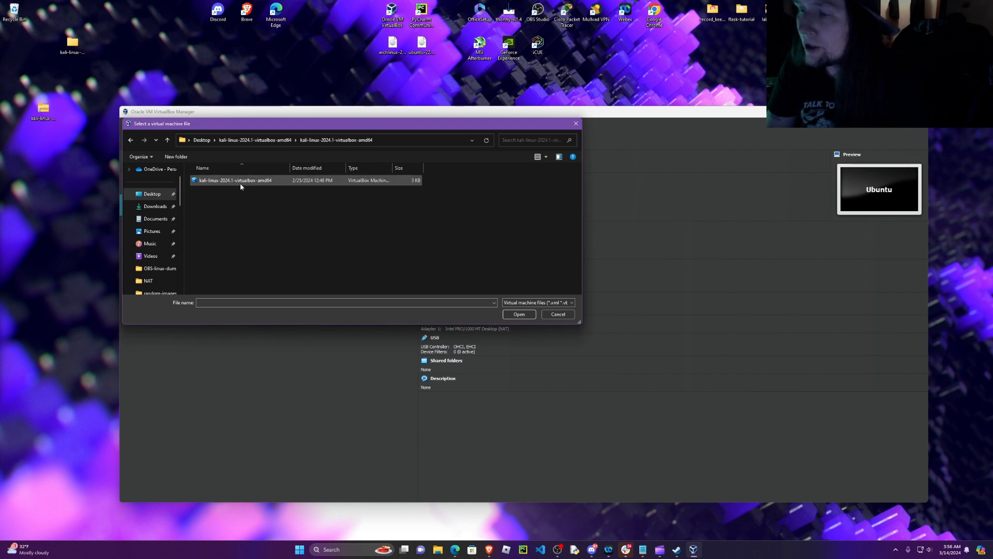
click(240, 182)
click(515, 315)
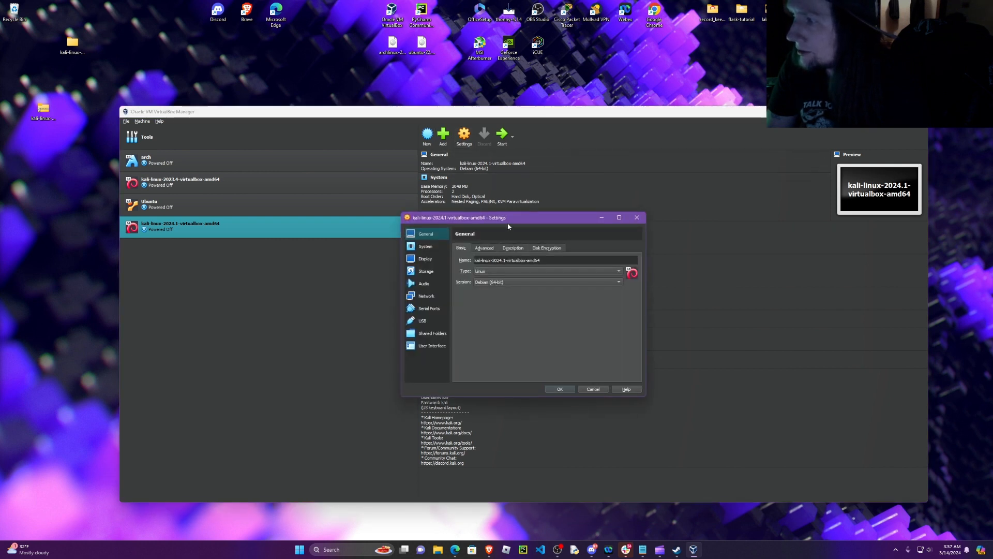
Step: In the system settings of kali-linux-2024.1-virtualbox-amd64, set the base memory to 4096 MB and the processors to 4
drag(507, 220, 475, 187)
click(389, 212)
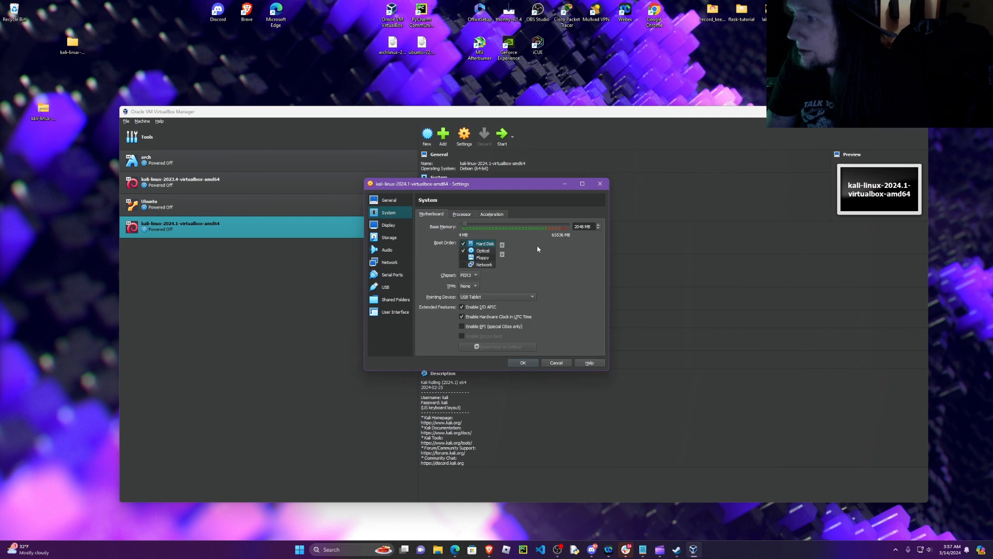
click(599, 225)
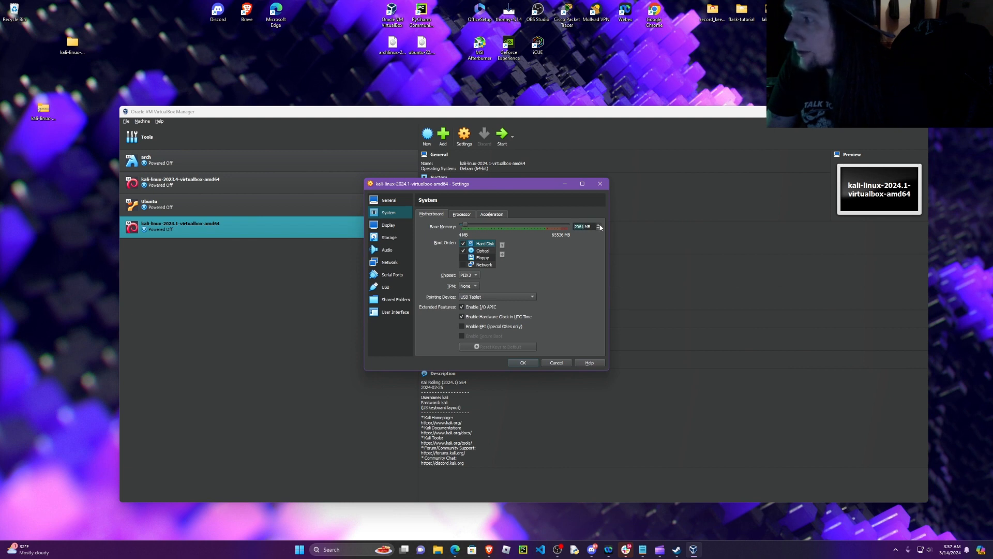
drag(466, 228, 469, 227)
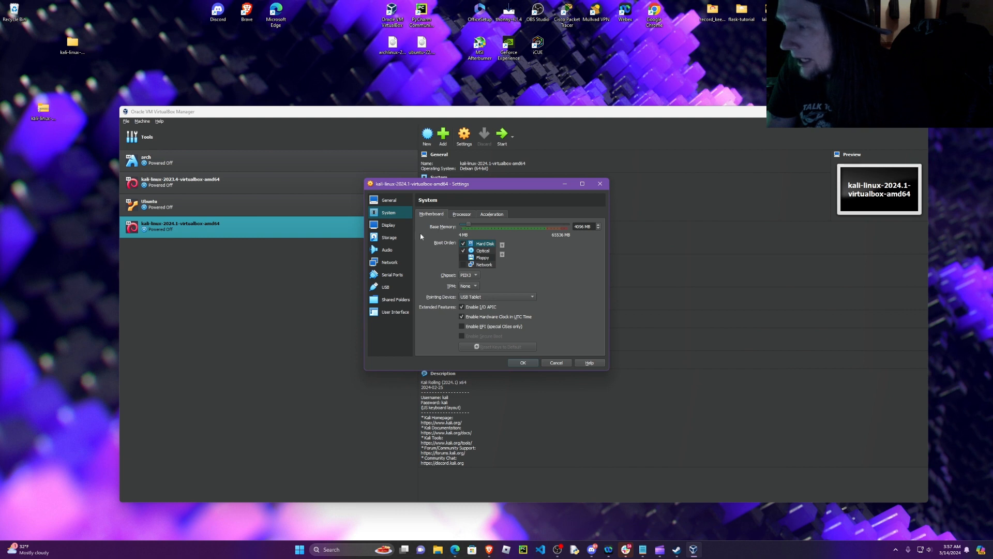
click(462, 214)
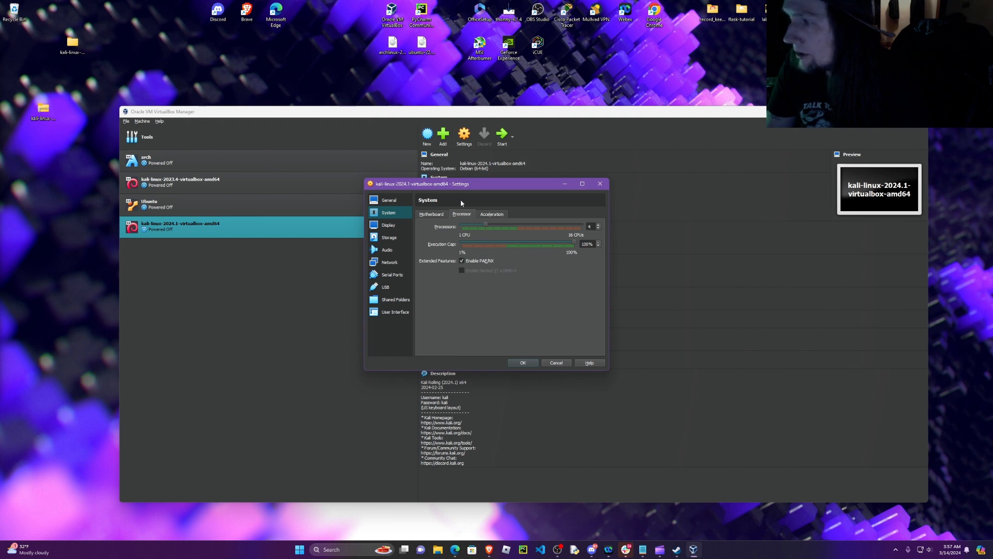
click(429, 215)
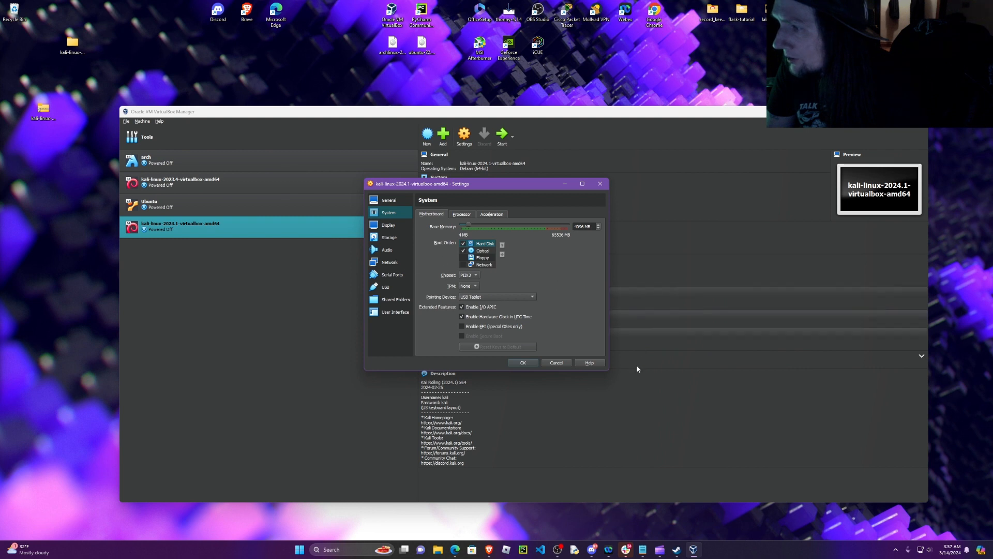
Step: Review the acceleration, processor, storage, user interface, shared folders, USB, serial port and general settings of the Kali machine, and accept the configuration
click(494, 214)
click(462, 215)
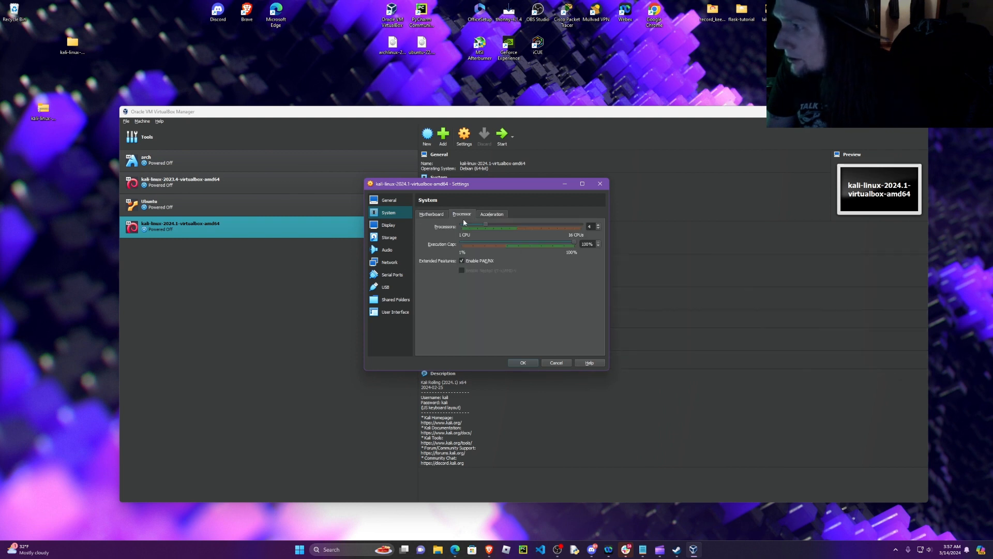
click(392, 239)
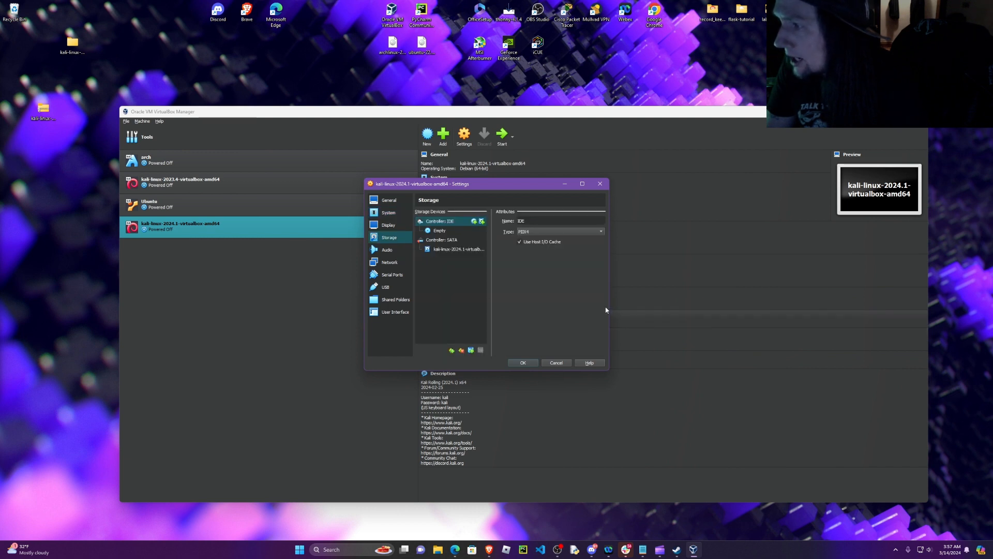
drag(610, 303, 673, 304)
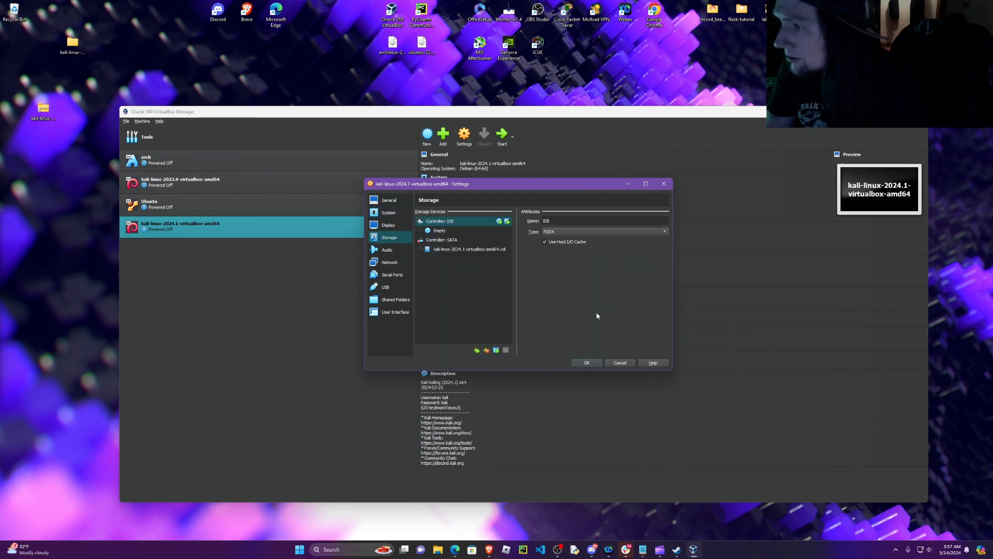
click(392, 313)
click(397, 301)
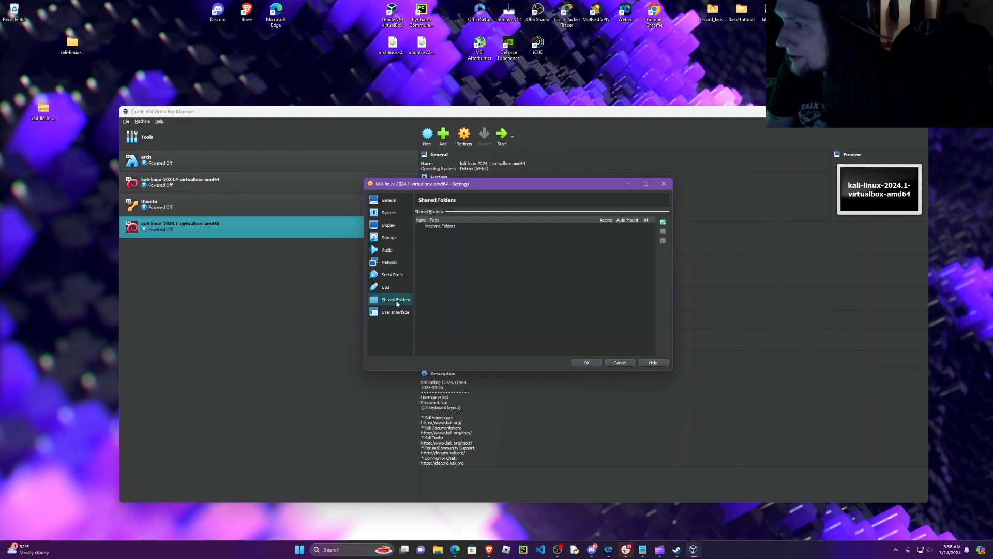
click(385, 288)
click(393, 275)
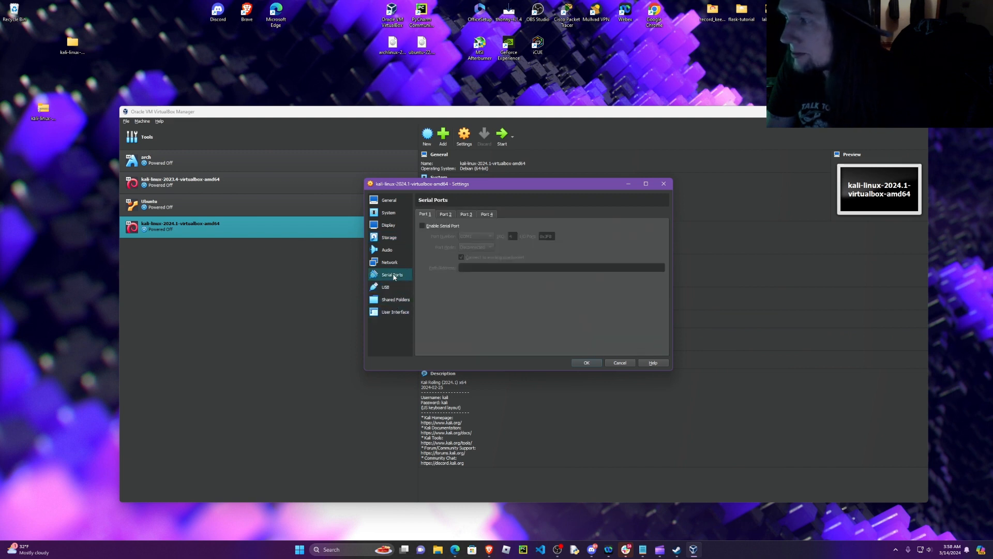
click(392, 201)
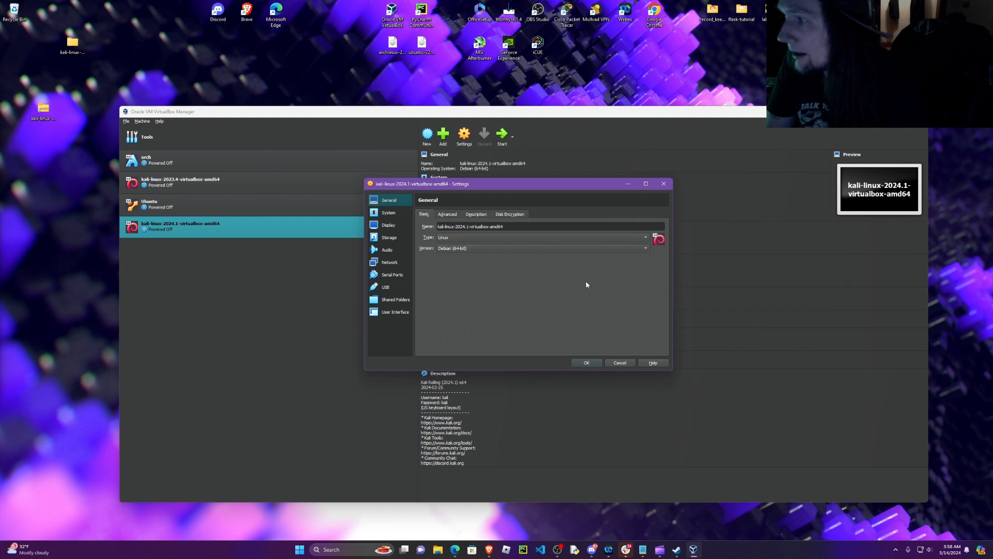
click(591, 365)
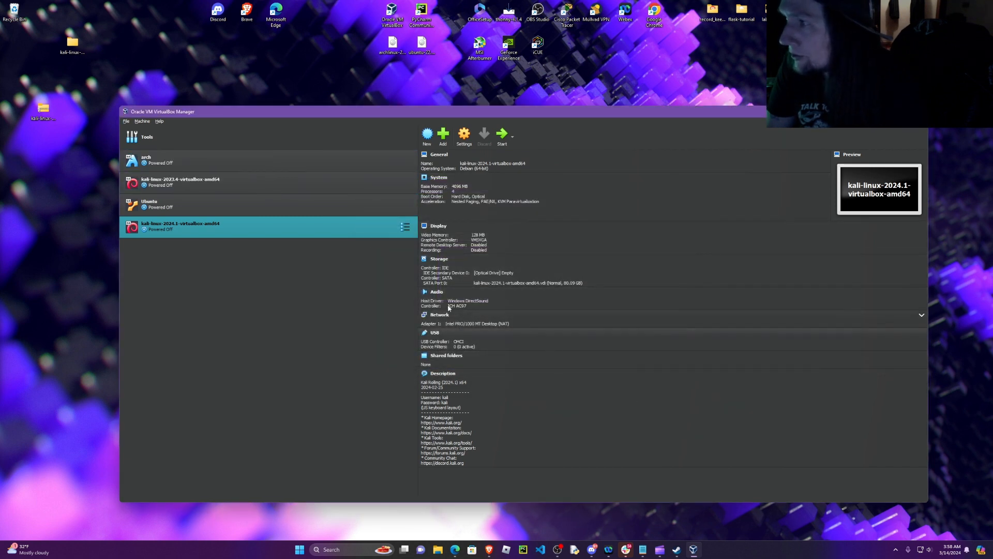
Step: Start the kali-linux-2024.1-virtualbox-amd64 machine, boot the Kali GNU/Linux entry and widen the machine window
click(502, 135)
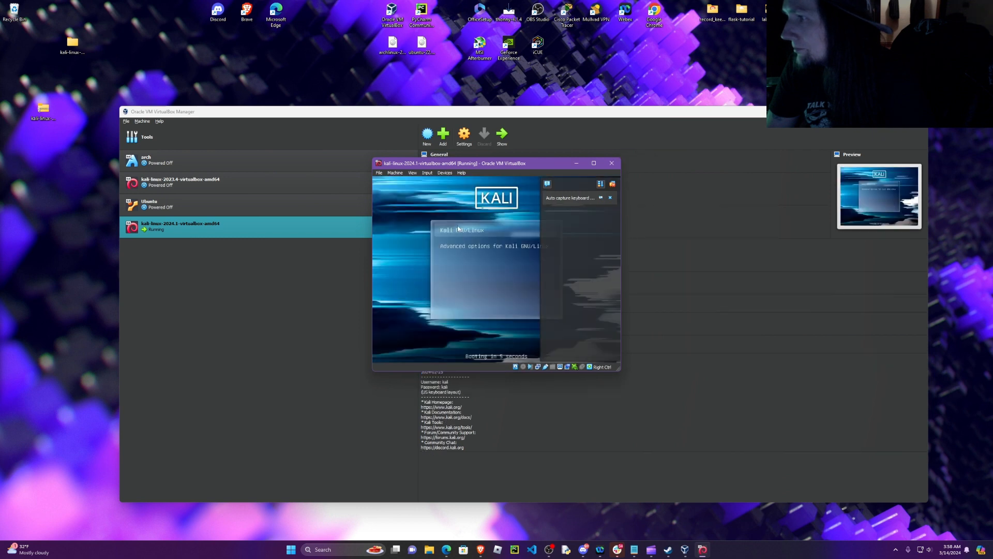
key(Return)
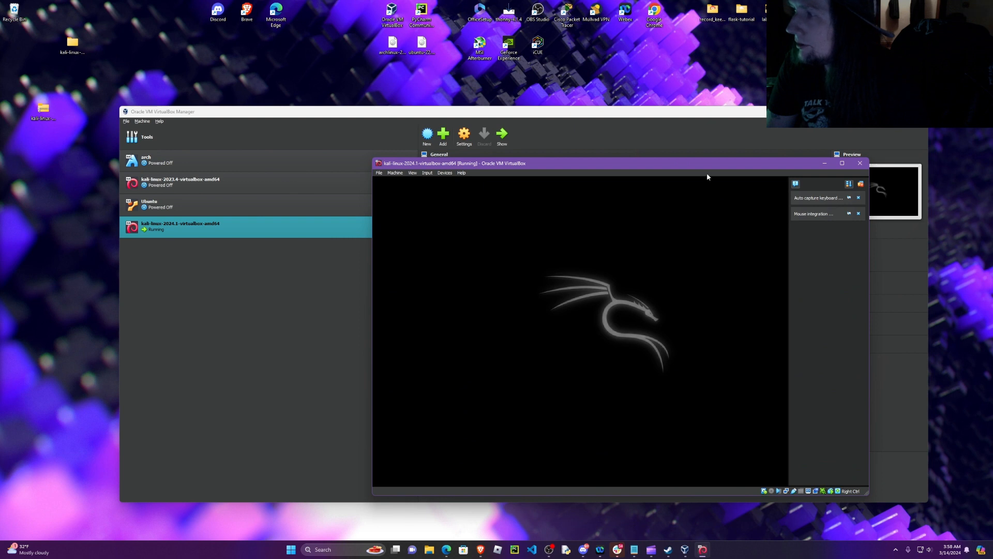
mouse_move(840, 167)
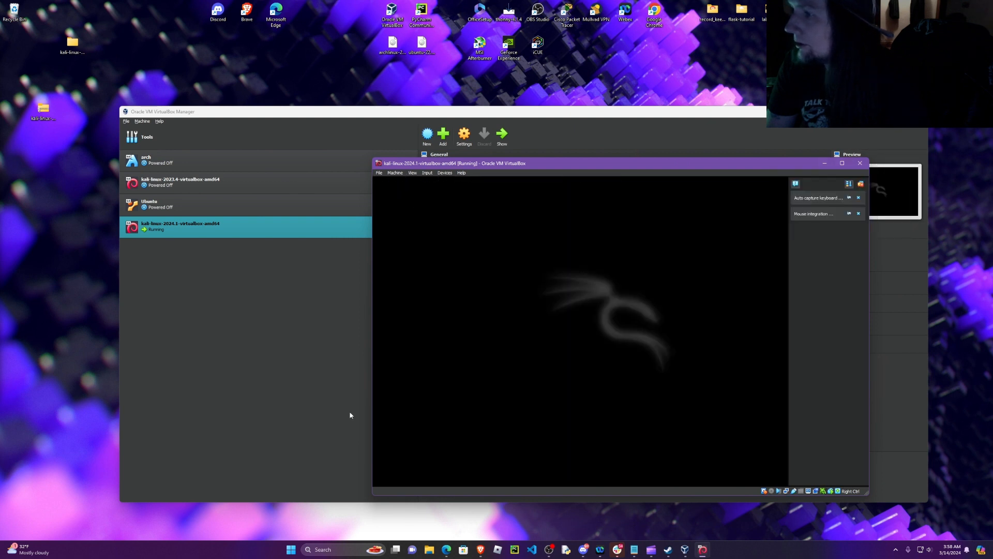
drag(372, 339, 192, 334)
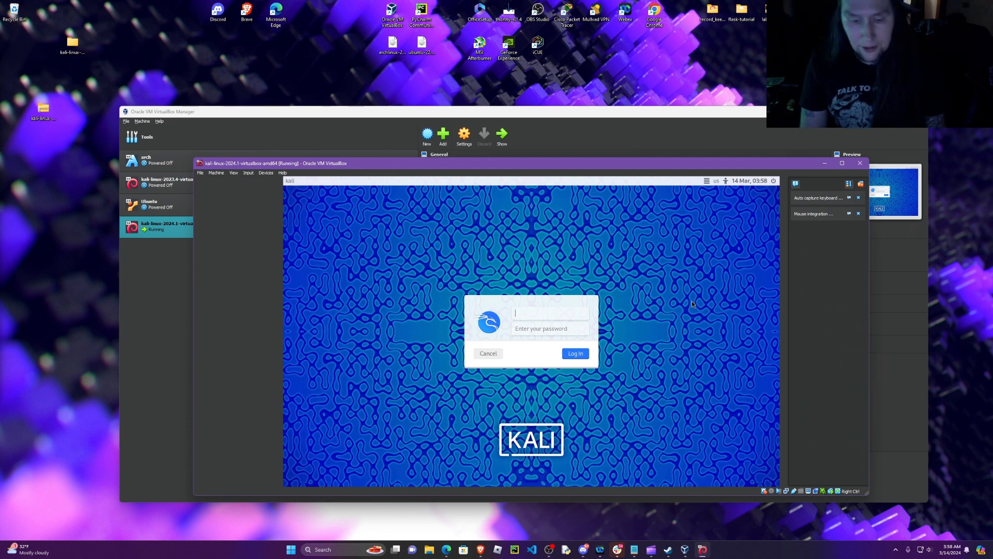
Step: Log in to the Kali virtual machine with the default username and the account password
text(kali)
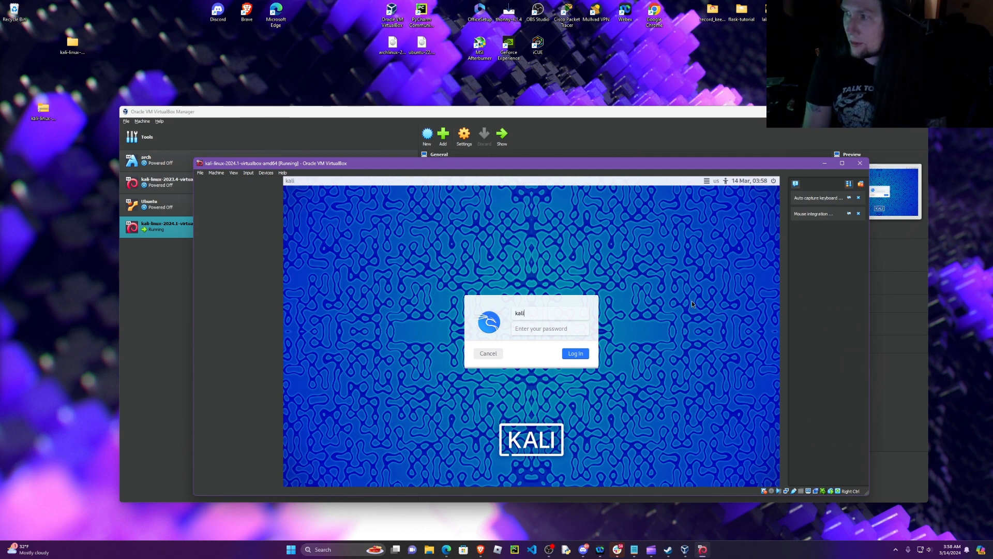
key(Tab)
text(ka)
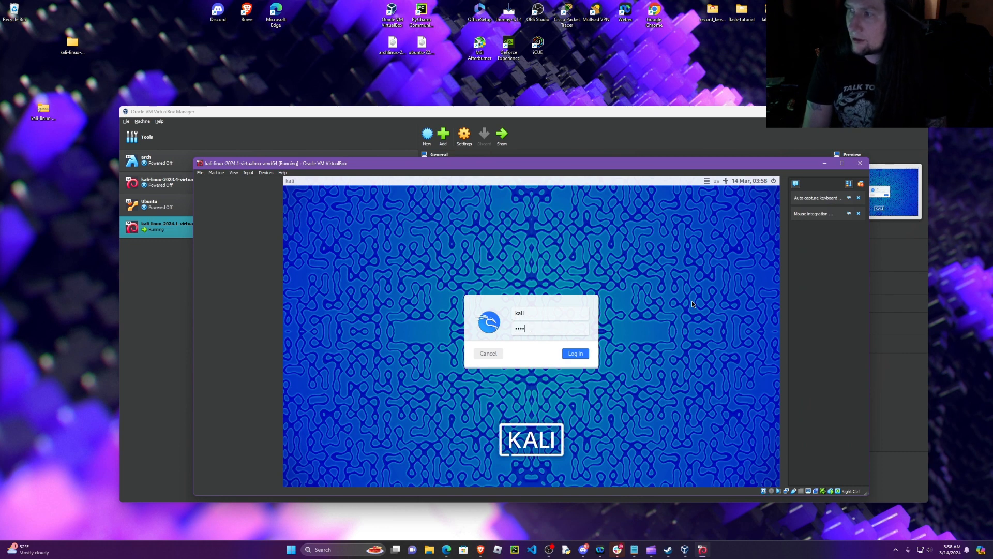
text(li)
key(Return)
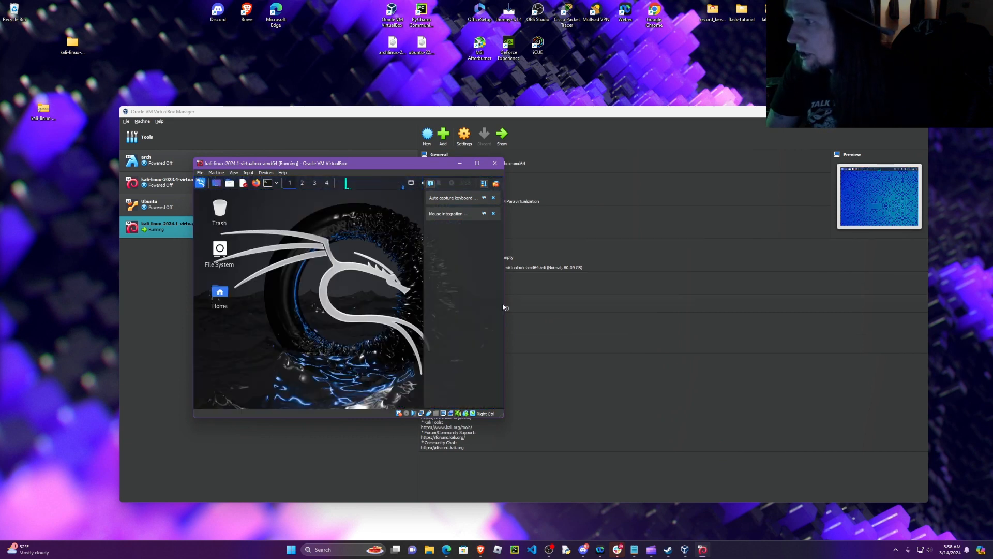
Step: Widen the running Kali machine's window, try it maximized and restore it to a floating window
drag(504, 303, 727, 294)
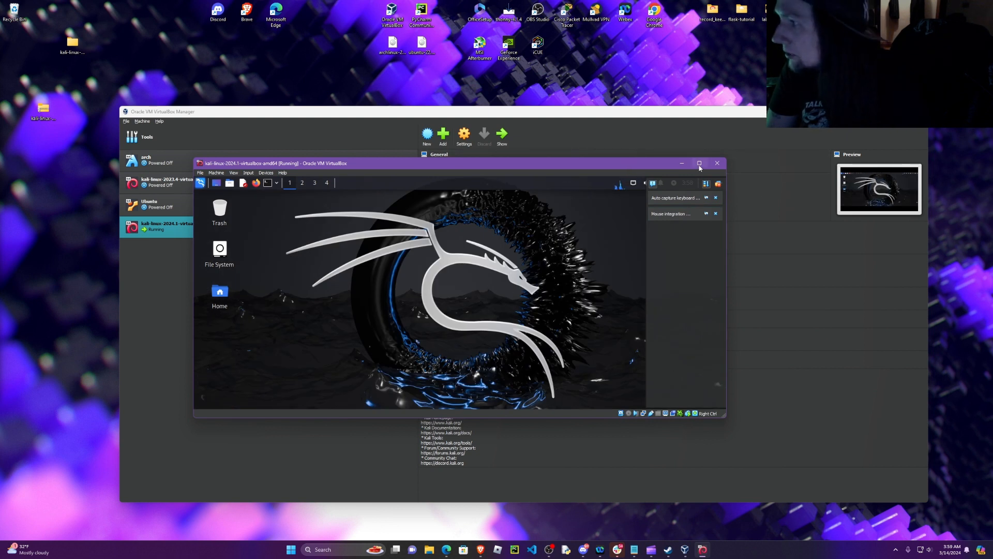
mouse_move(699, 167)
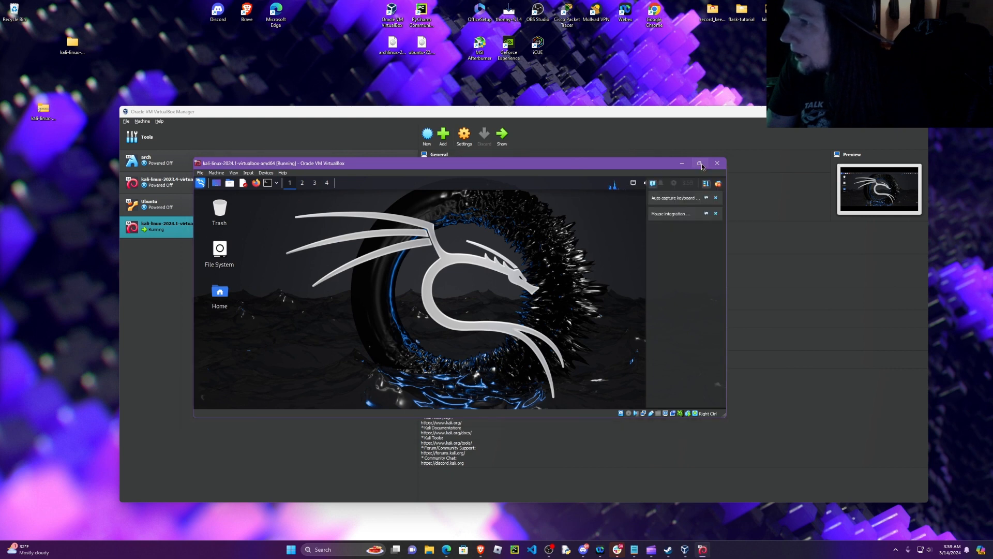
click(700, 164)
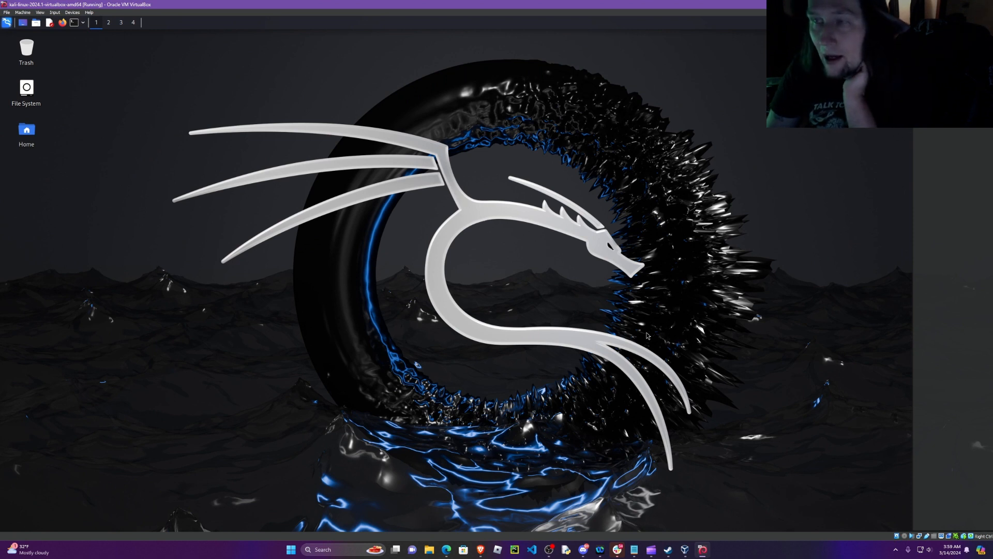
double_click(383, 4)
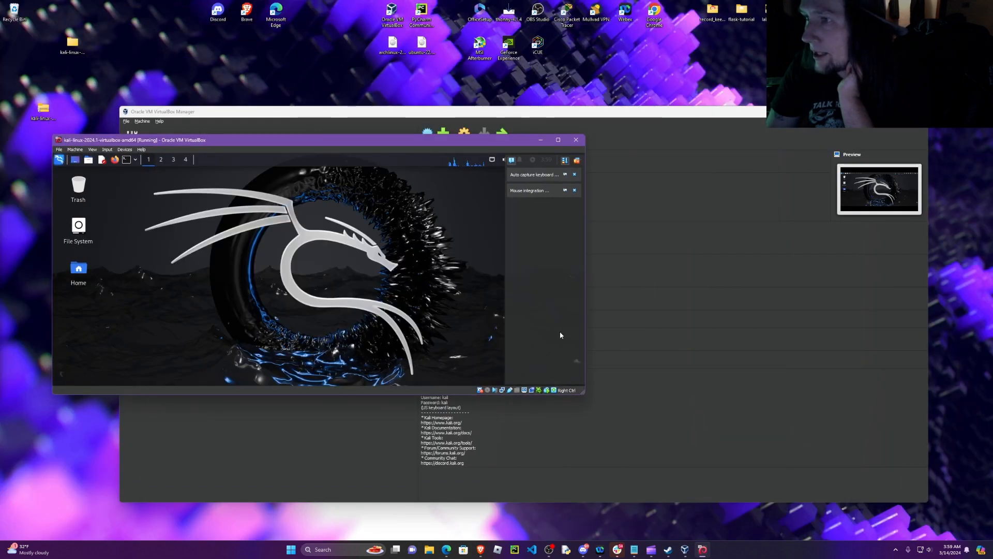
Step: Enlarge the restored Kali machine window in width and height and move it higher on the host desktop
drag(585, 293, 768, 329)
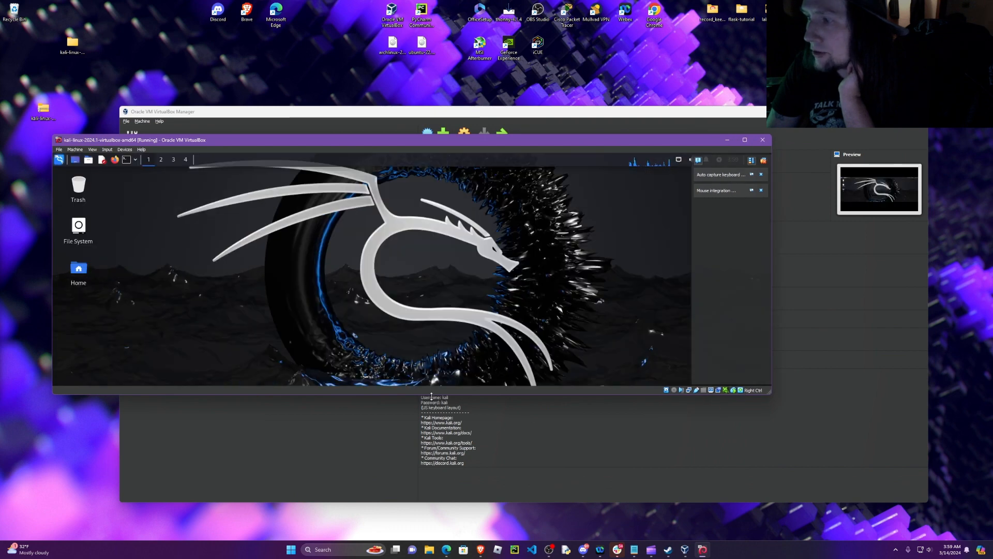
drag(431, 397, 432, 456)
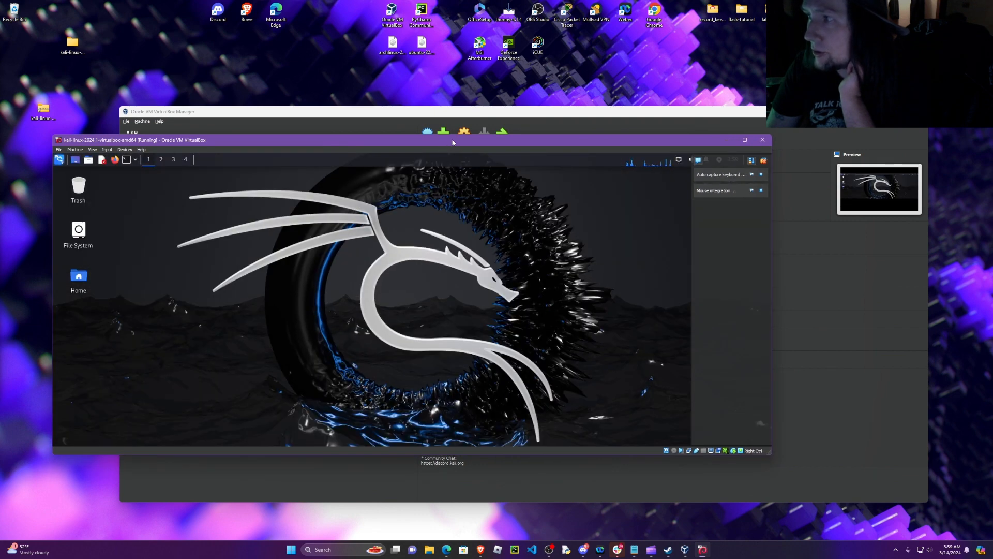
drag(457, 136, 456, 94)
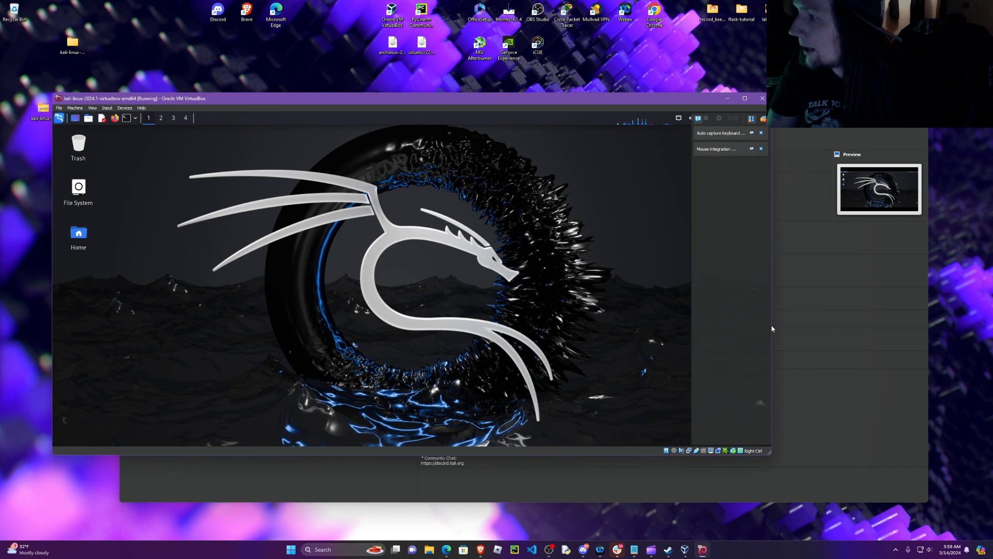
drag(774, 325, 790, 324)
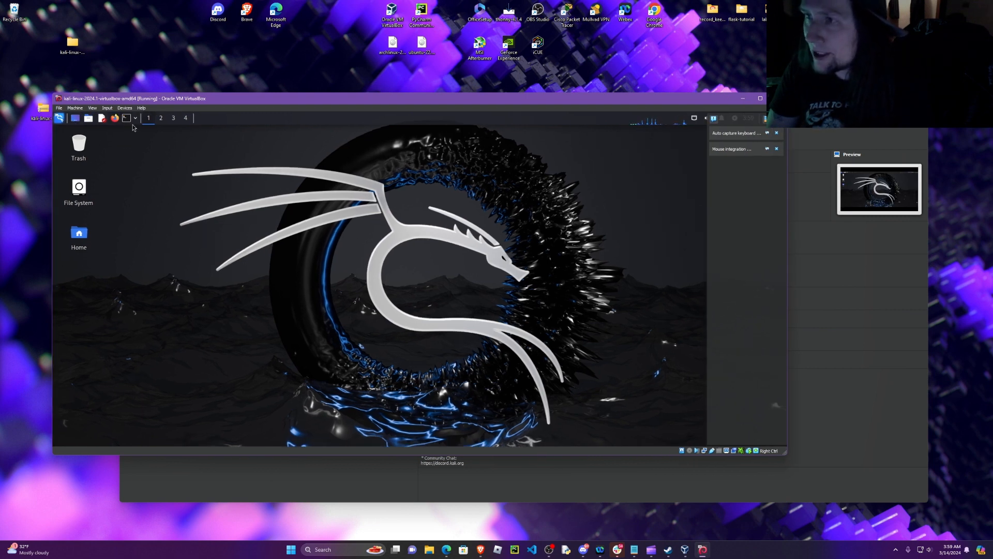
Step: Look through the Kali application categories such as Exploitation Tools, and briefly open a terminal and close it
click(59, 118)
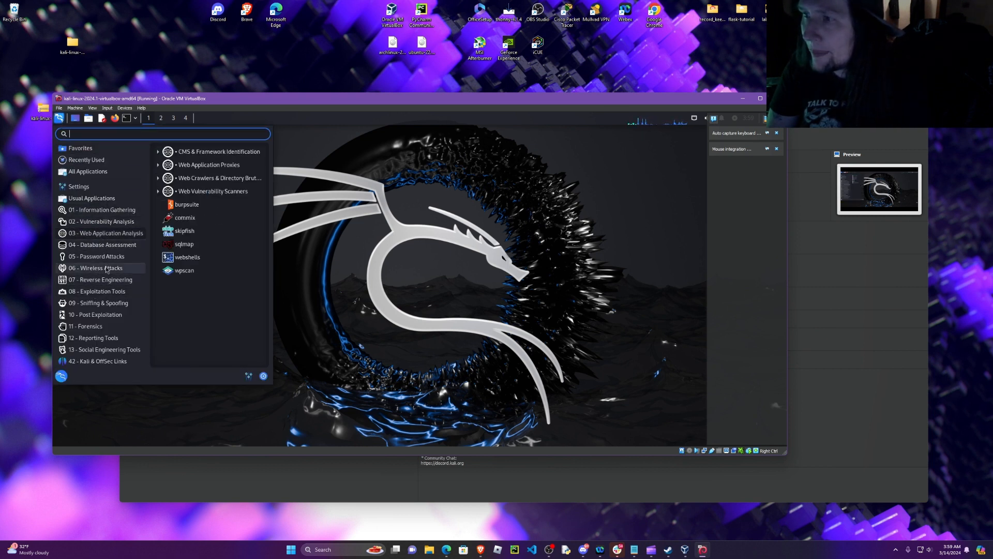
click(125, 119)
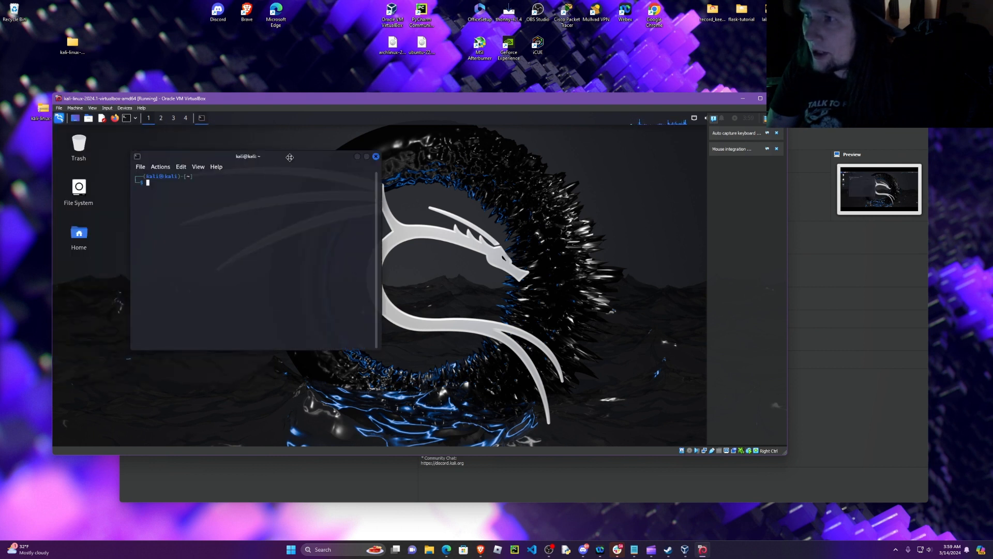
drag(289, 157, 369, 173)
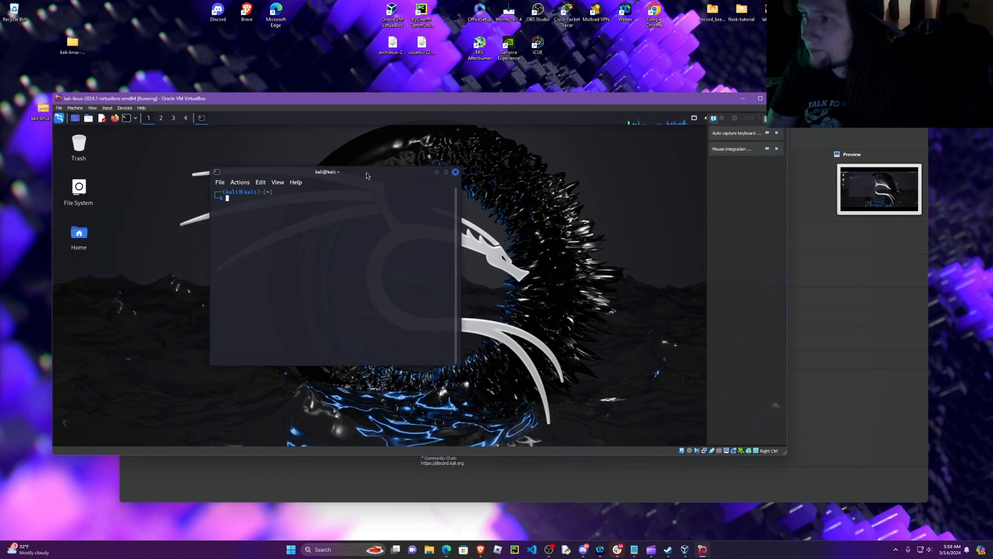
click(456, 172)
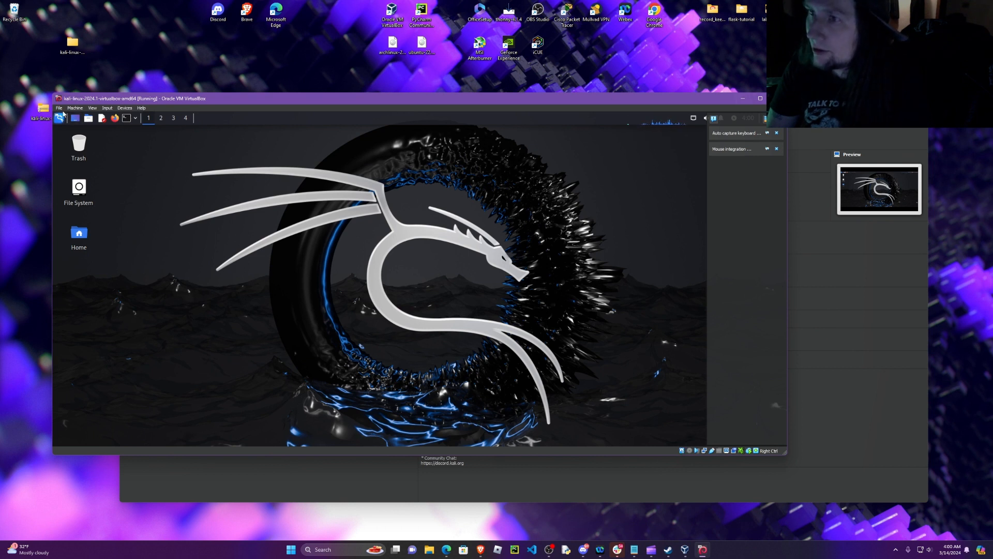
Step: Close the running Kali virtual machine by powering it off
click(60, 108)
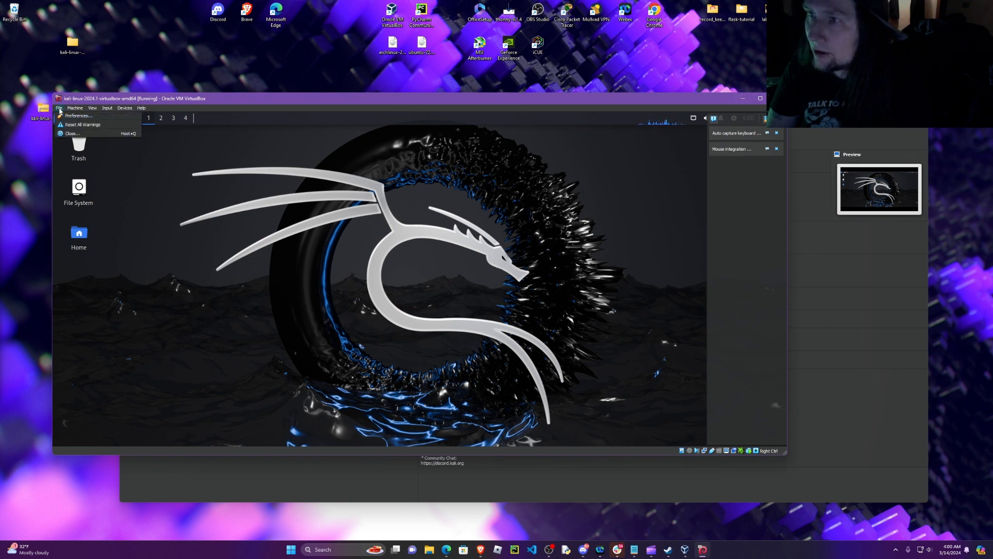
click(75, 135)
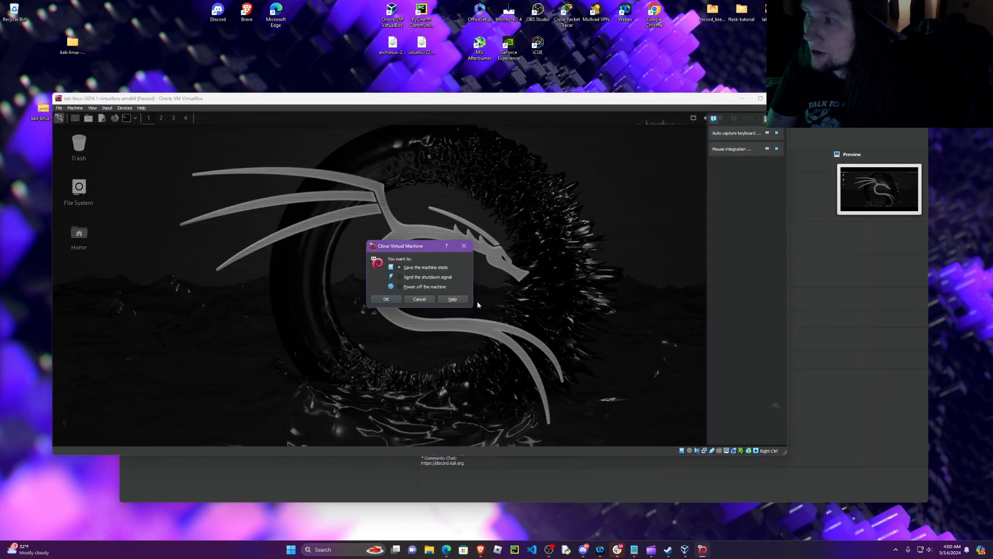
click(399, 288)
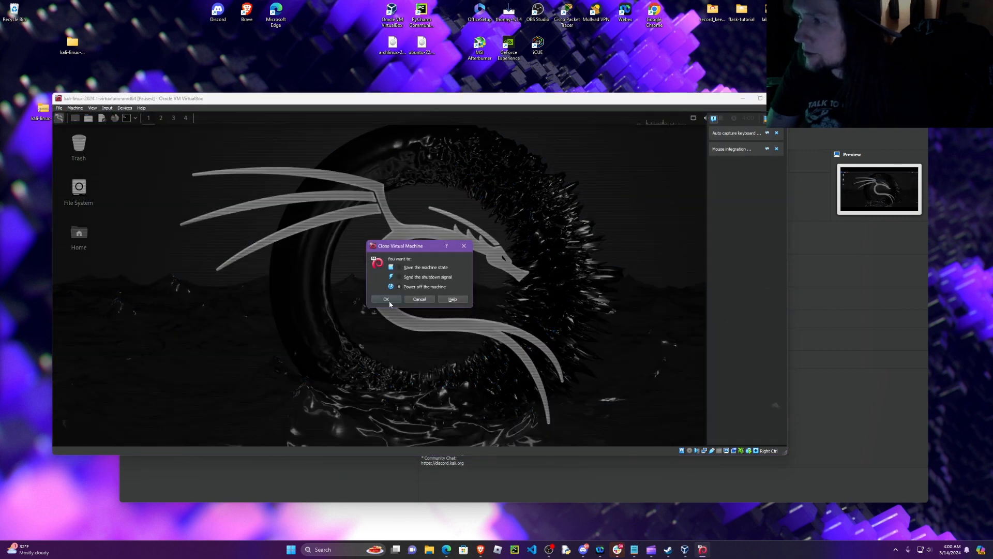
click(388, 301)
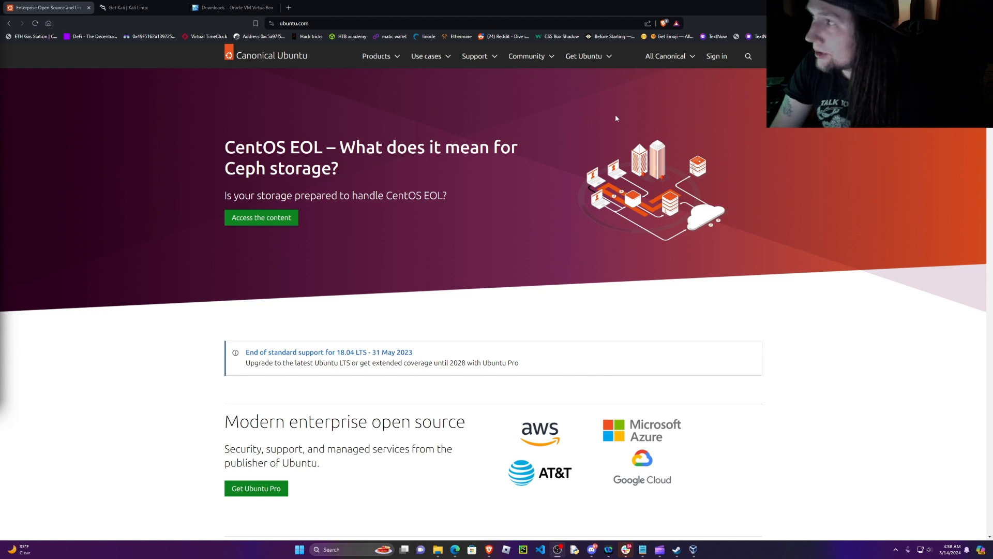
Step: Switch to the browser and view the Ubuntu Desktop 22.04 LTS download option on the Ubuntu website
click(610, 58)
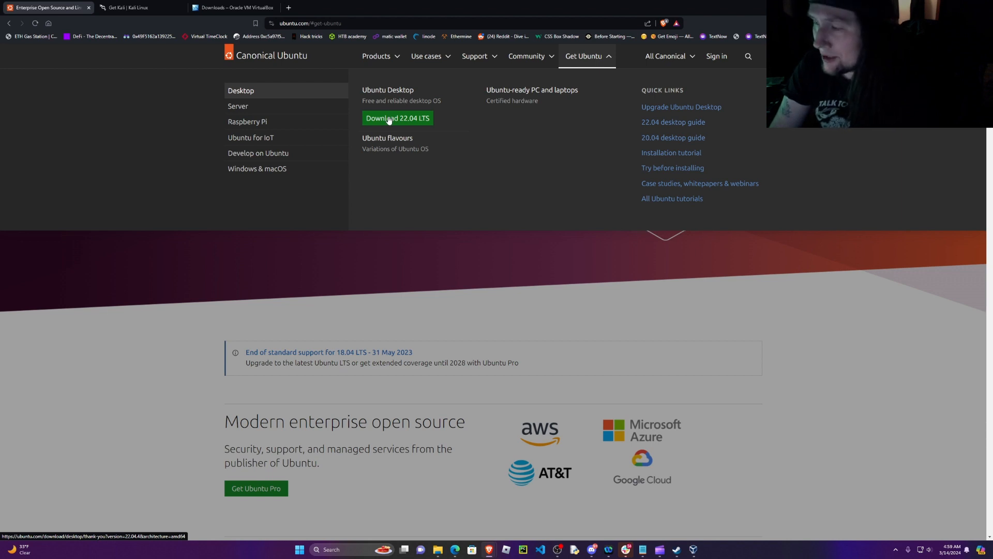
click(335, 271)
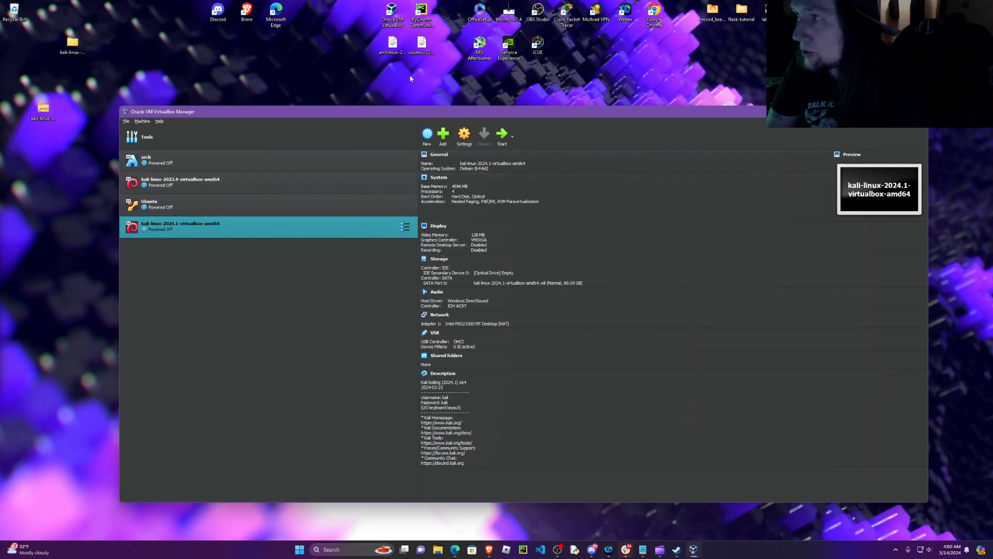
Step: Start creating a new virtual machine named test-ubuntu using the ubuntu-22.04.4-desktop-amd64.iso image
click(432, 138)
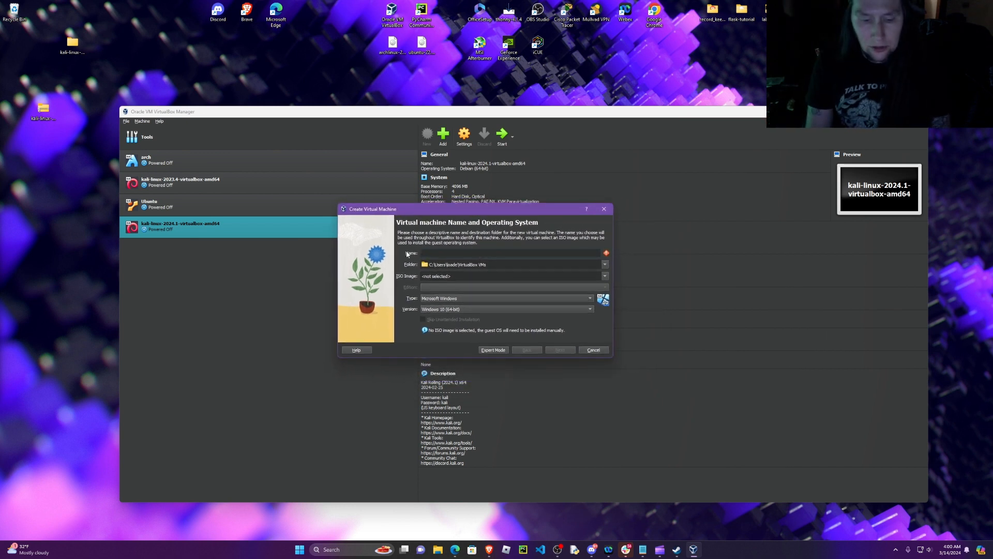
text(test)
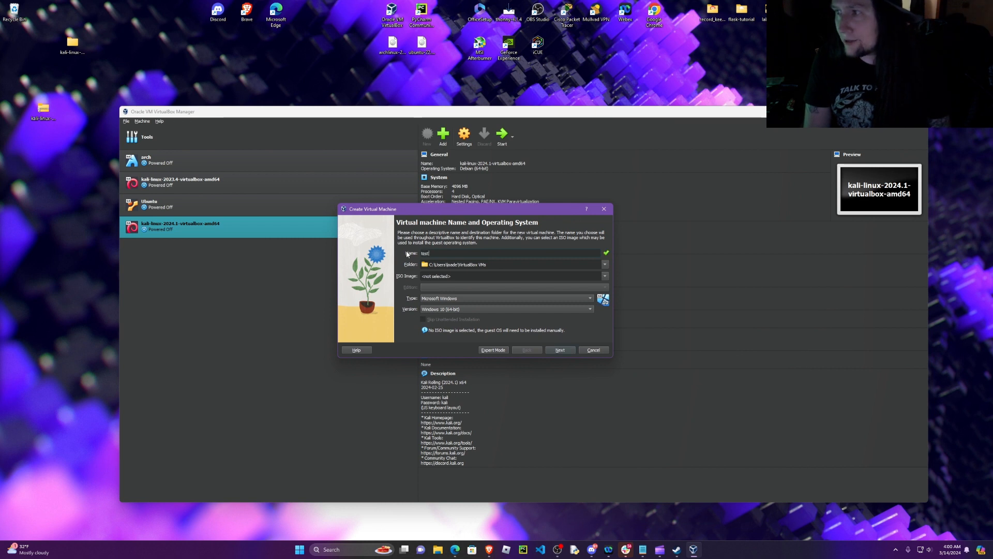
text(-ub)
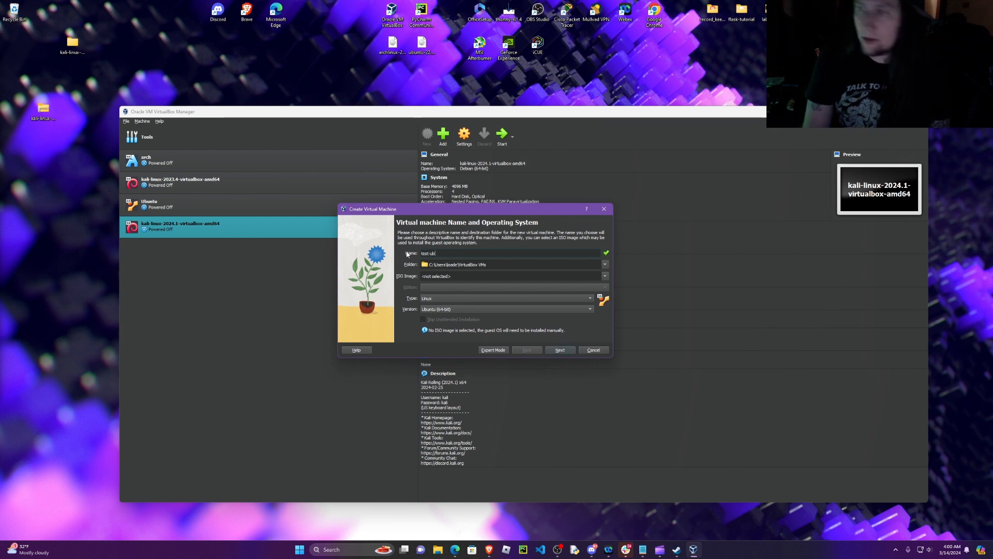
text(untu)
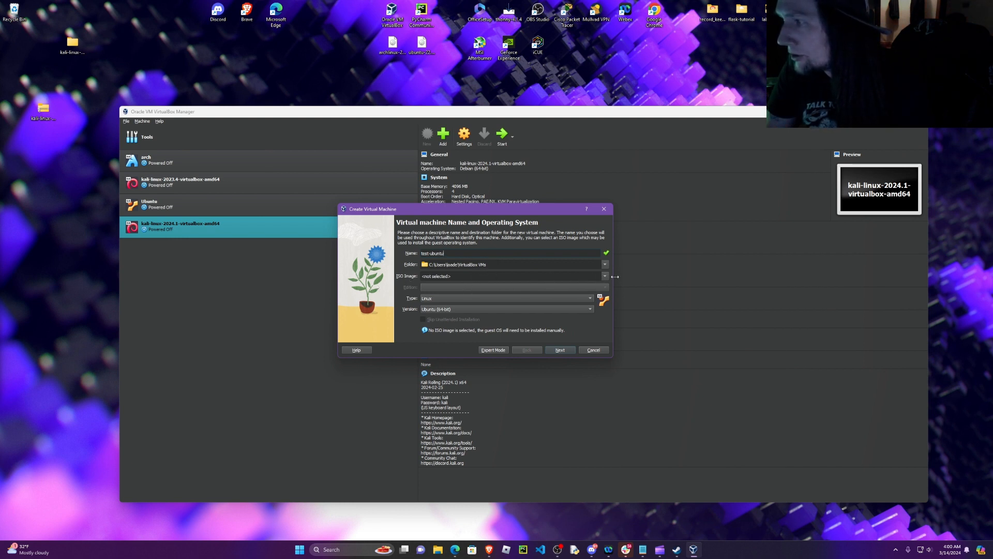
click(604, 278)
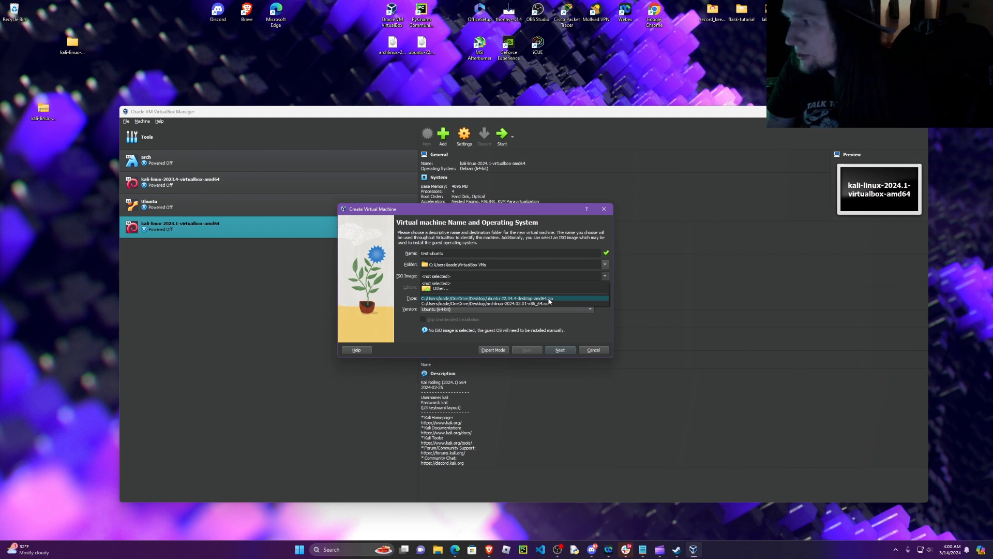
click(549, 300)
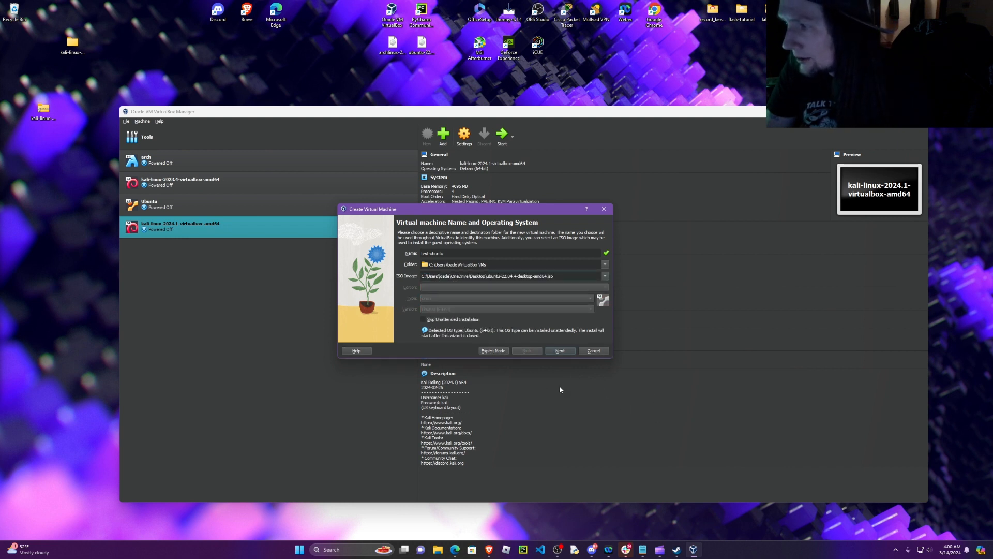
click(560, 351)
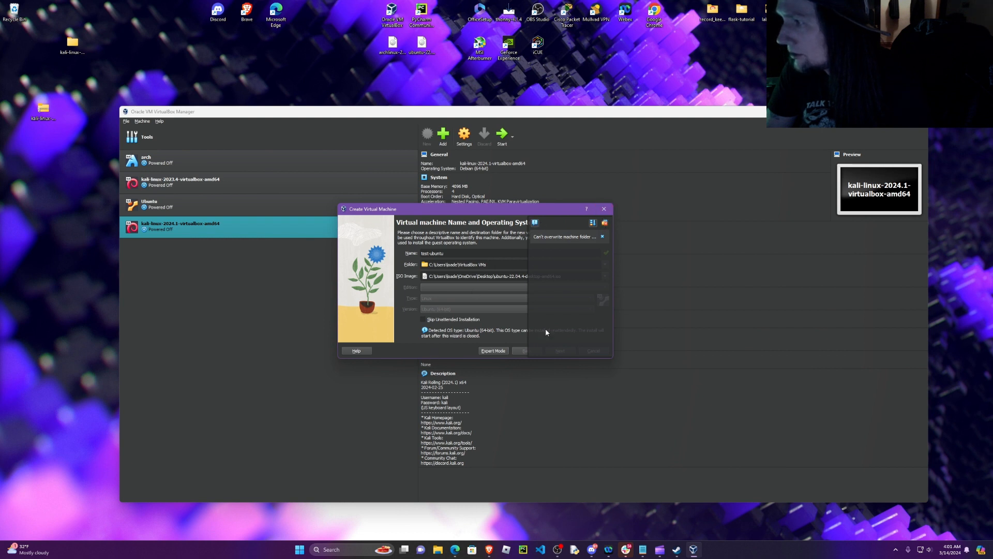
Step: Dismiss the notification, change the new machine's name to test-ubuntu-2 and continue to the unattended install setup
click(603, 236)
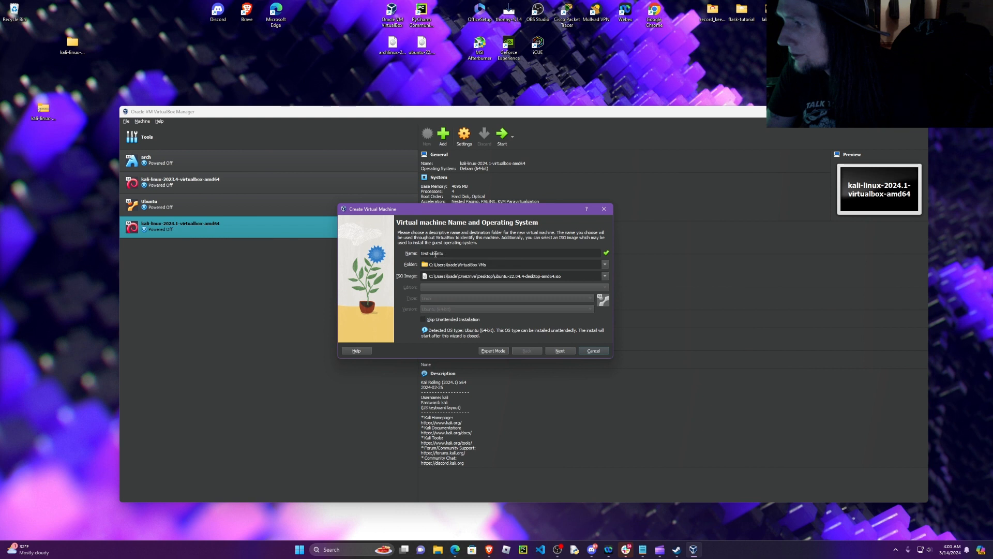
text(-)
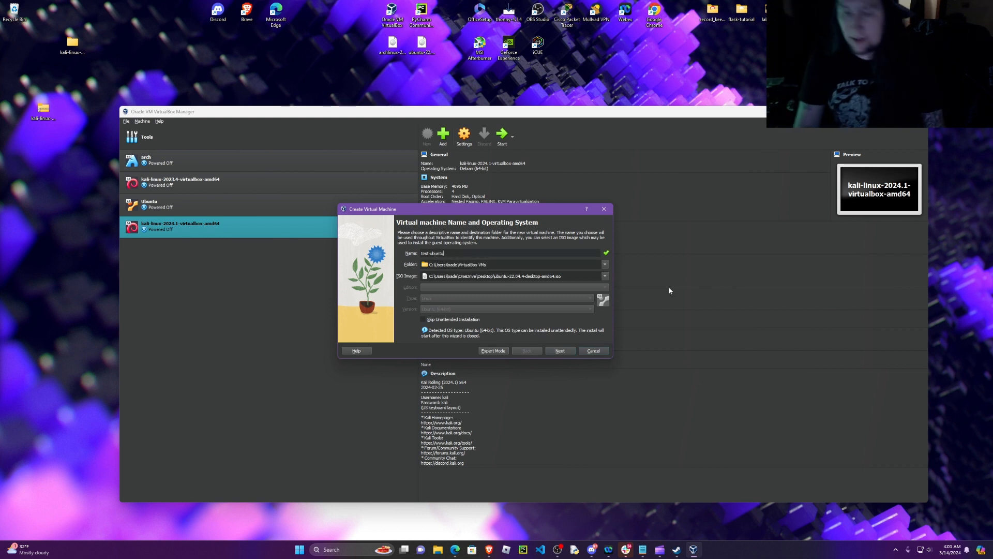
text(2)
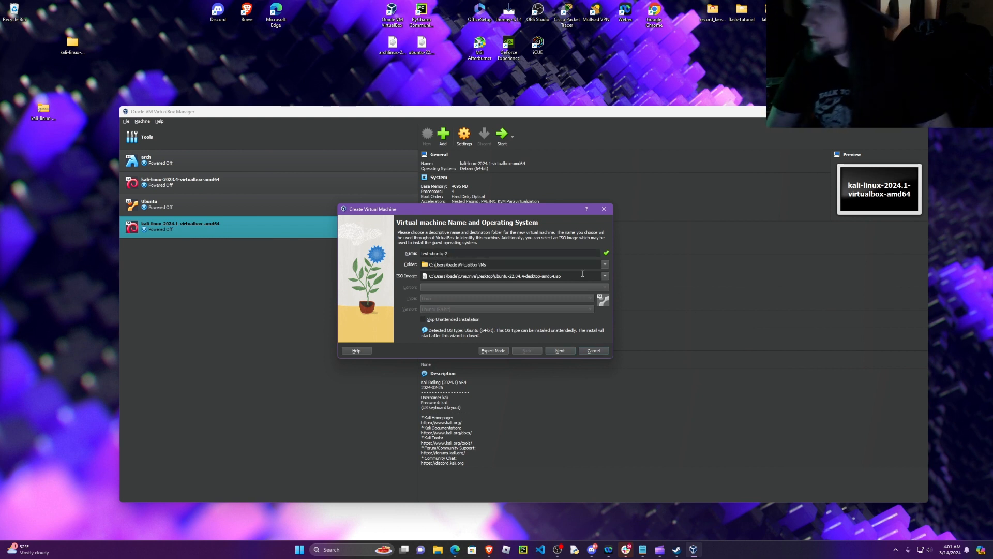
click(560, 351)
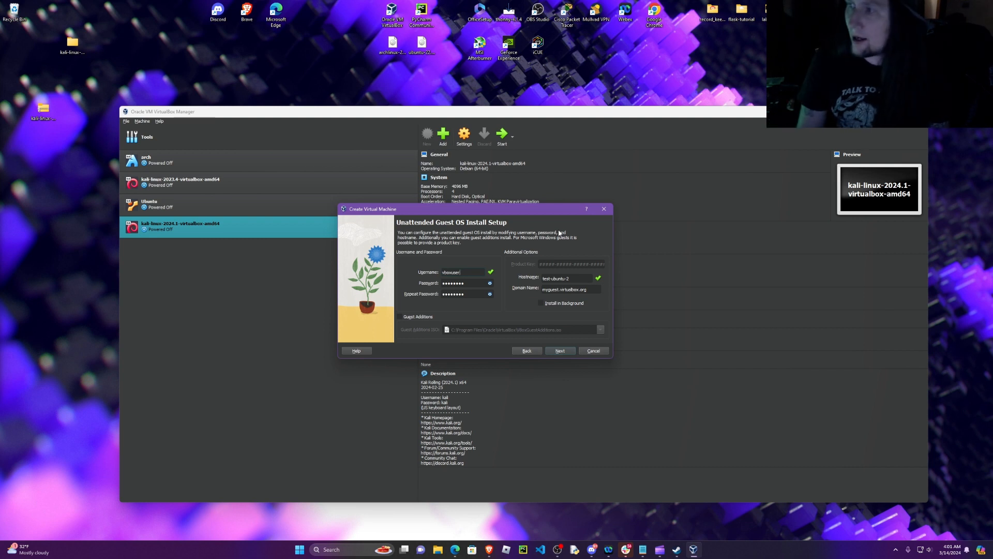
Step: Replace the default username for the unattended guest installation with catrat
key(BackSpace)
key(BackSpace)
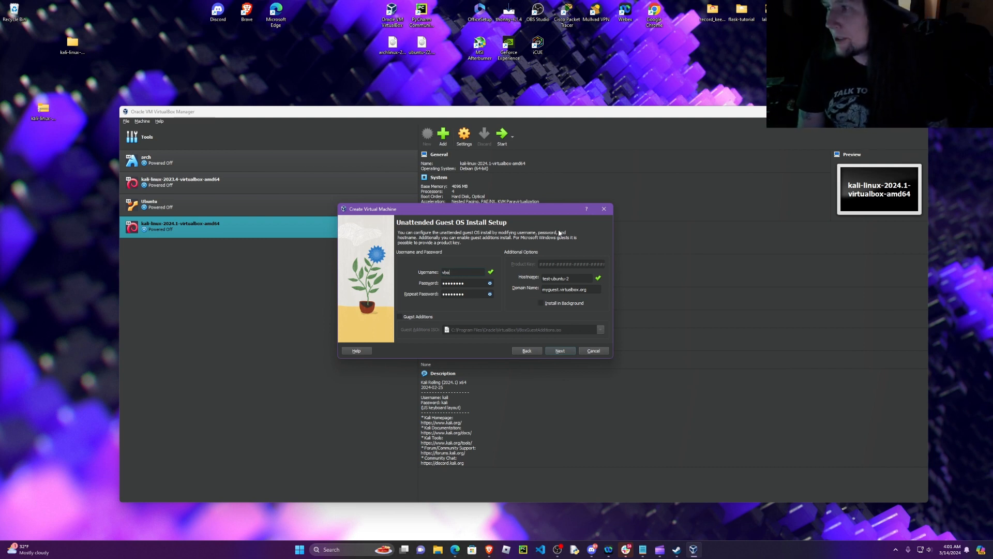
key(BackSpace)
text(catrat)
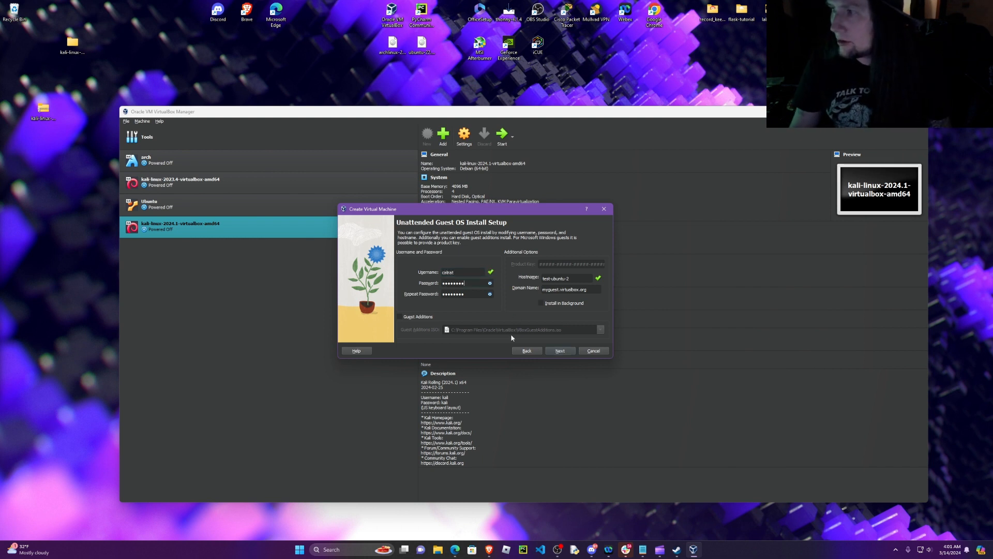
Step: Replace the default guest account password, repeat it for confirmation, and continue to the hardware settings
key(BackSpace)
key(BackSpace)
key(BackSpace)
key(BackSpace)
key(BackSpace)
key(BackSpace)
key(BackSpace)
key(BackSpace)
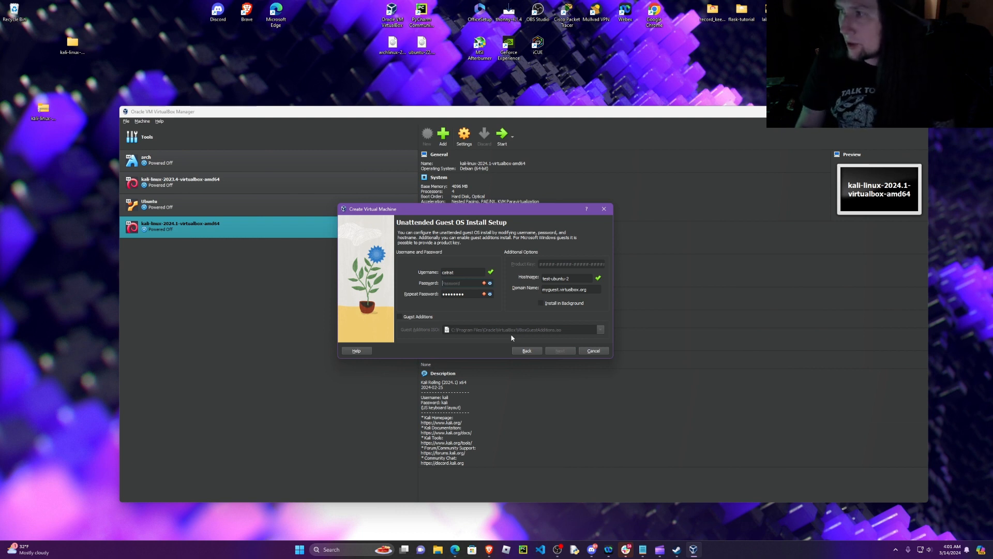
text(c•••••••)
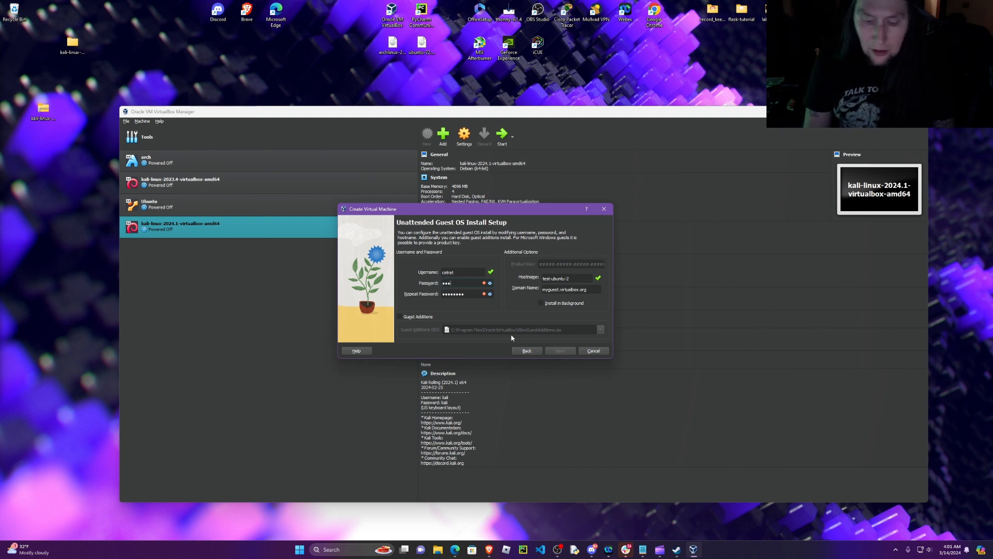
text(•••)
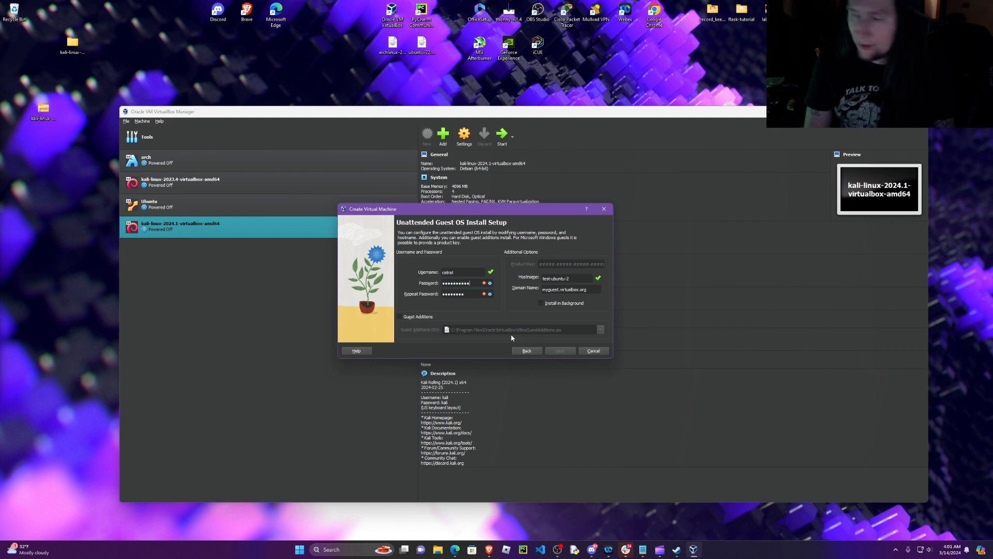
key(Tab)
text(c)
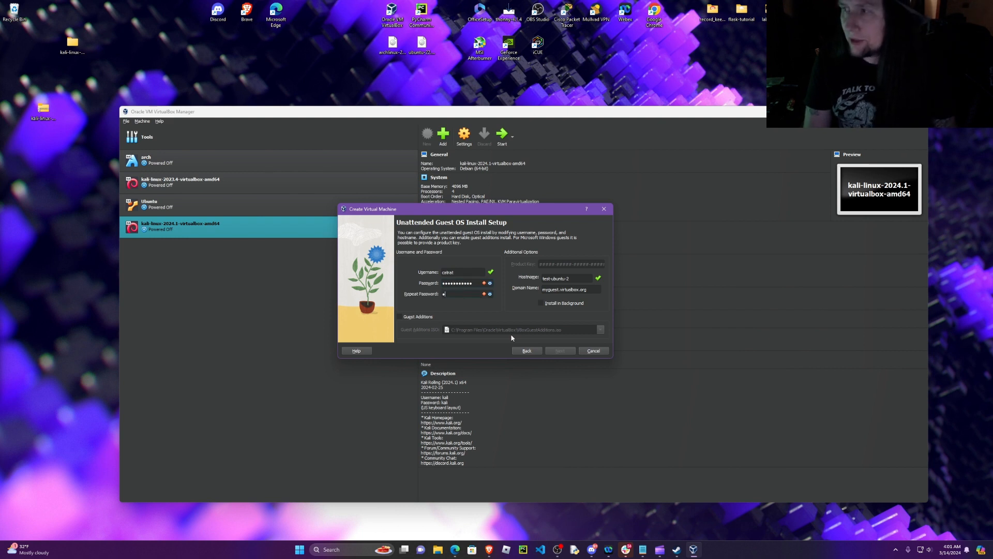
text(••••)
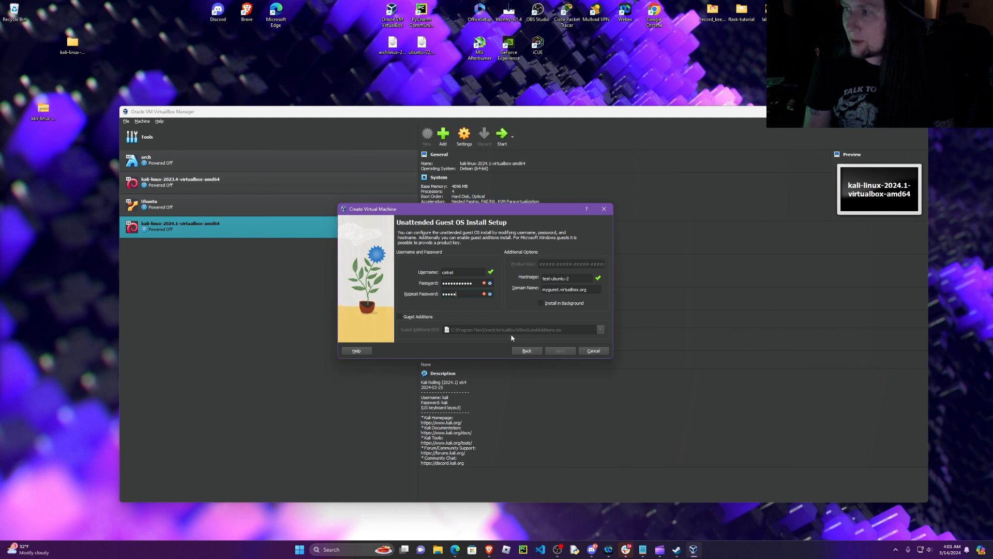
text(••••••)
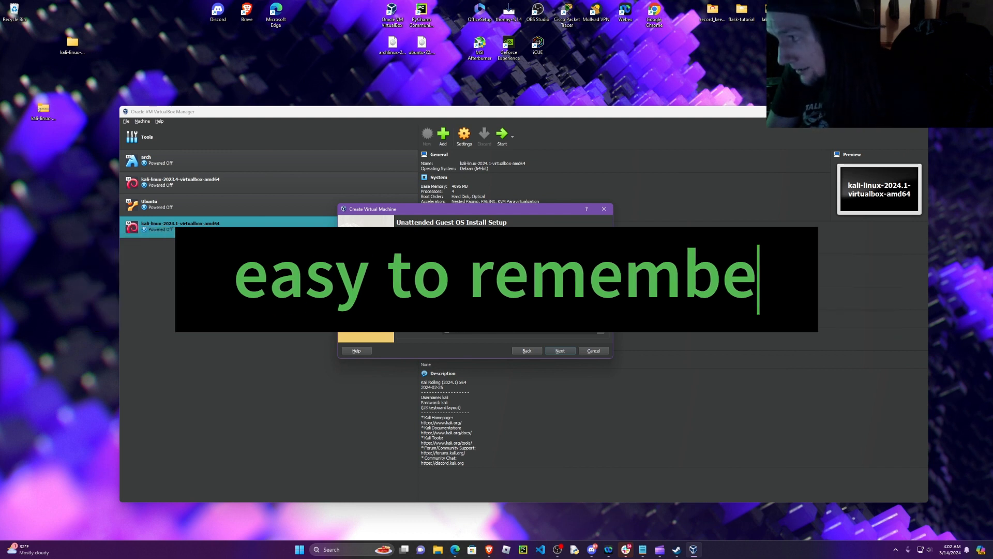
key(Tab)
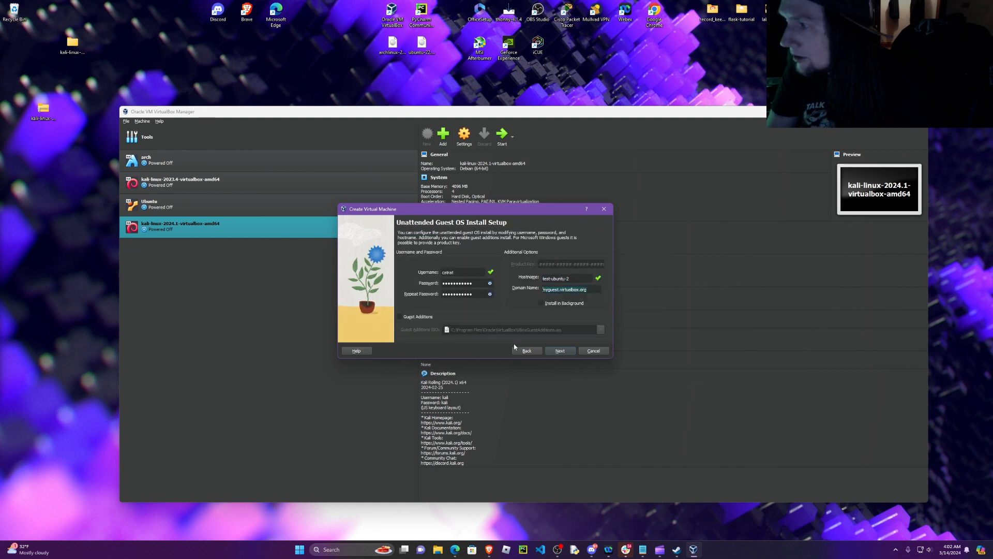
click(561, 351)
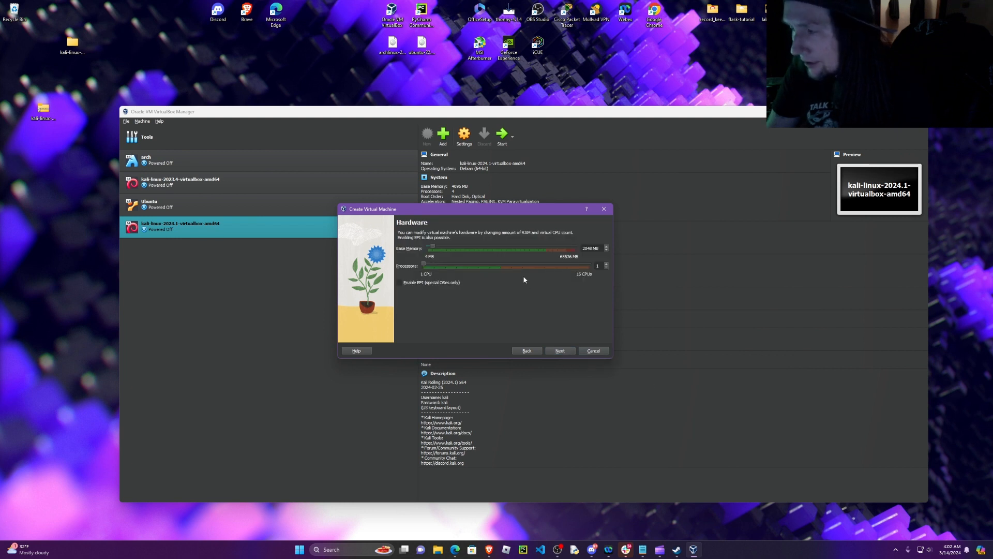
Step: Allocate 4096 MB of base memory and 2 processors, and accept a new 25.00 GB virtual hard disk
click(443, 248)
drag(438, 249, 438, 252)
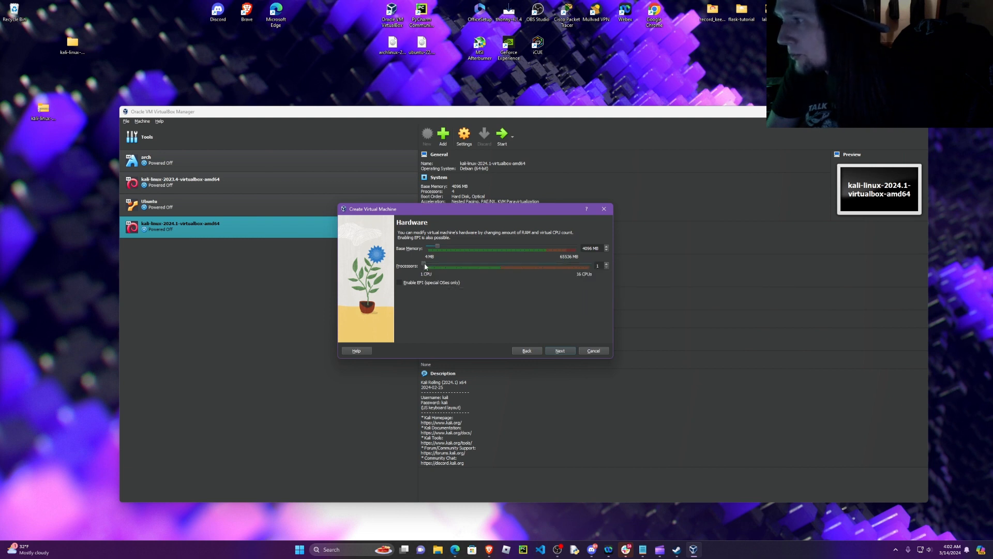
drag(429, 269, 430, 268)
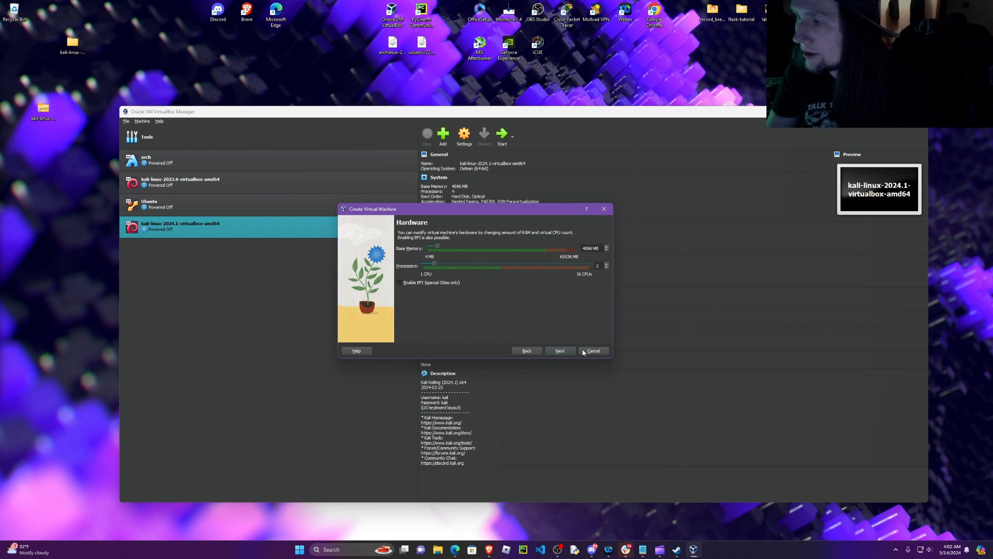
click(564, 351)
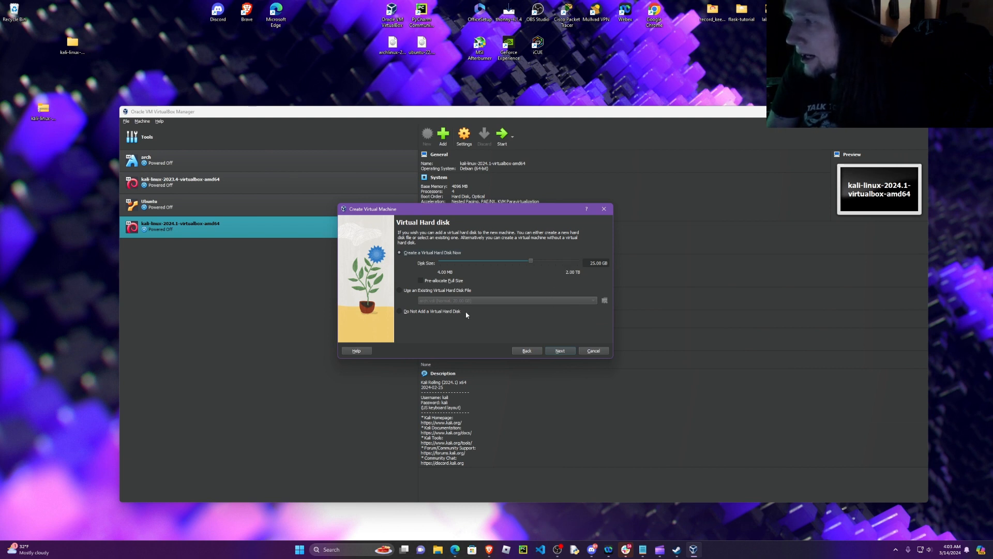
click(560, 351)
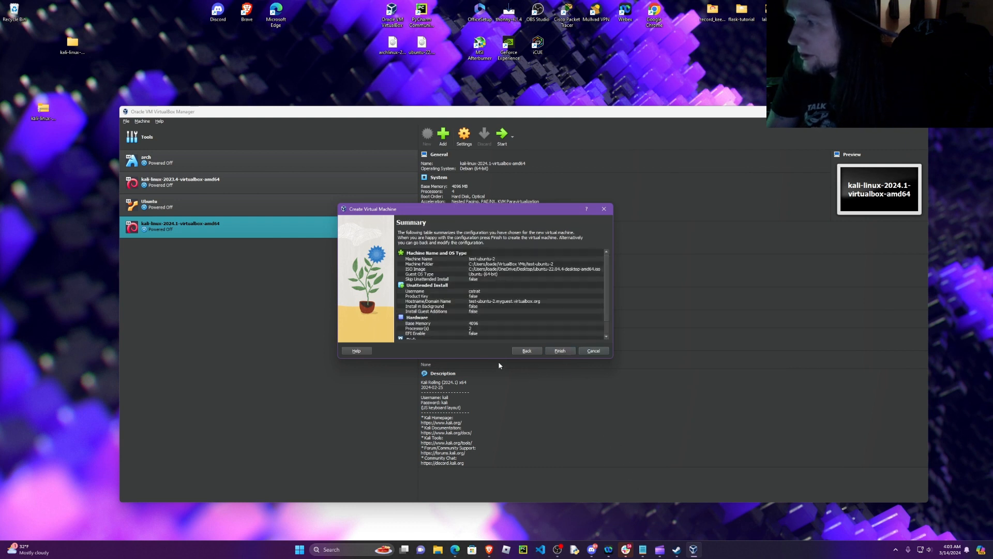
Step: Enlarge the summary dialog to review the whole configuration, and finish creating the Ubuntu machine
scroll(523, 297, down, 1)
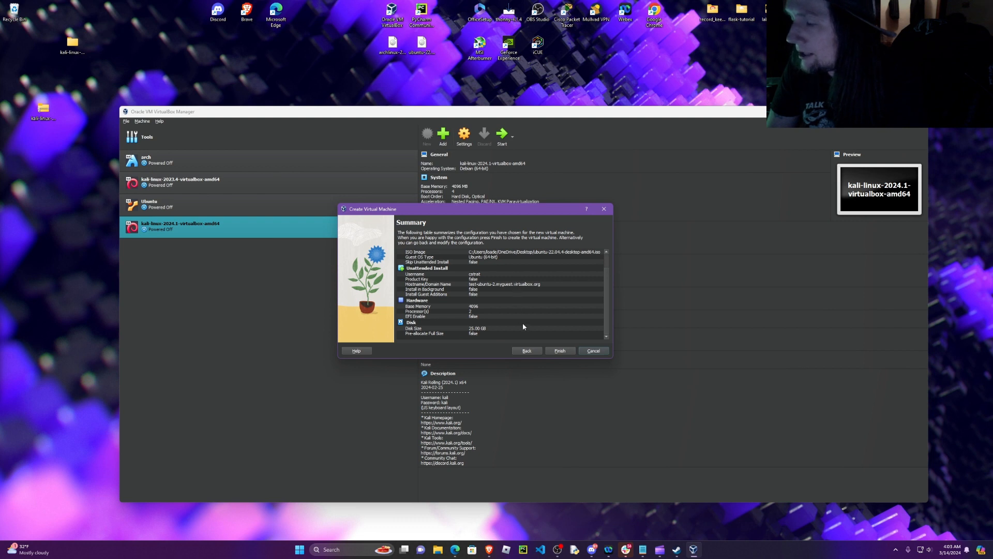
drag(480, 358, 478, 373)
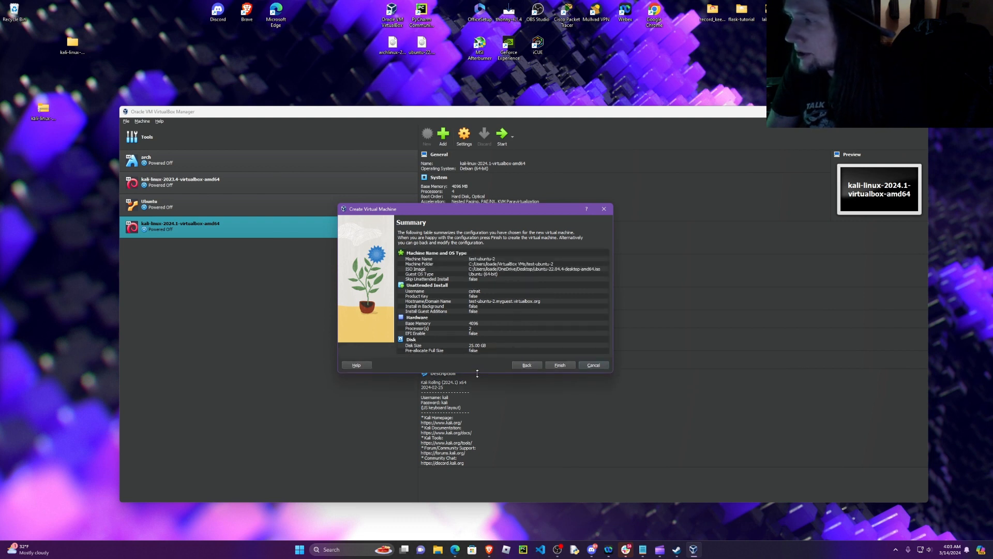
drag(614, 304, 663, 322)
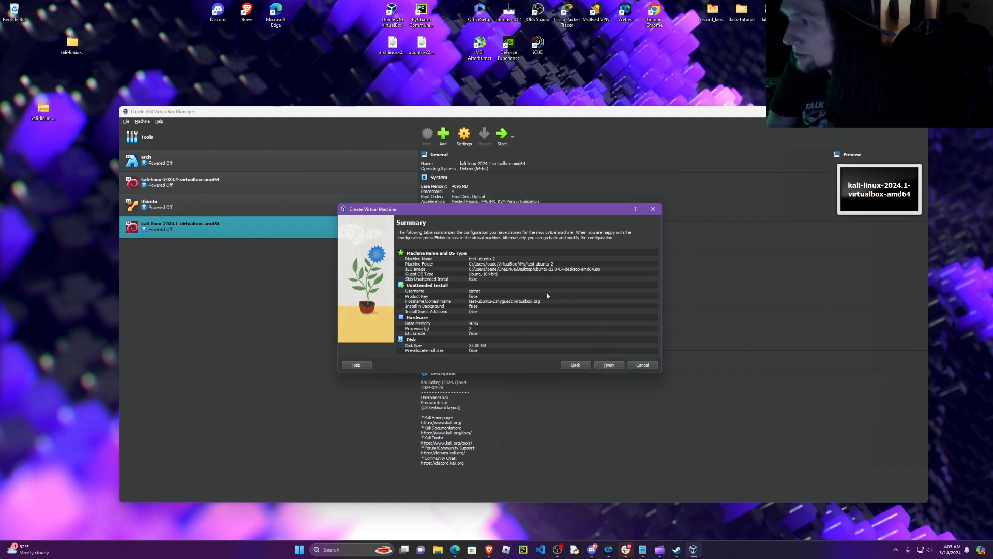
click(609, 365)
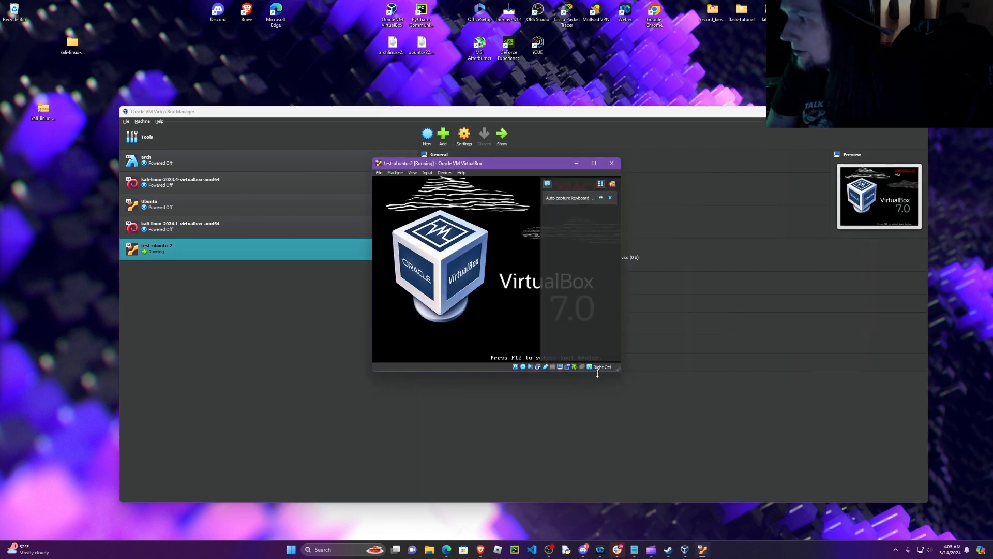
Step: Bring the running Ubuntu machine window back to the front and move it higher on the host desktop
click(619, 370)
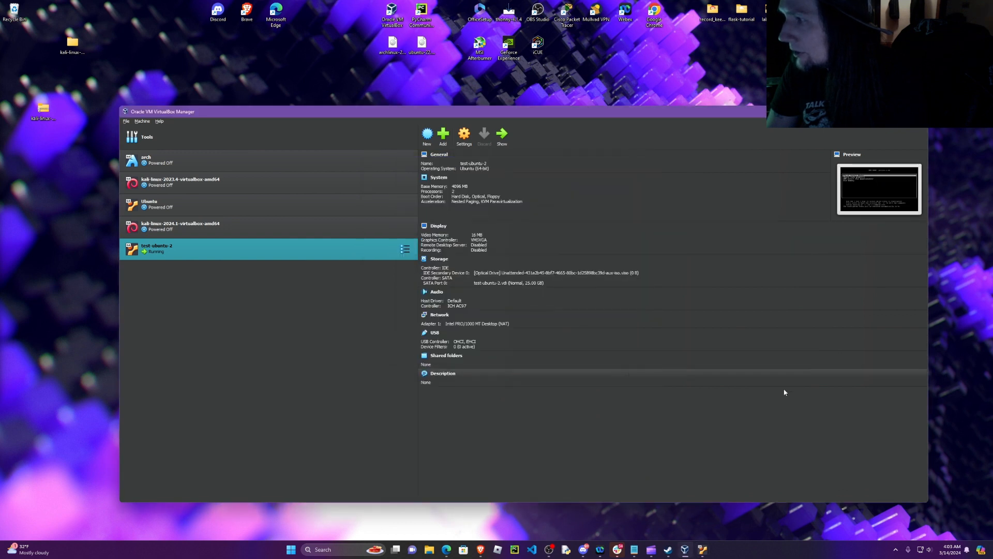
click(705, 552)
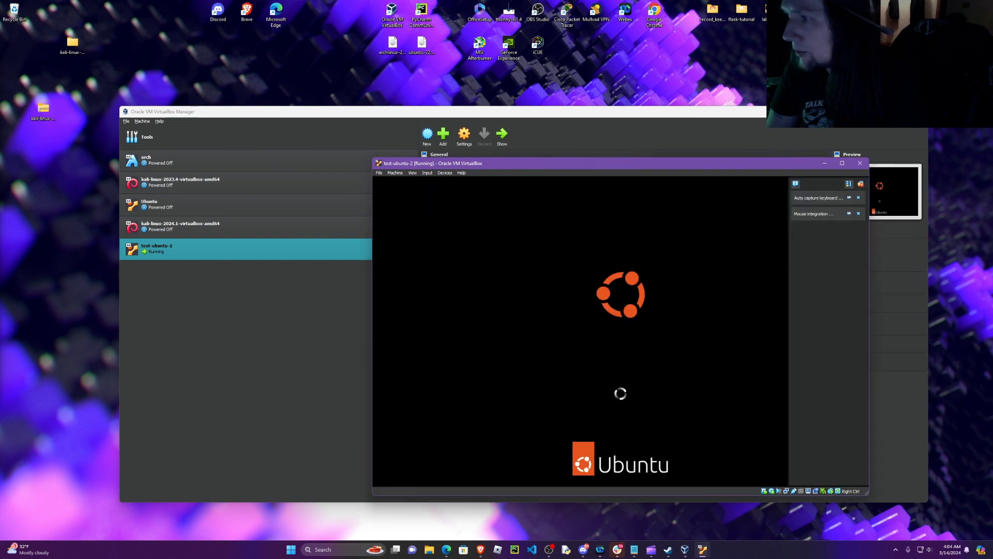
drag(622, 170, 543, 99)
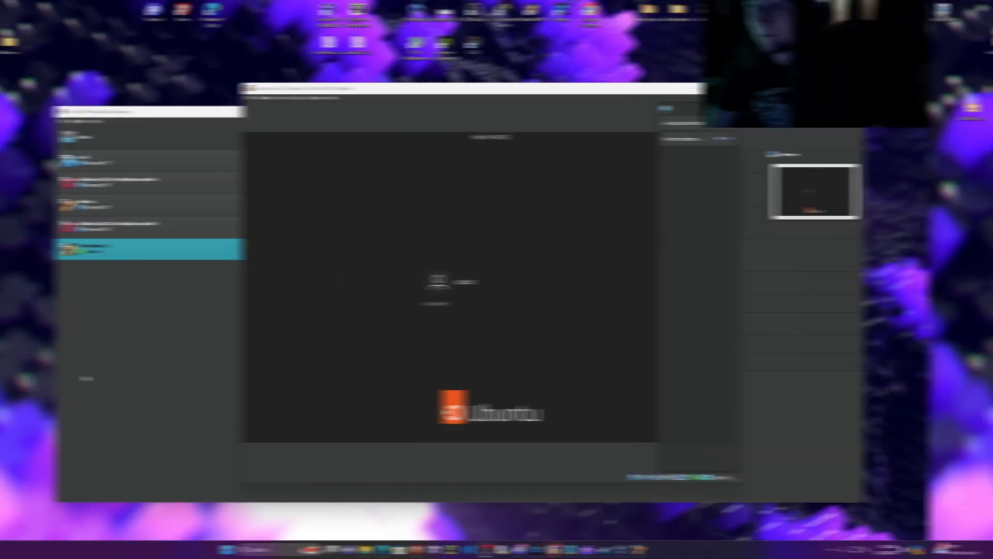
Step: Select the user account on the Ubuntu login screen and log in, entering the account password again in readable form
click(502, 289)
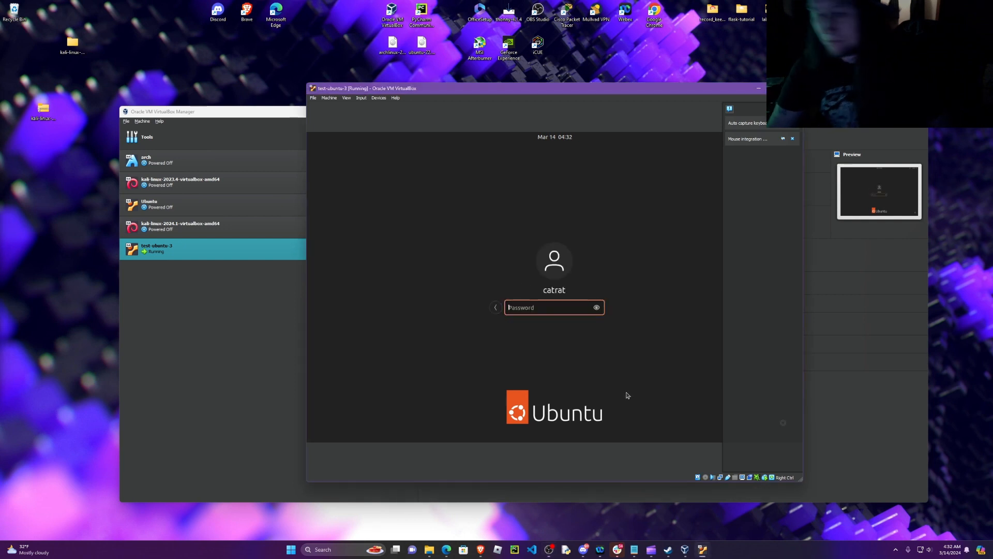
text(**)
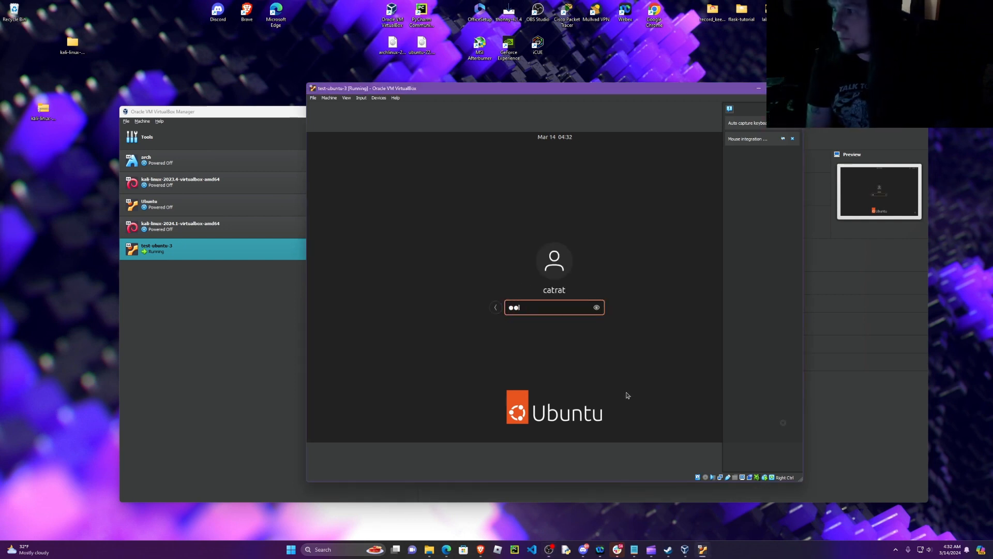
text(*******)
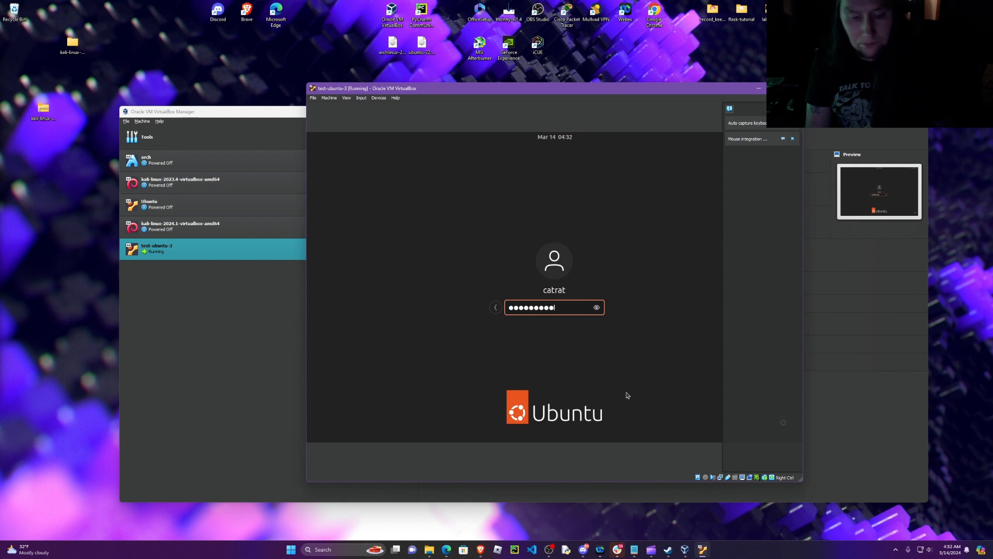
key(Return)
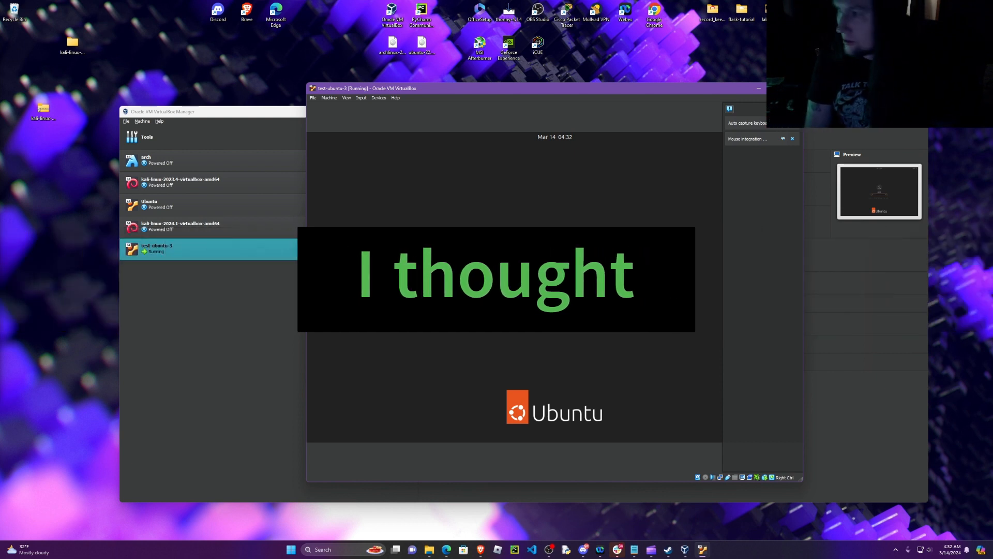
text(helloworl)
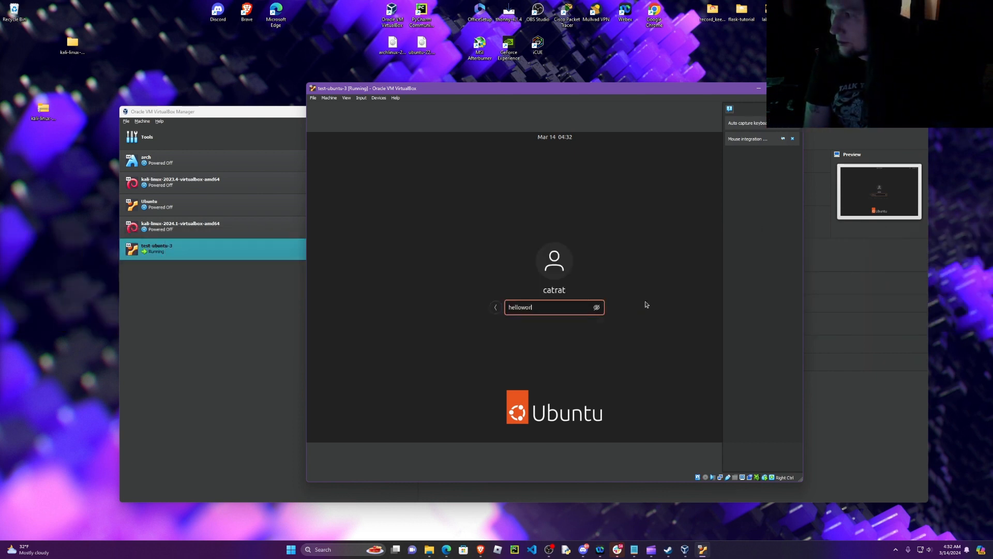
text(d)
key(Return)
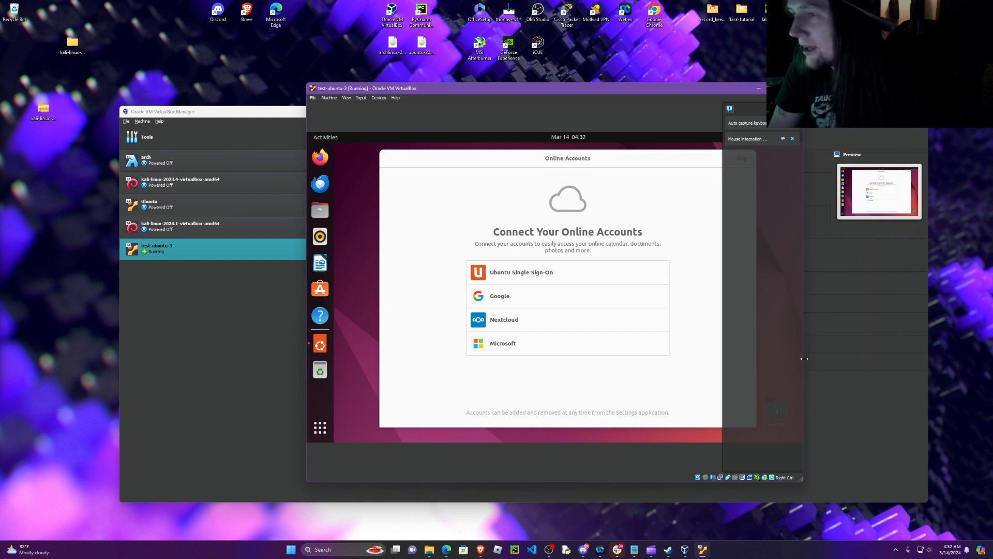
Step: Widen the Ubuntu machine window on both sides, and briefly maximize it before restoring its size
drag(804, 358, 832, 354)
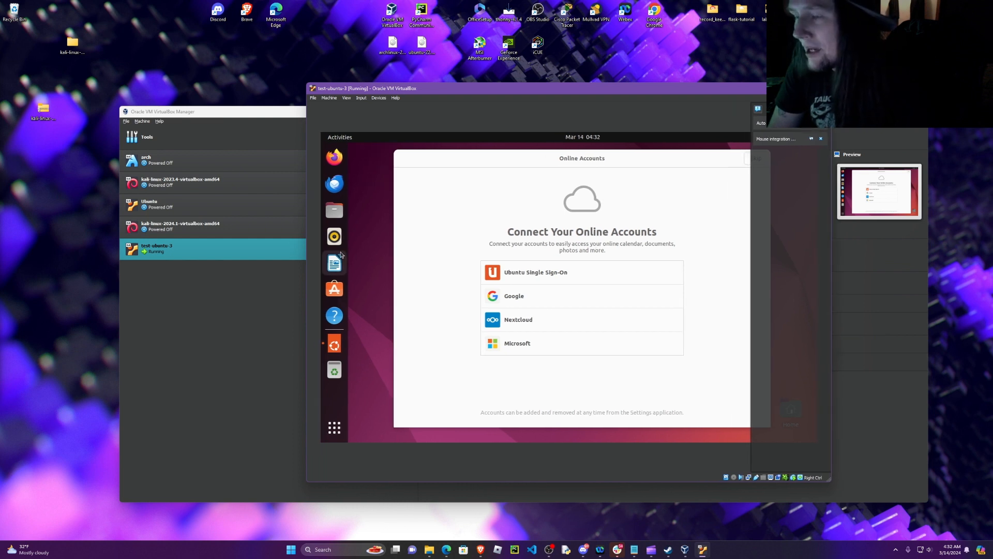
drag(305, 465, 293, 461)
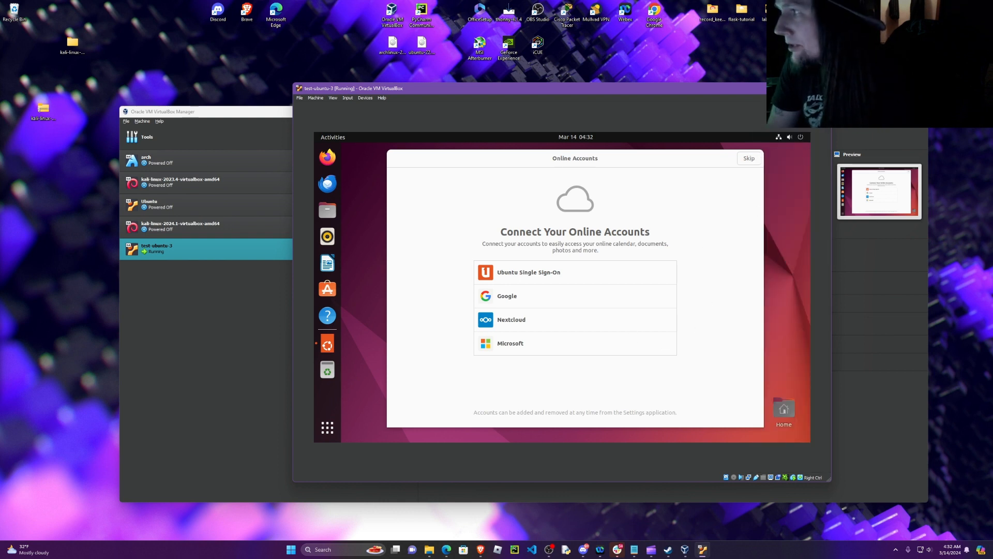
drag(832, 242, 870, 243)
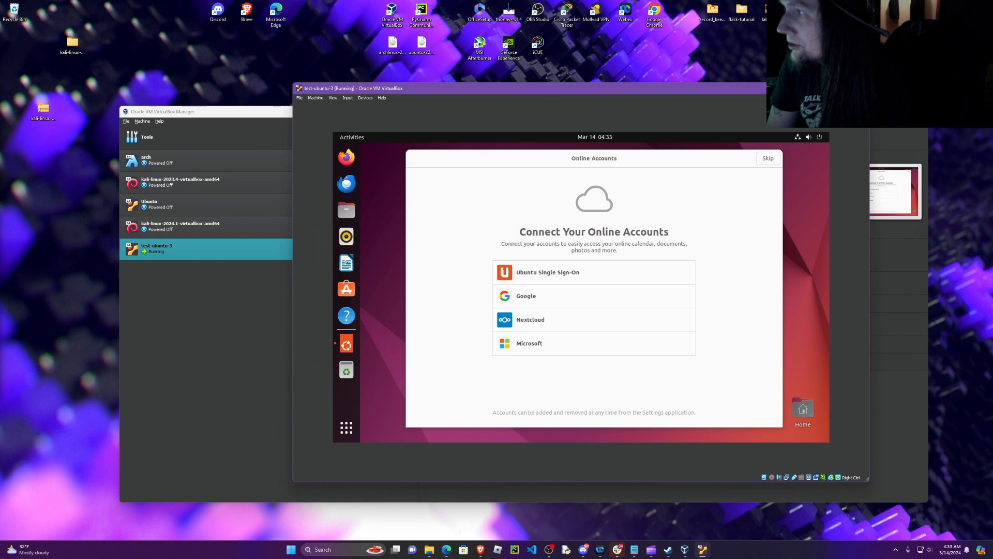
click(843, 88)
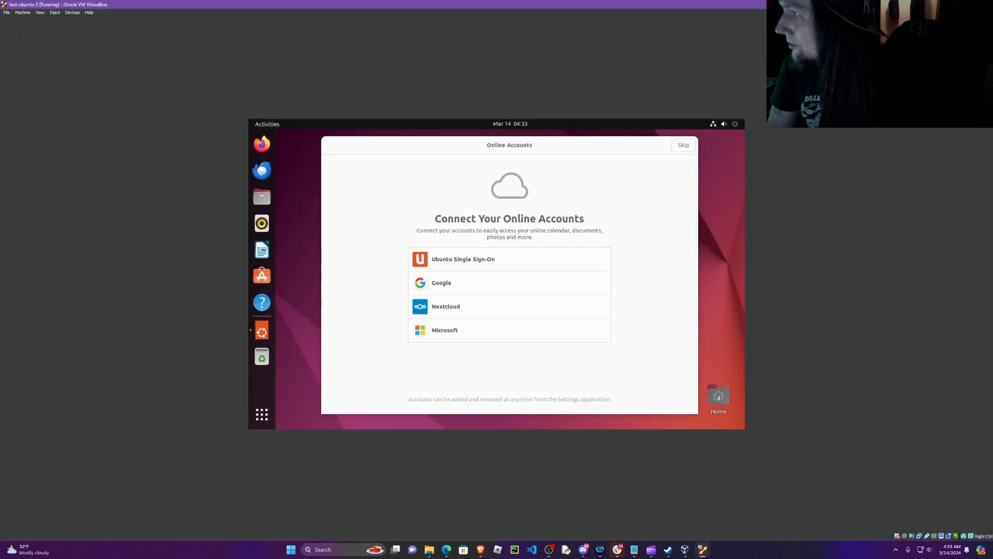
click(966, 4)
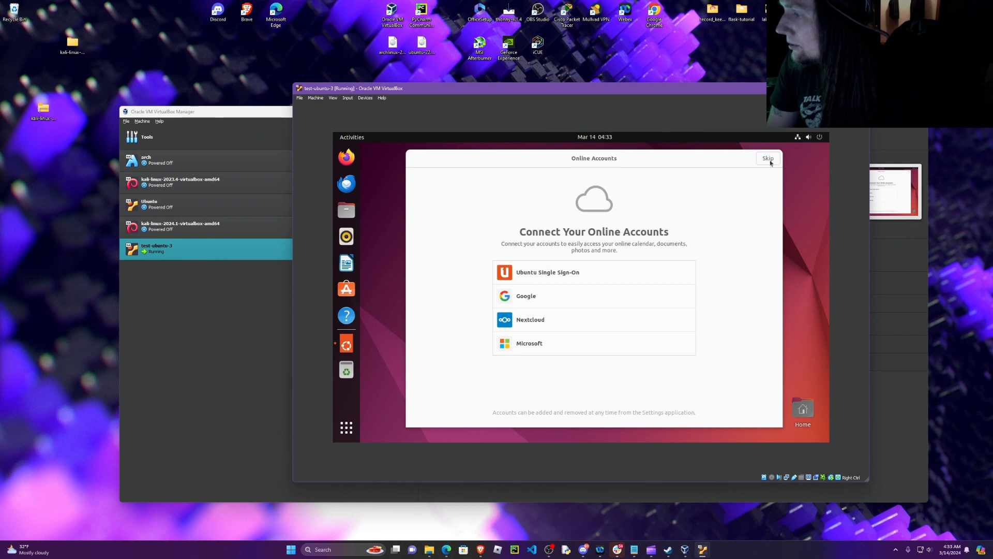
Step: Complete the Ubuntu welcome setup, skipping online accounts and Ubuntu Pro and choosing not to send system info
click(770, 159)
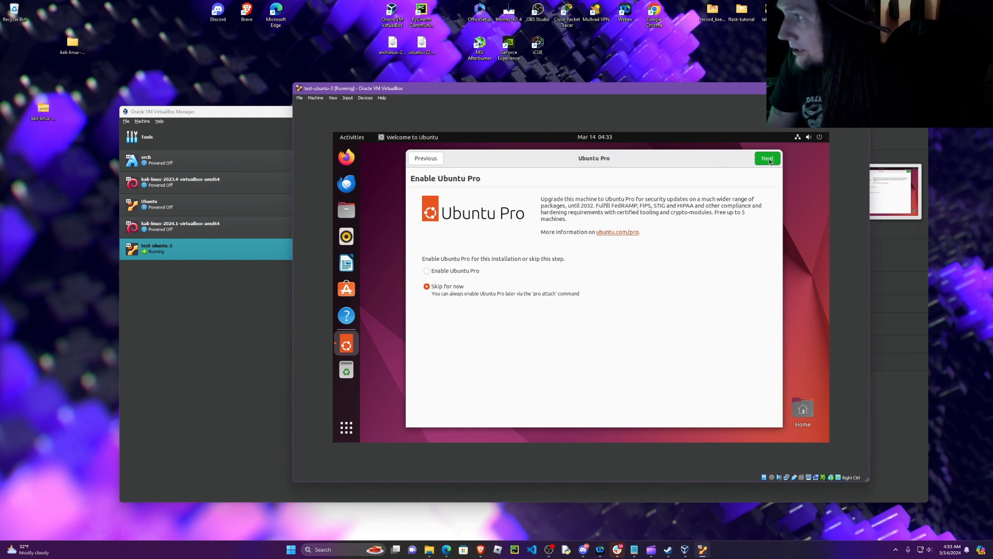
click(770, 162)
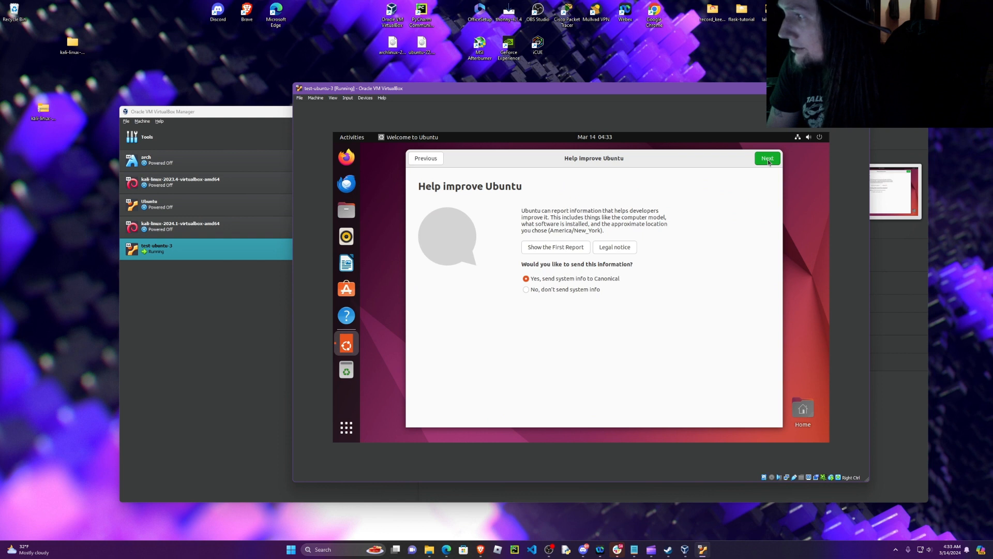
click(538, 291)
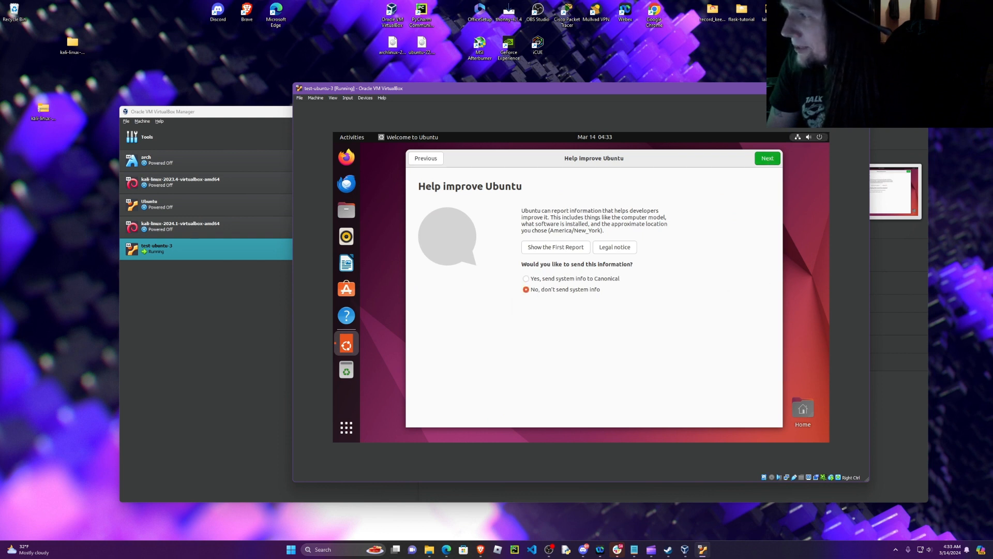
click(775, 163)
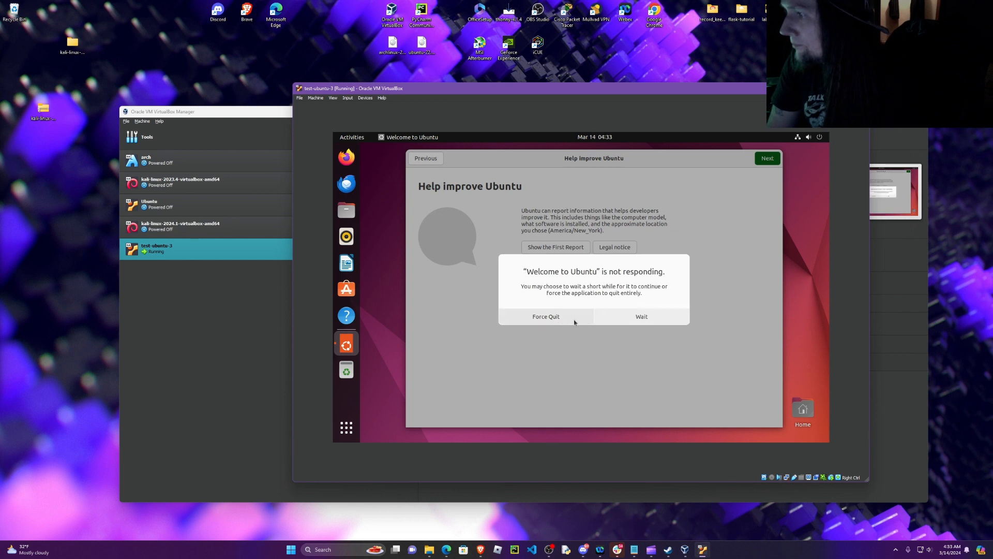
click(642, 320)
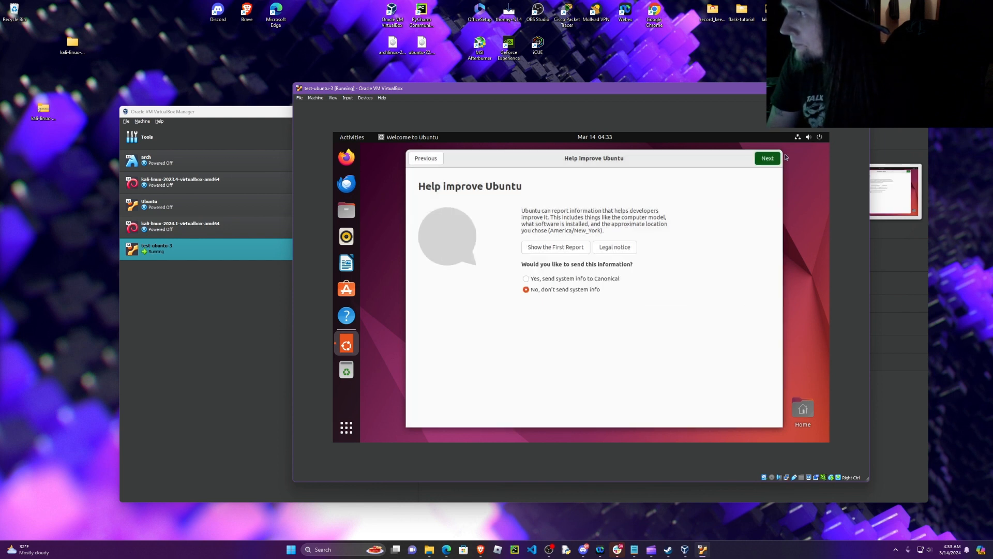
click(768, 164)
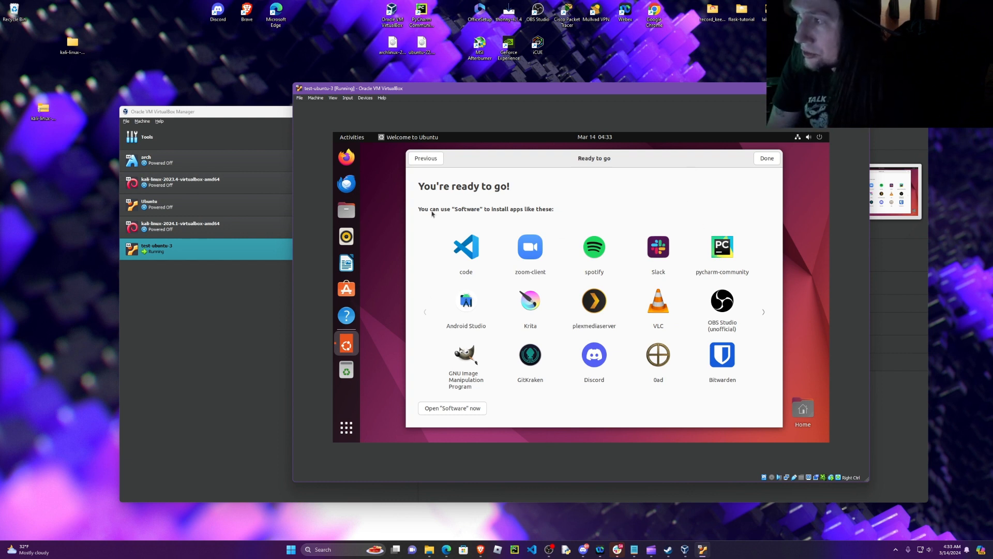
click(771, 162)
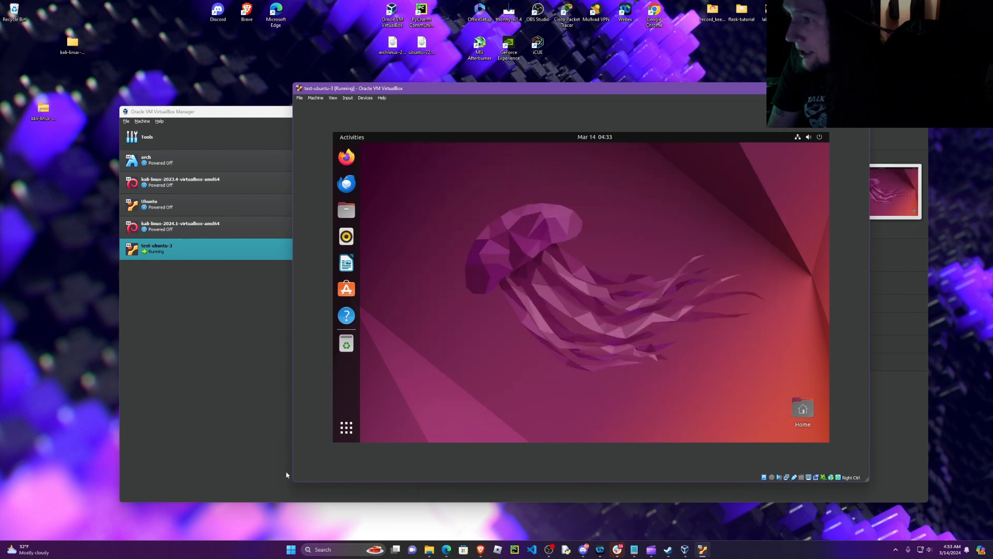
Step: Search the installed applications for "sof", open Ubuntu Software to look at its Explore page, and close it
click(350, 431)
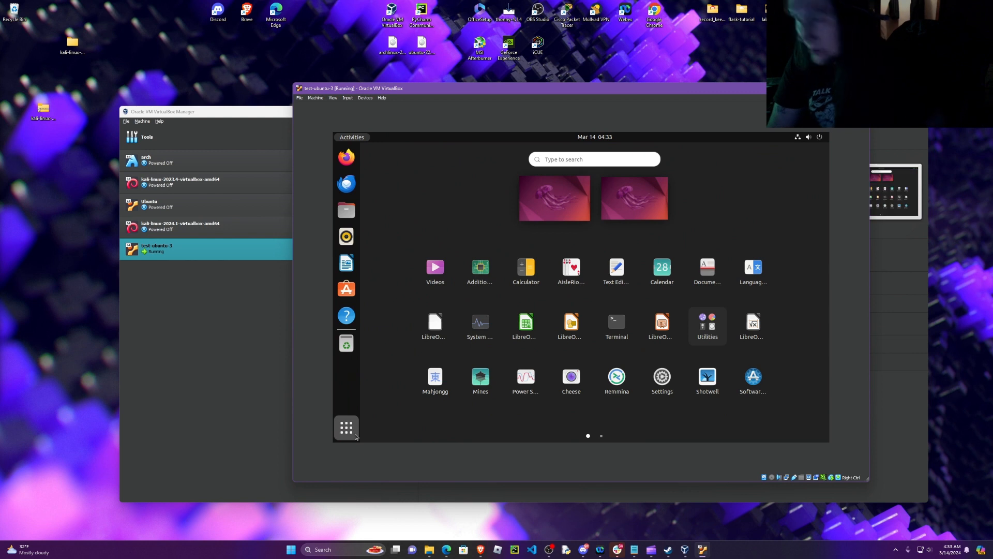
text(sof)
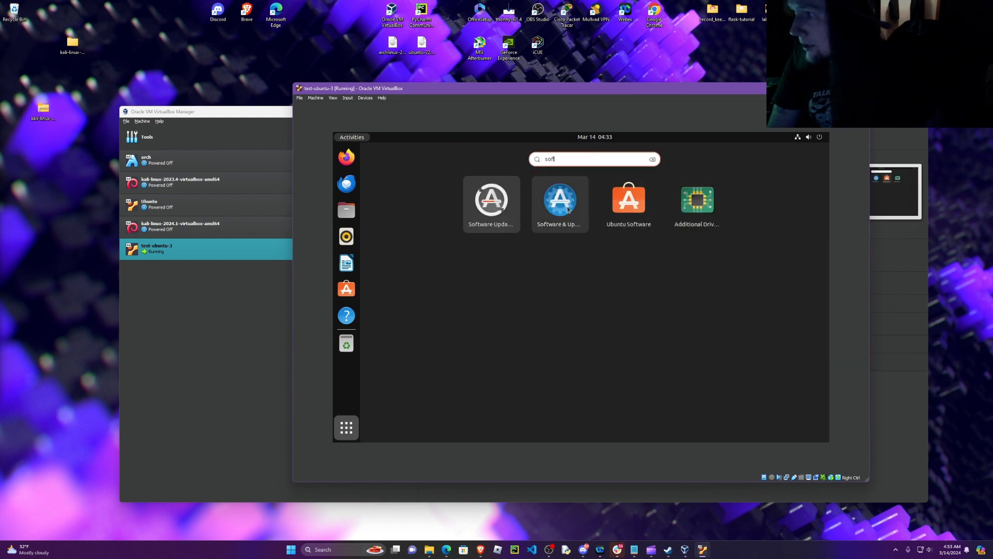
click(629, 202)
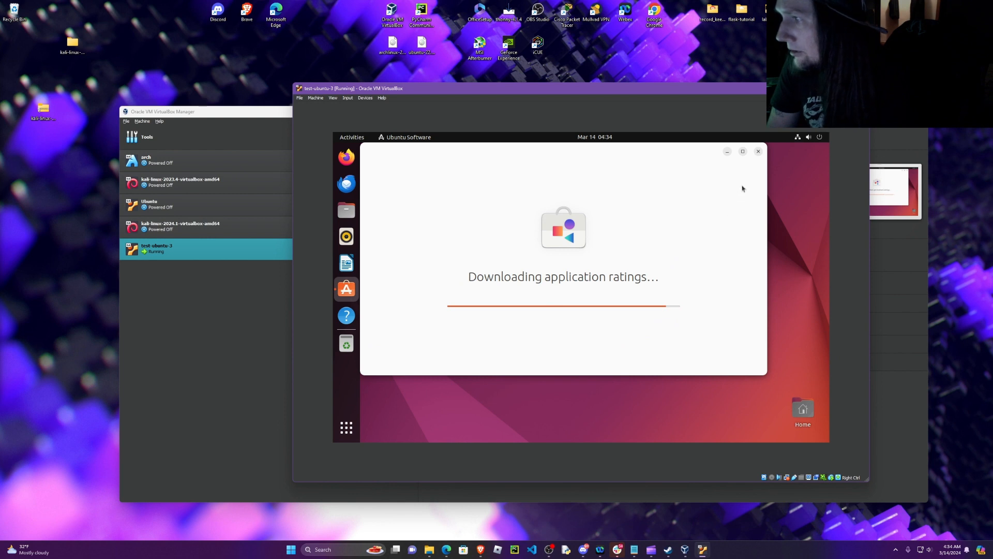
click(759, 152)
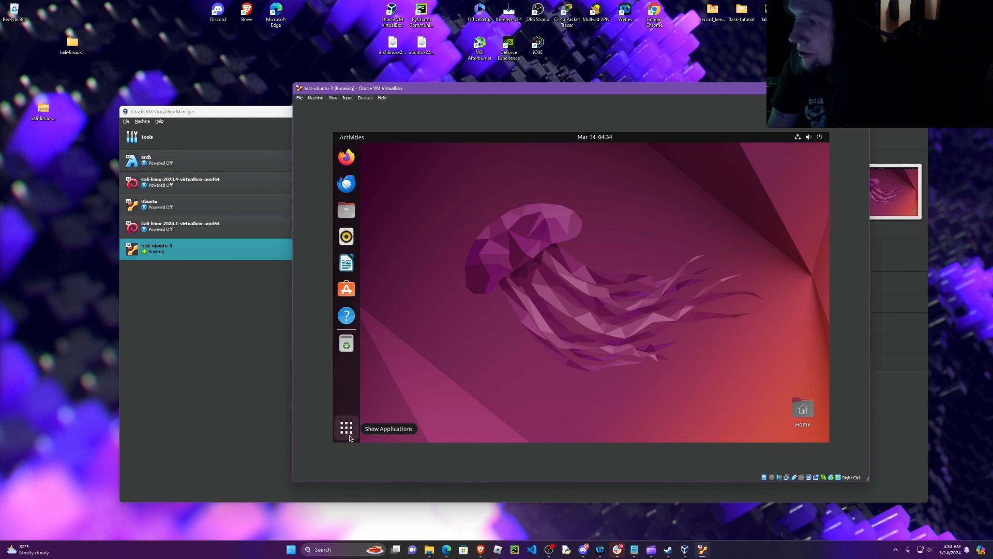
Step: Review the resize and scale options that the machine window offers for Virtual Screen 1
click(334, 98)
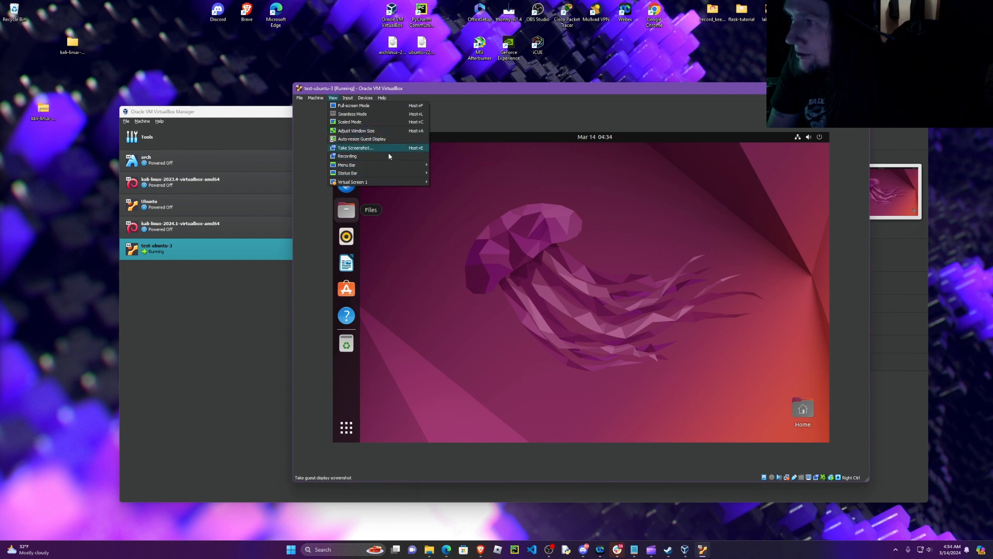
mouse_move(392, 174)
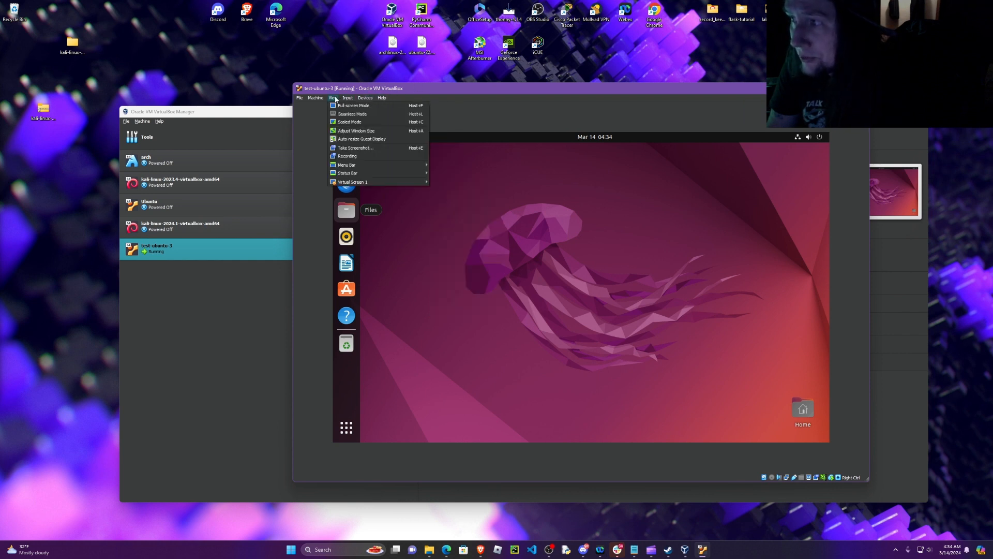
mouse_move(362, 182)
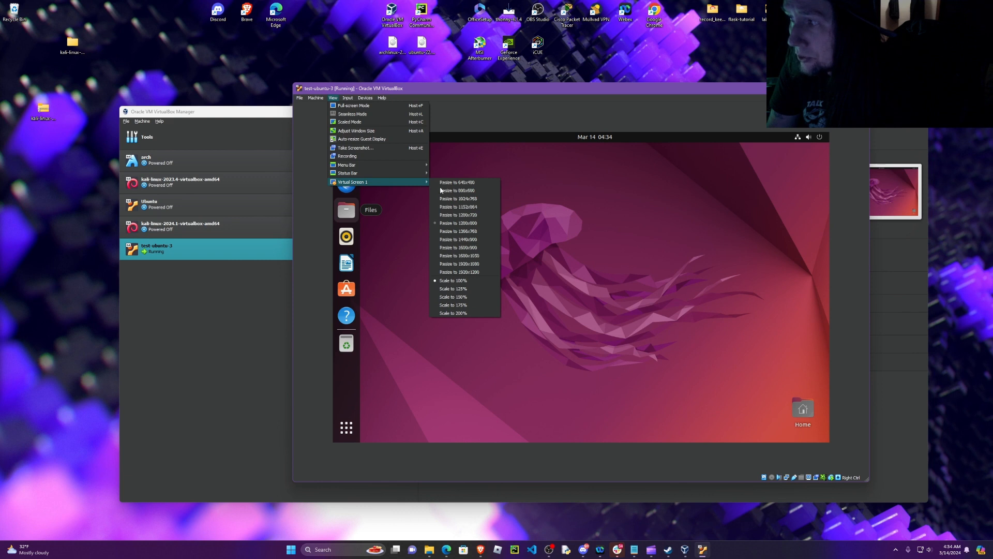
key(Escape)
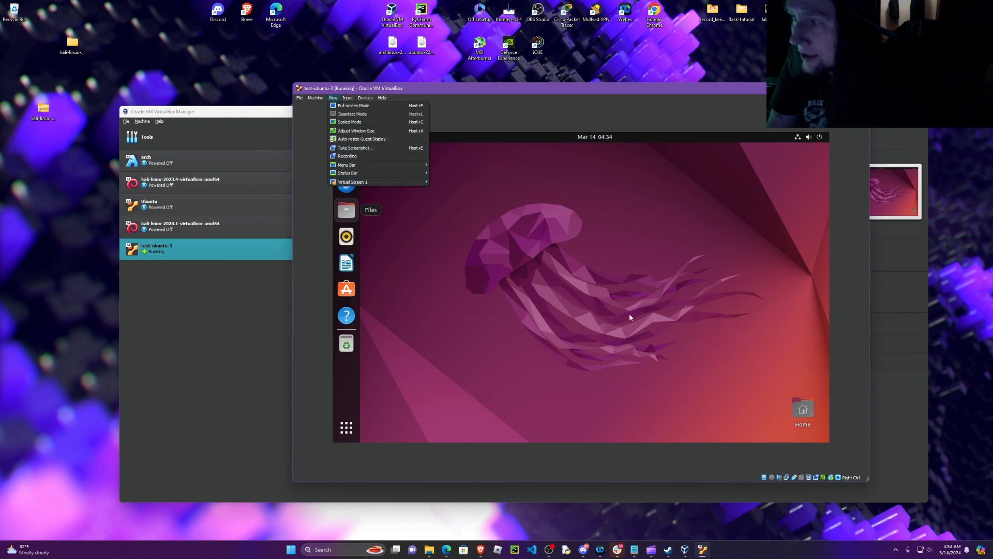
key(Escape)
Step: Open the Ubuntu Settings from the application overview and go to the Displays page
click(346, 429)
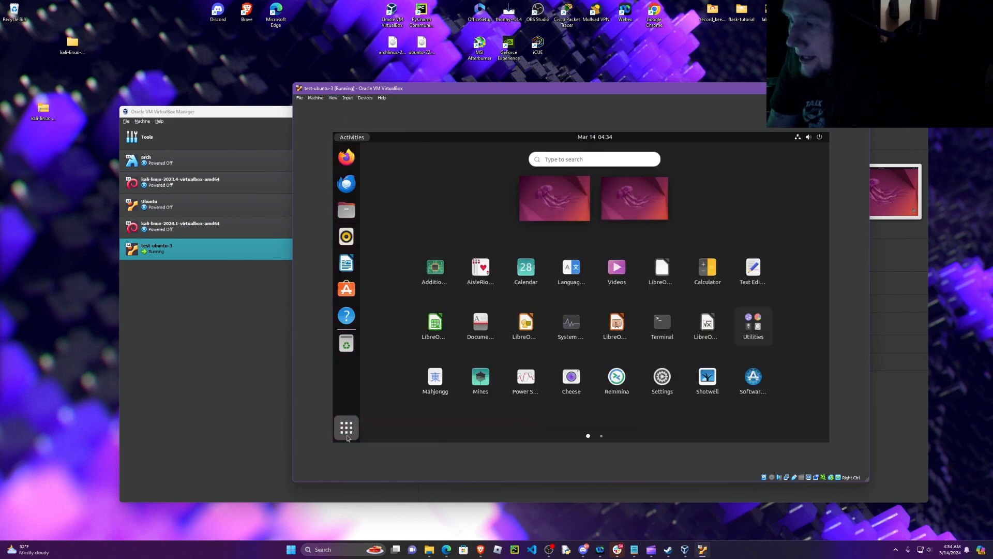
click(662, 377)
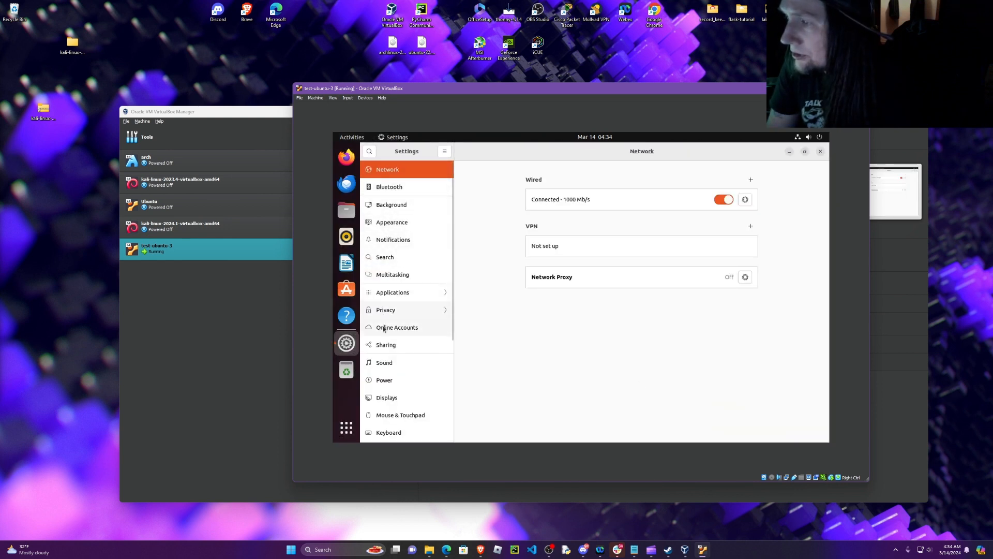
scroll(402, 274, down, 3)
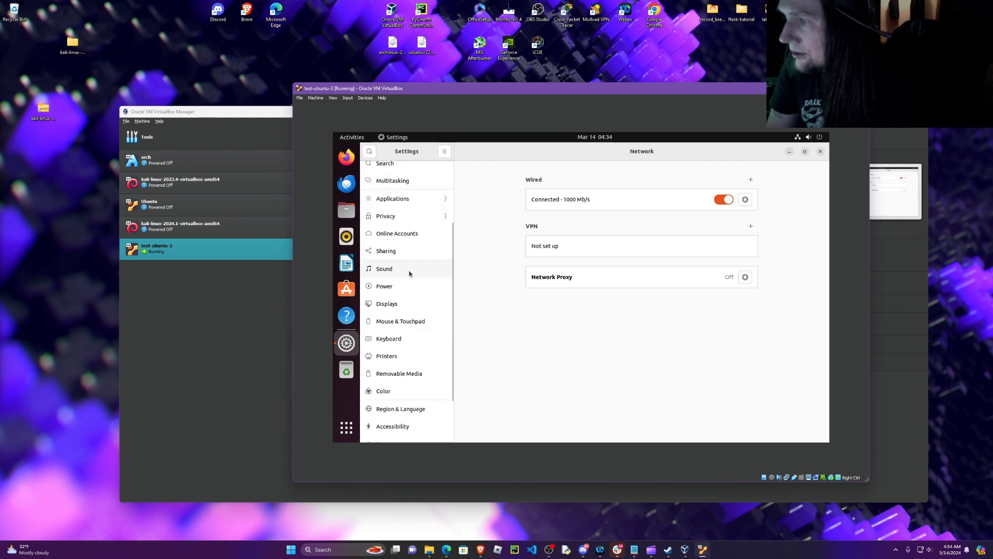
click(395, 306)
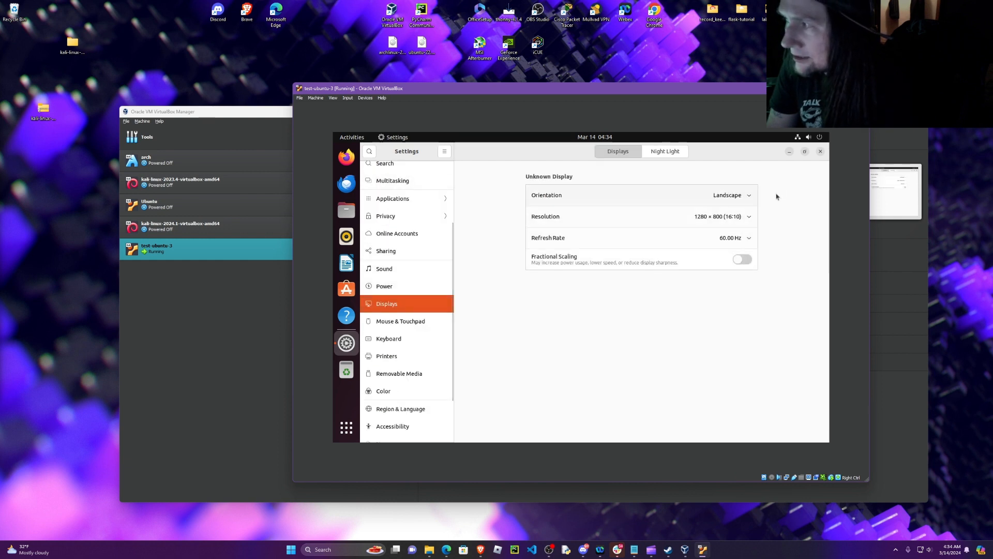
Step: Try to apply a display resolution of 2560 × 1440 (16:9) to the Ubuntu machine
click(750, 222)
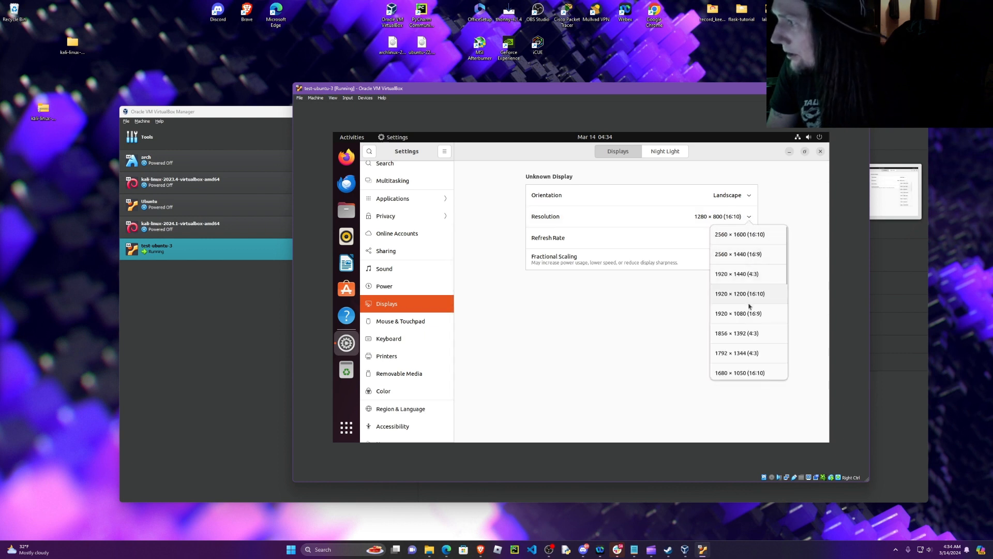
click(761, 254)
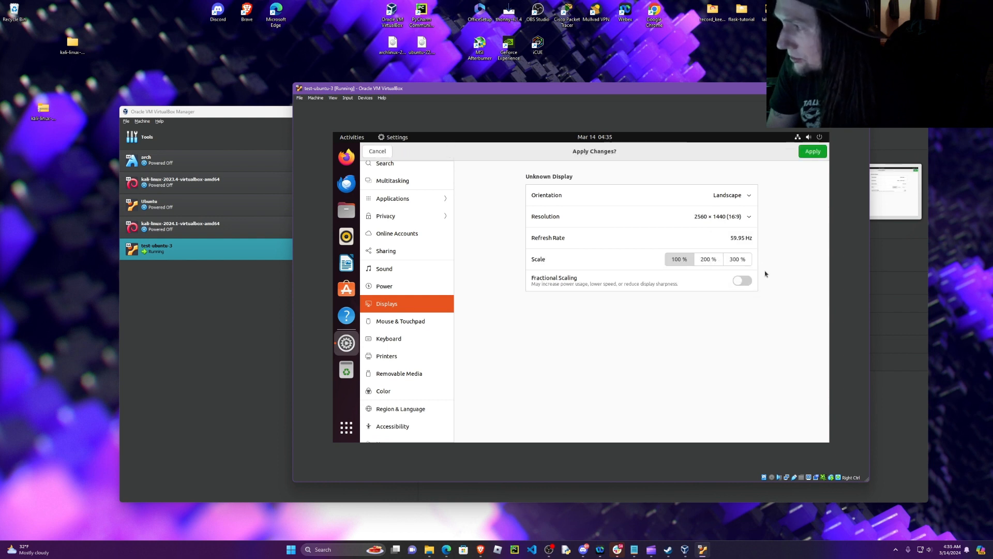
click(813, 150)
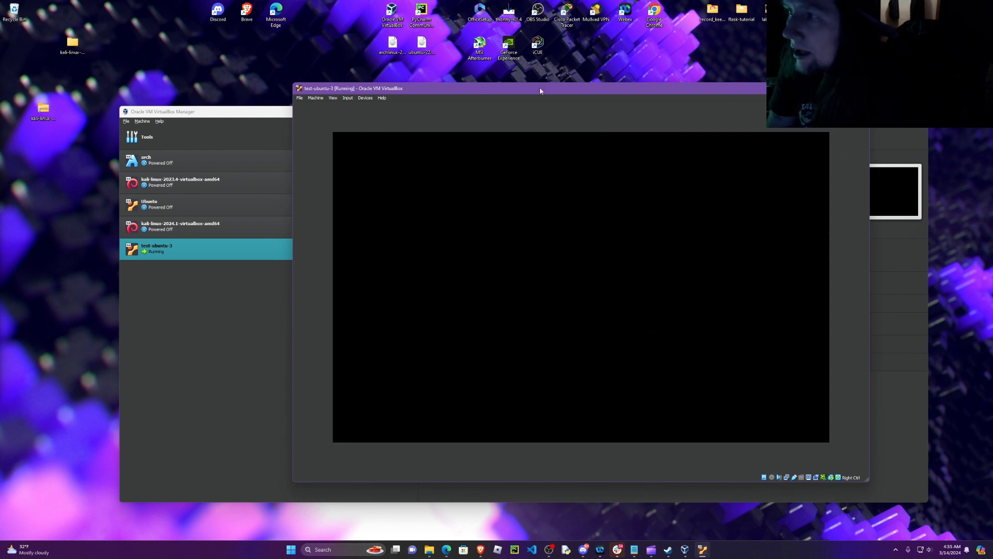
Step: Apply a display resolution of 1920 × 1080 (16:9) to the Ubuntu machine and keep the changes
drag(291, 358, 212, 345)
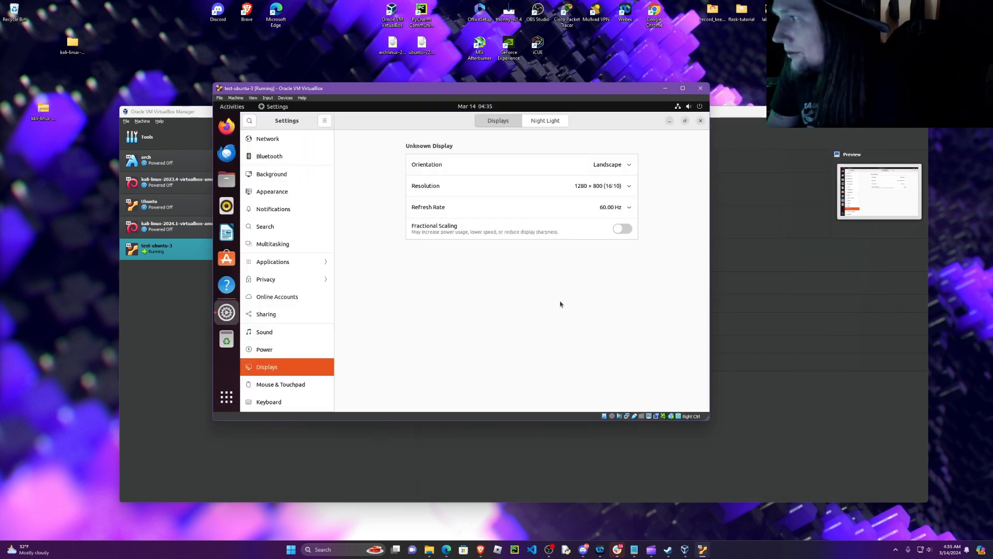
click(628, 185)
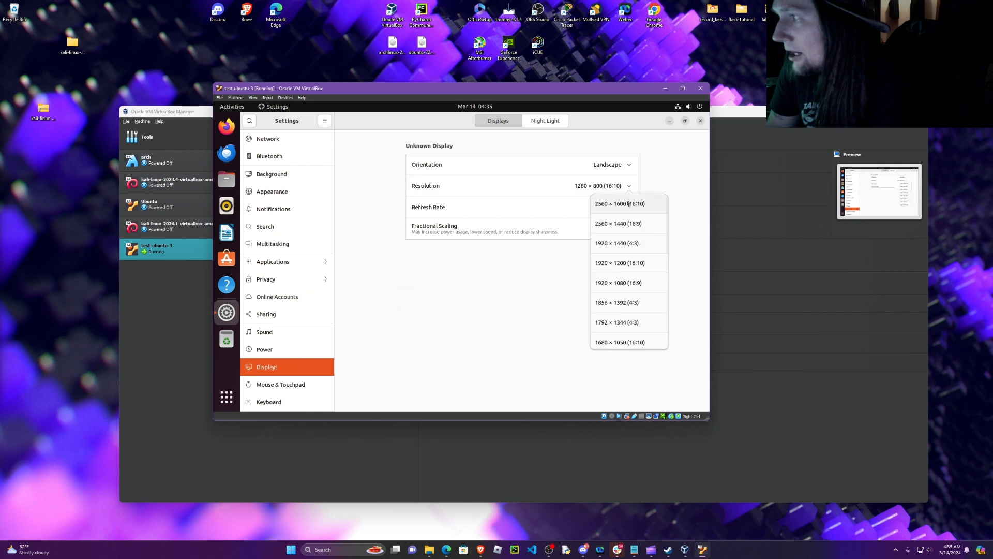
click(639, 283)
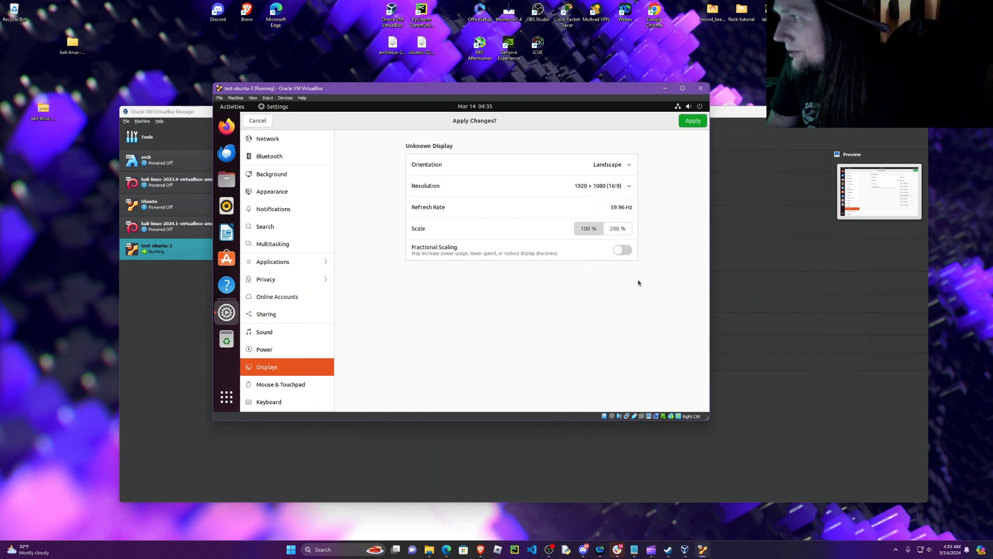
click(698, 121)
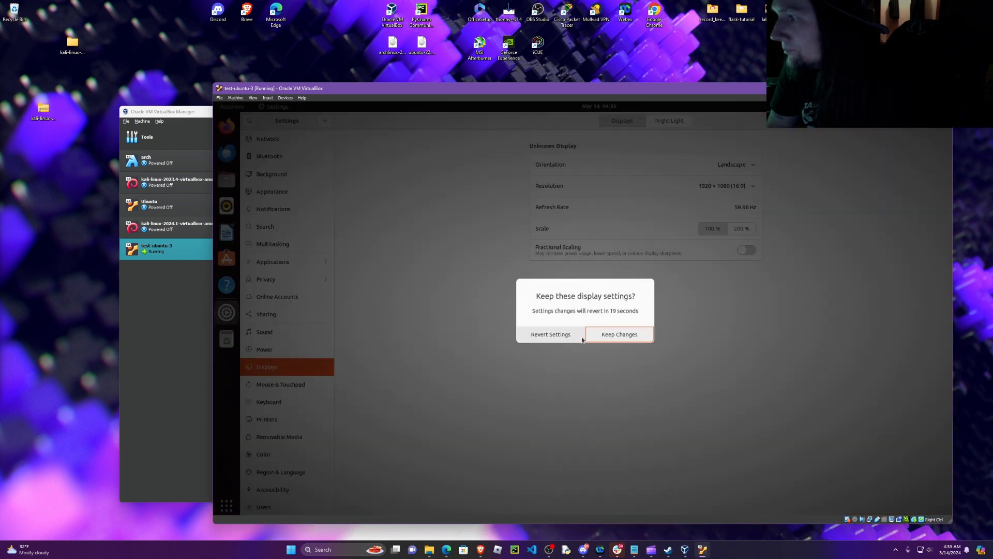
click(607, 336)
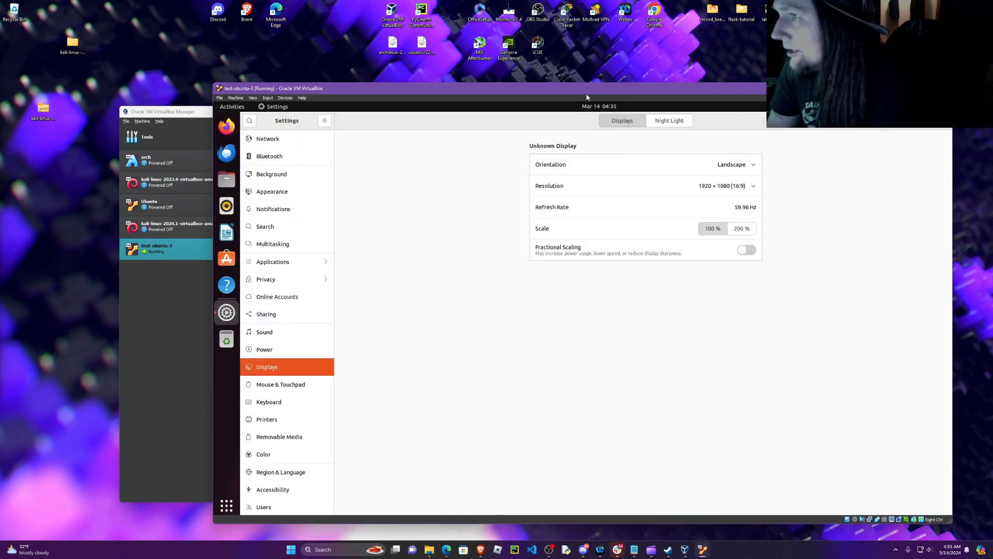
Step: Scale Virtual Screen 1 of the Ubuntu machine to 150%
drag(586, 94, 512, 60)
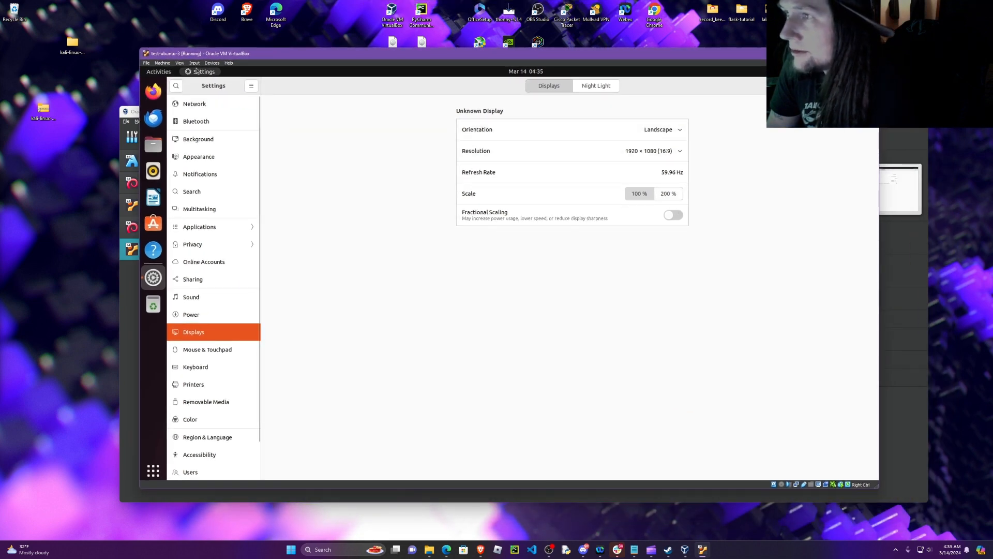
click(180, 62)
mouse_move(247, 149)
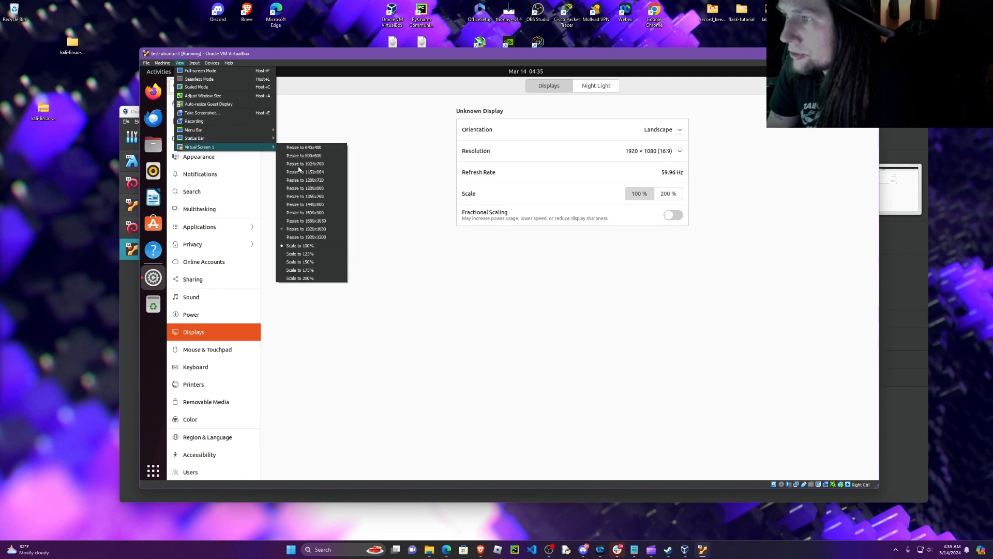
click(325, 260)
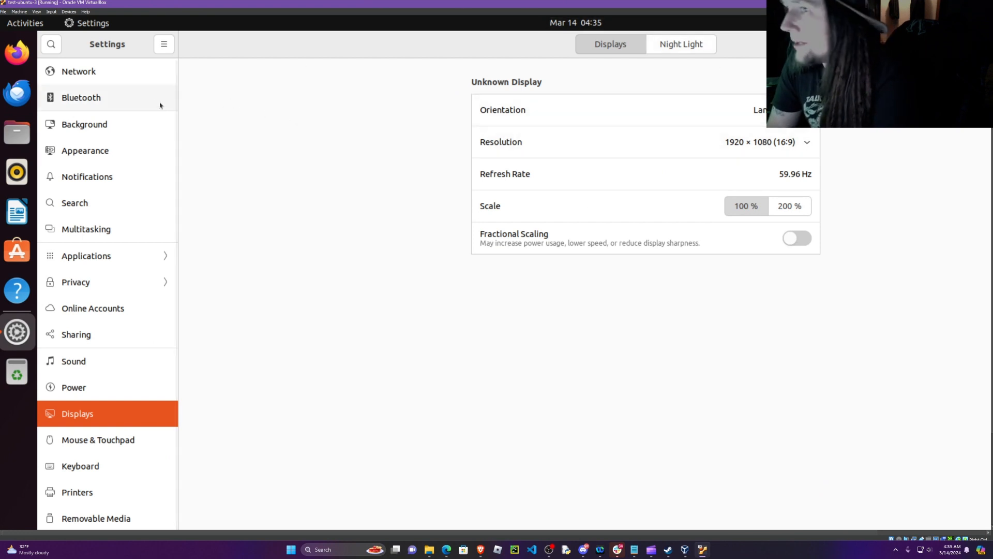
Step: Switch the Ubuntu appearance to the Dark style with the emerald-green accent color, and close Settings
scroll(136, 156, down, 3)
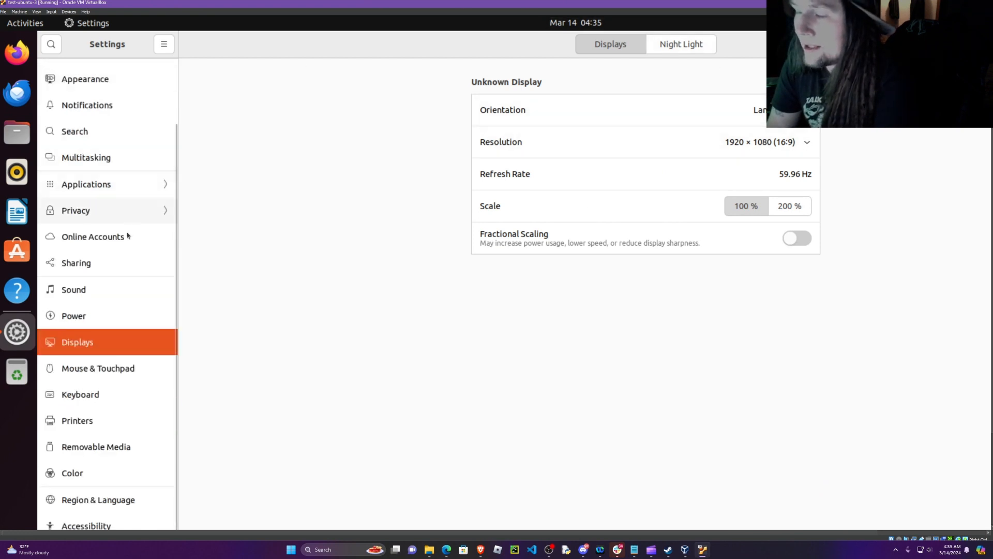
scroll(124, 187, up, 3)
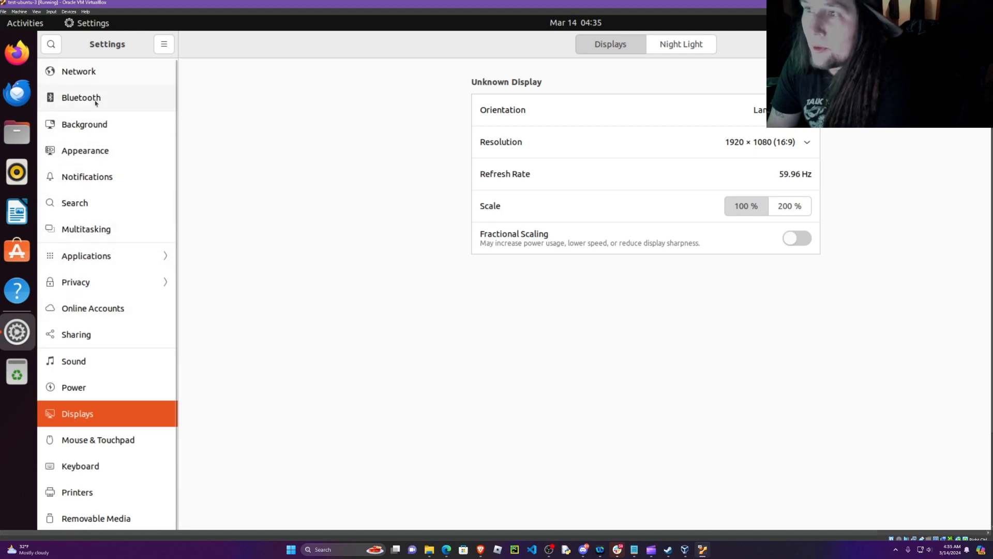
click(105, 165)
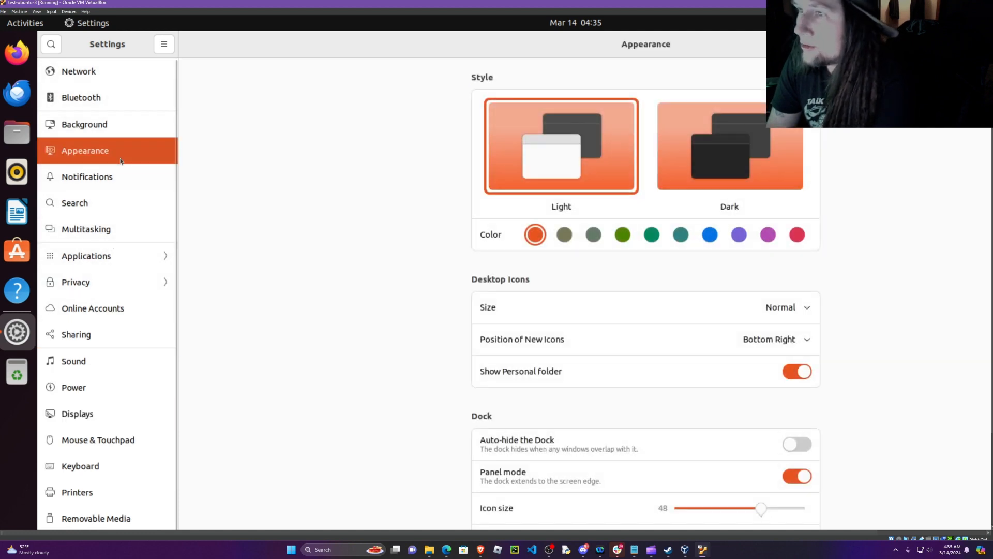
click(711, 161)
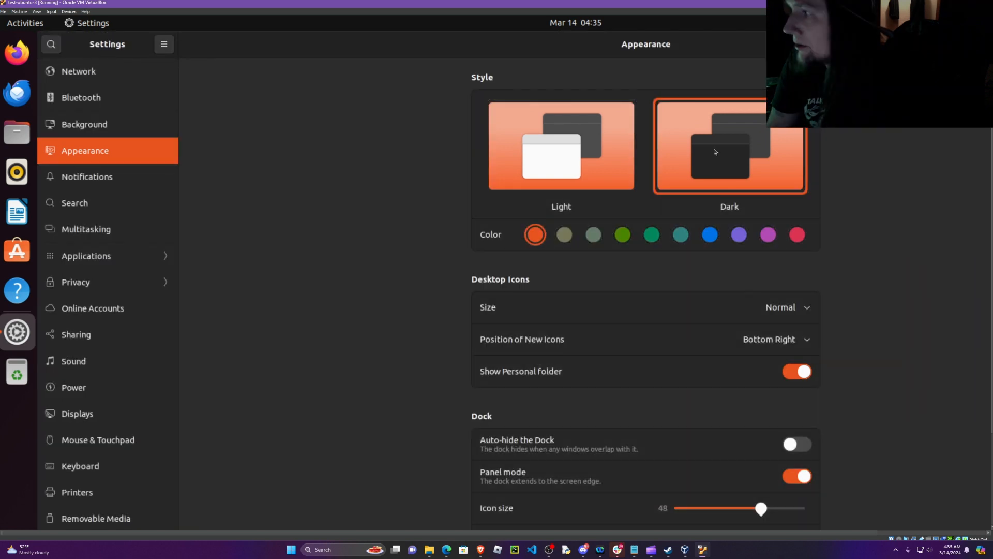
click(624, 237)
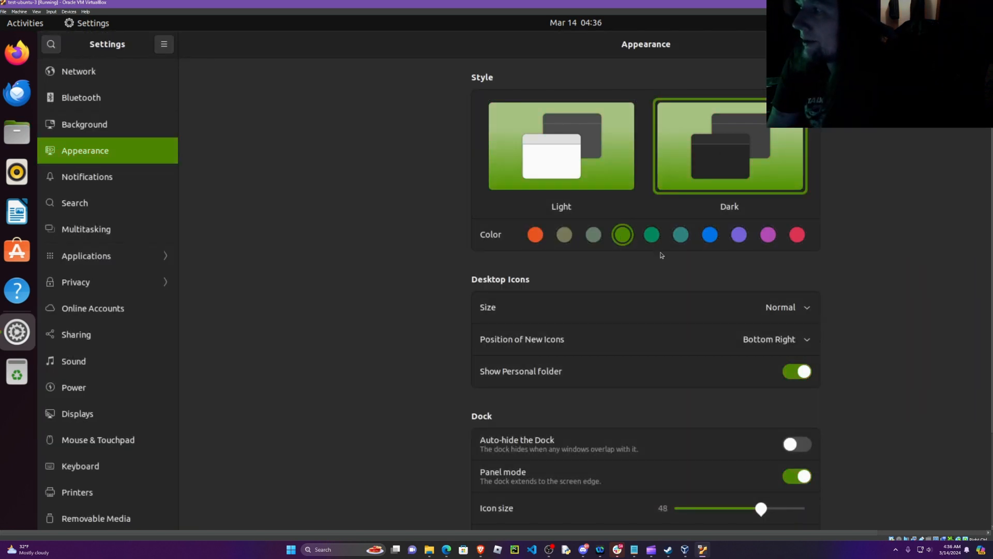
click(652, 235)
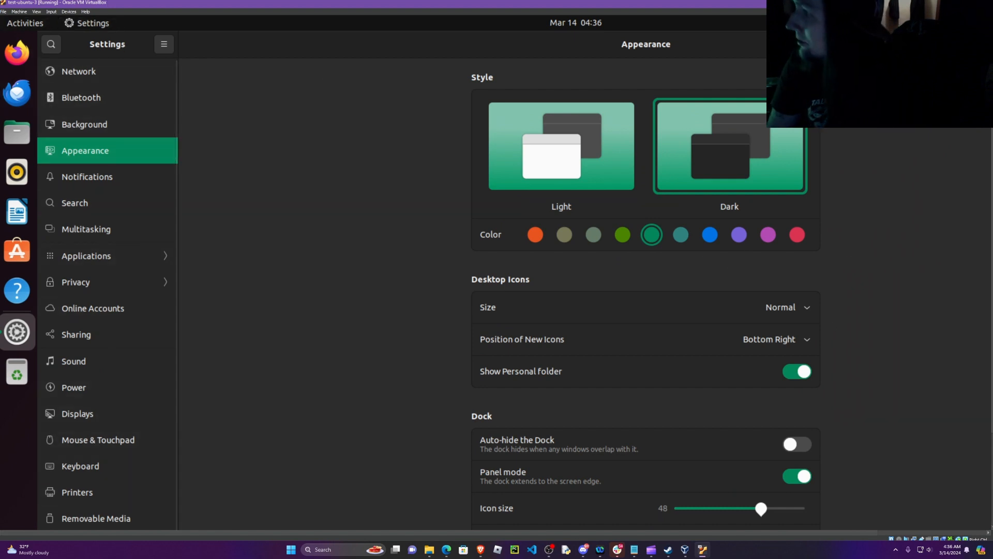
drag(675, 44, 592, 103)
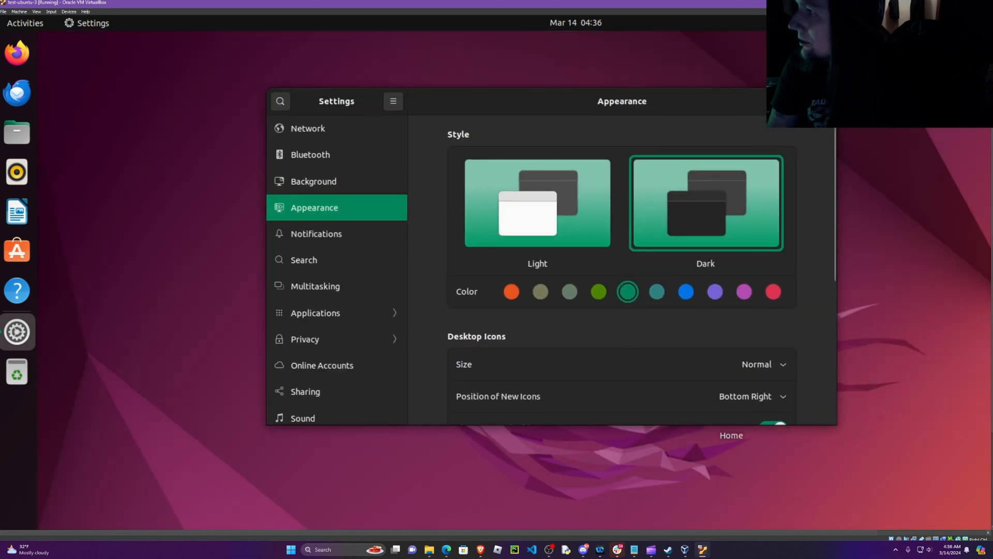
click(822, 101)
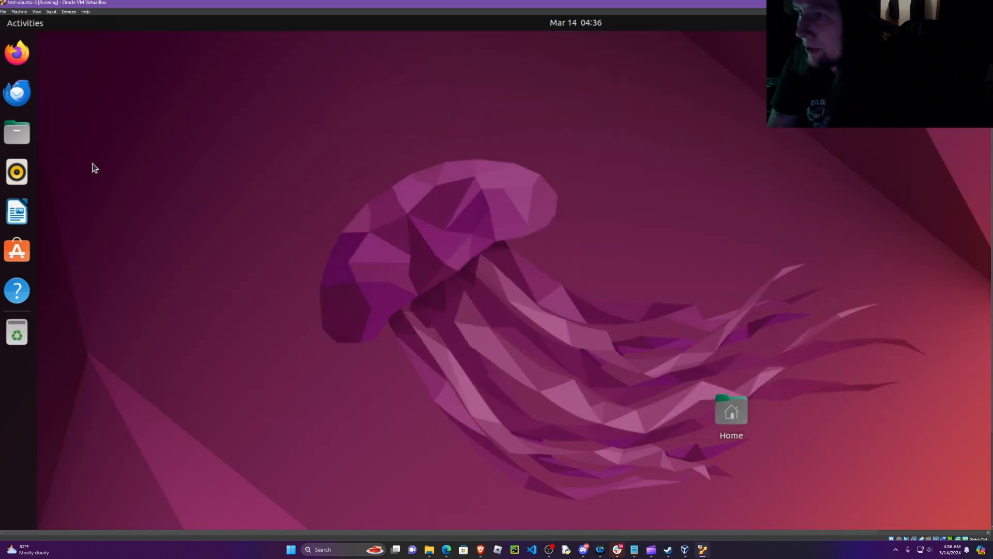
Step: Scale Virtual Screen 1 of the Ubuntu machine to 125%
click(37, 11)
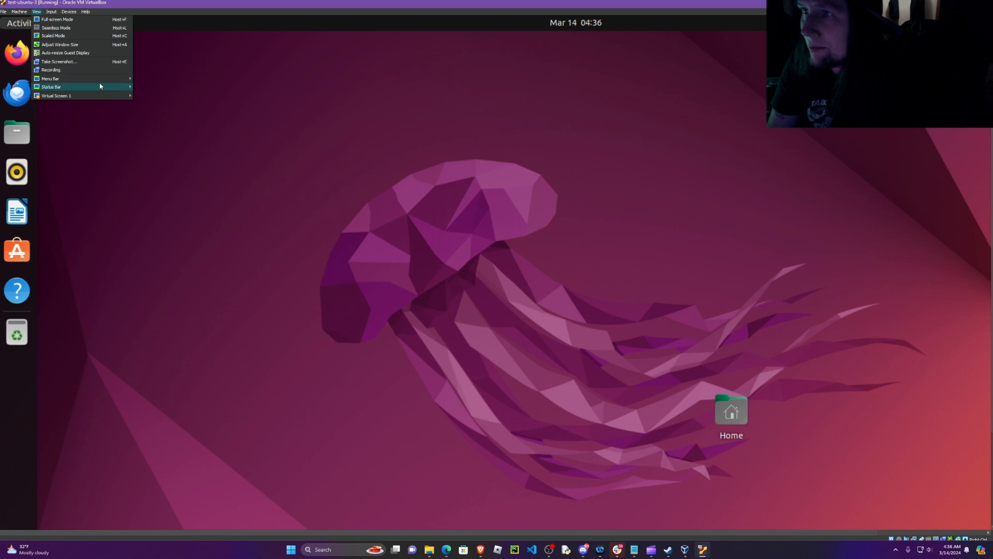
mouse_move(112, 96)
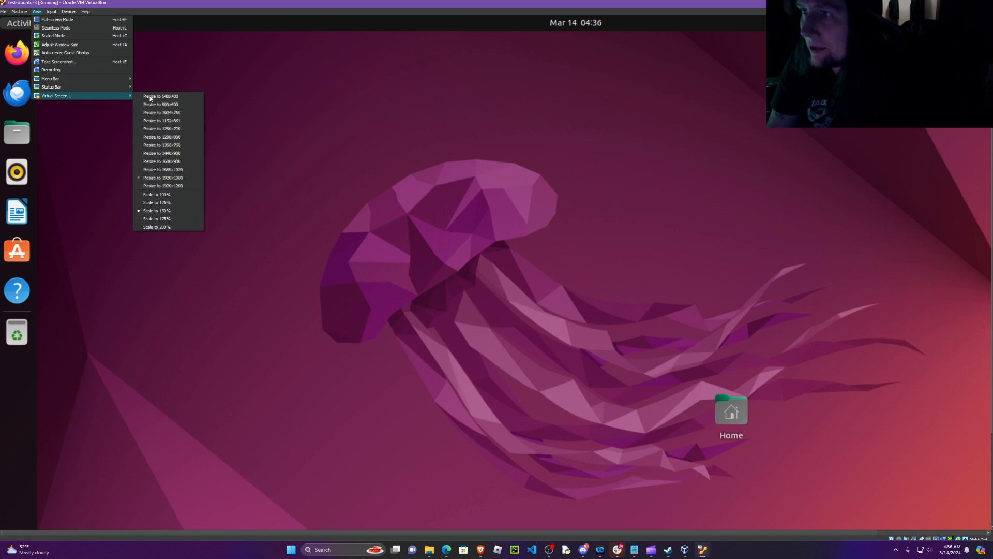
click(181, 202)
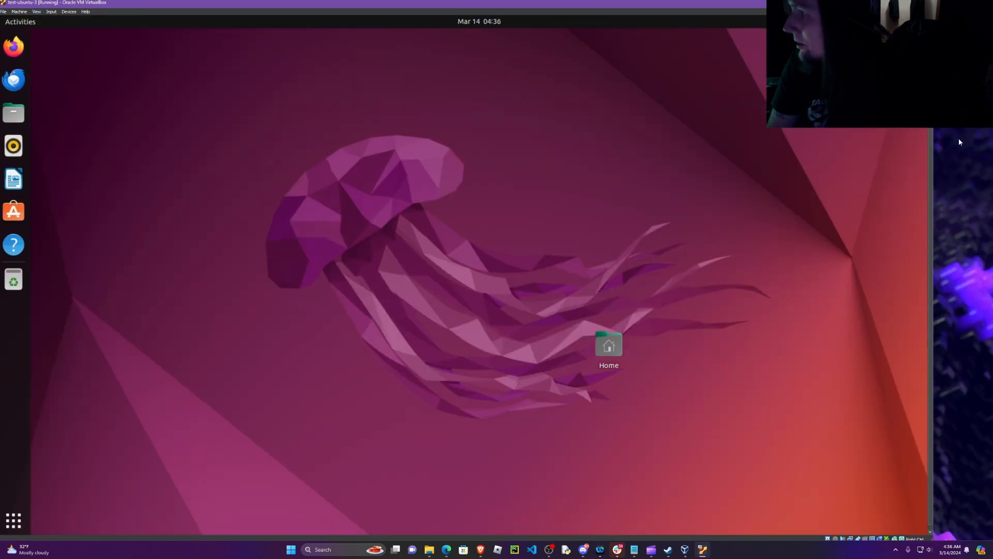
Step: Reposition the machine window slightly and move the Home folder icon to the upper right corner of the Ubuntu desktop
drag(935, 178, 946, 201)
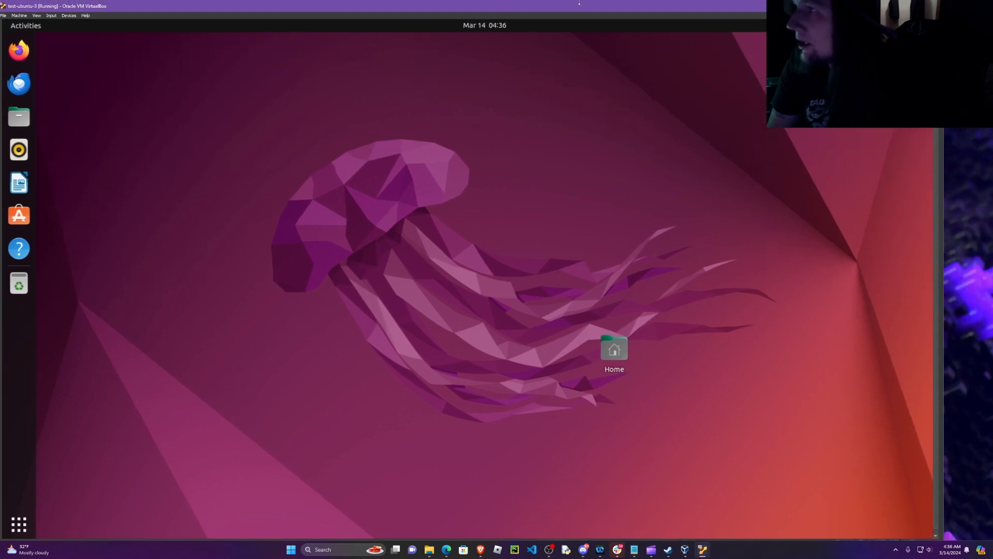
drag(577, 5, 589, 7)
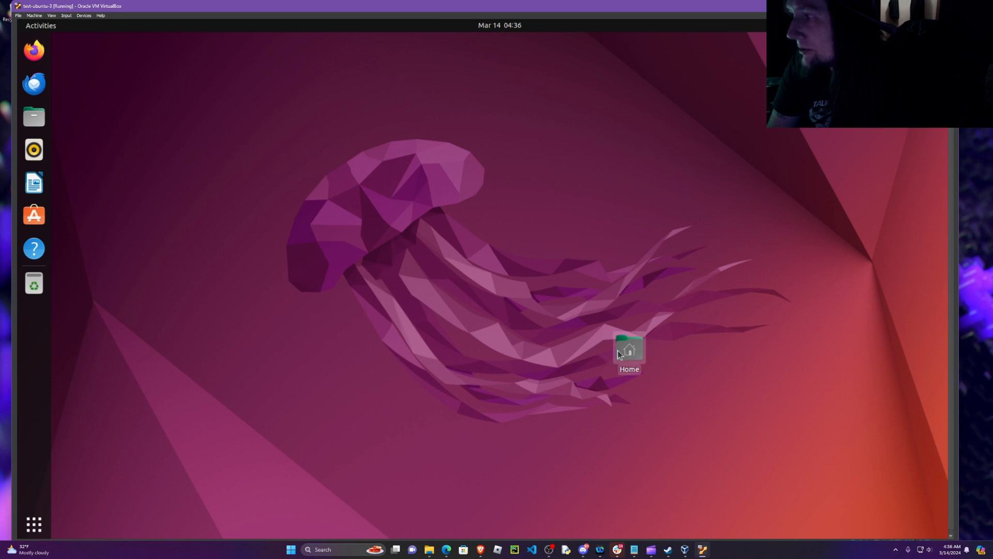
drag(629, 349, 890, 64)
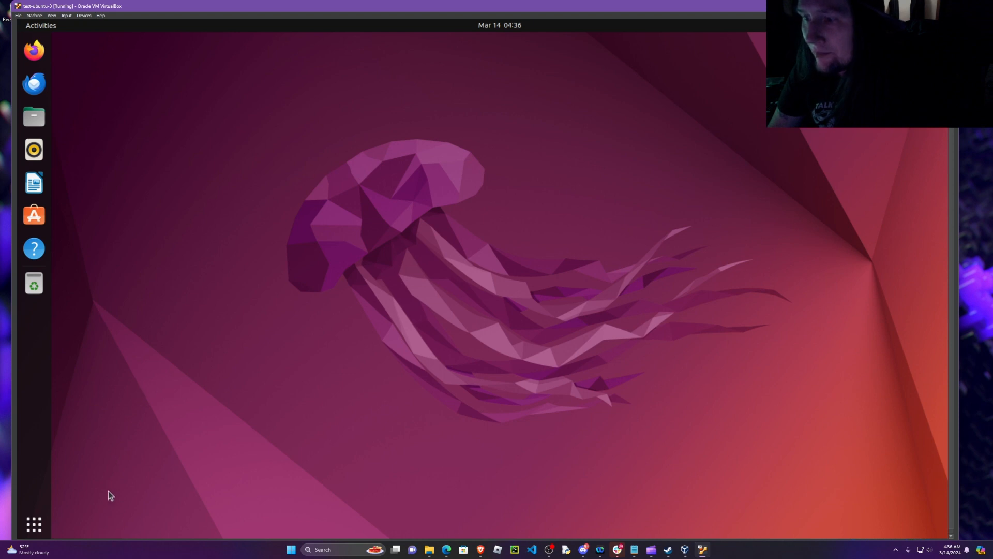
Step: Search the Ubuntu applications for "ter", then open Terminal and move its window further into the desktop
click(35, 525)
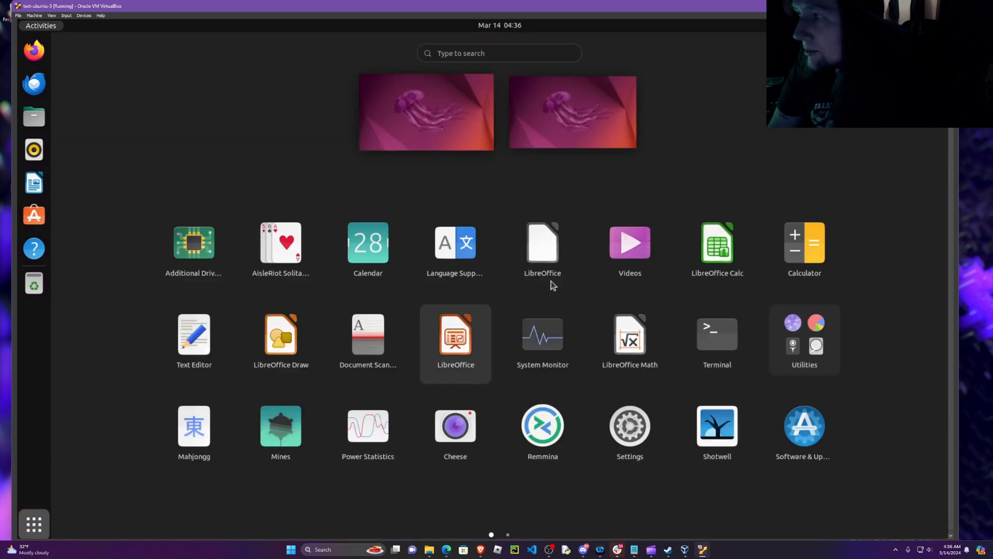
click(501, 53)
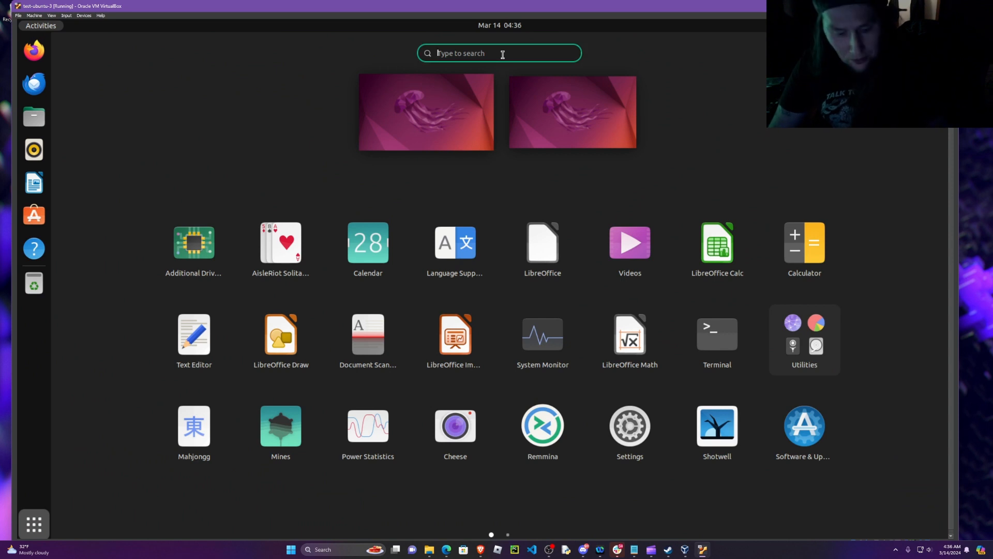
text(ter)
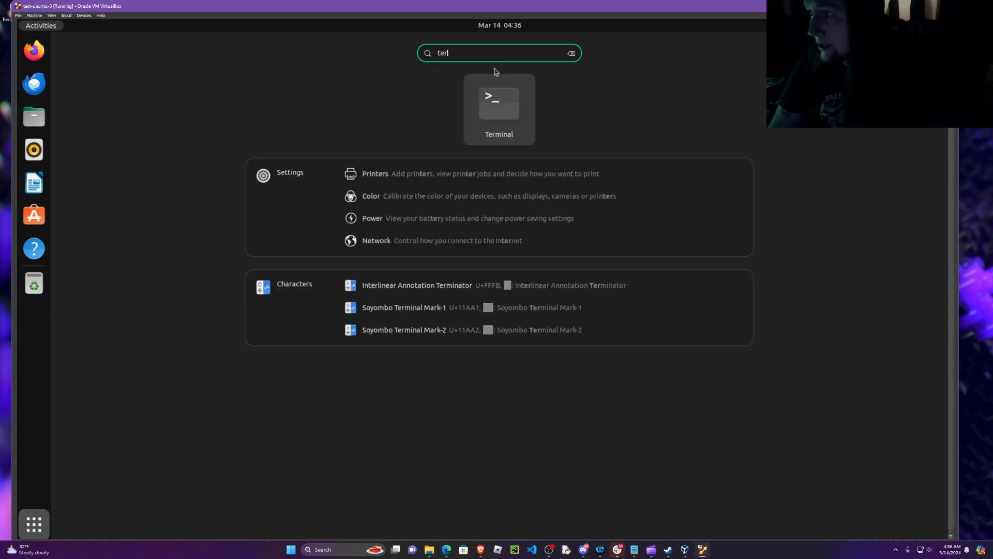
click(500, 103)
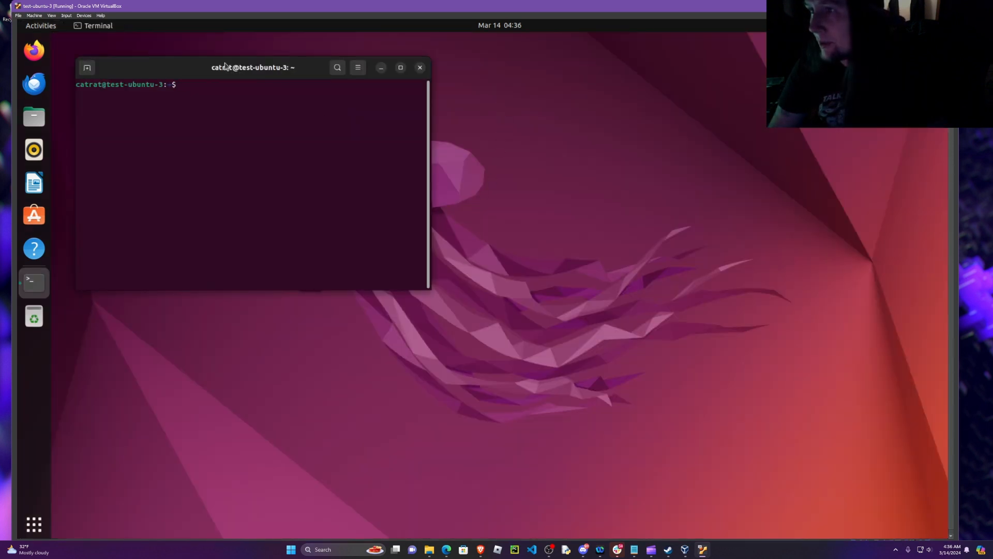
drag(206, 70, 259, 105)
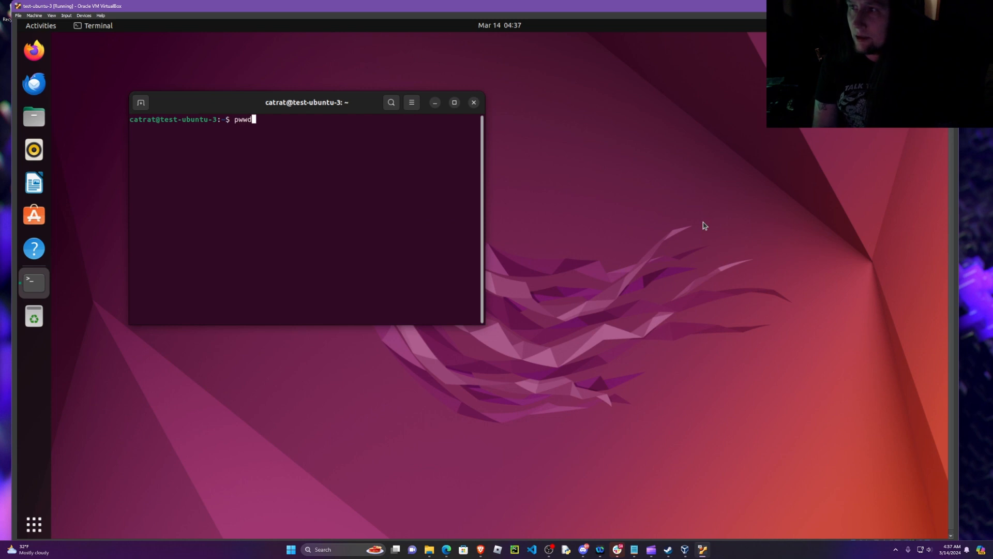
Step: Print the current working directory in the terminal with pwd, adding a few empty prompt lines
key(Return)
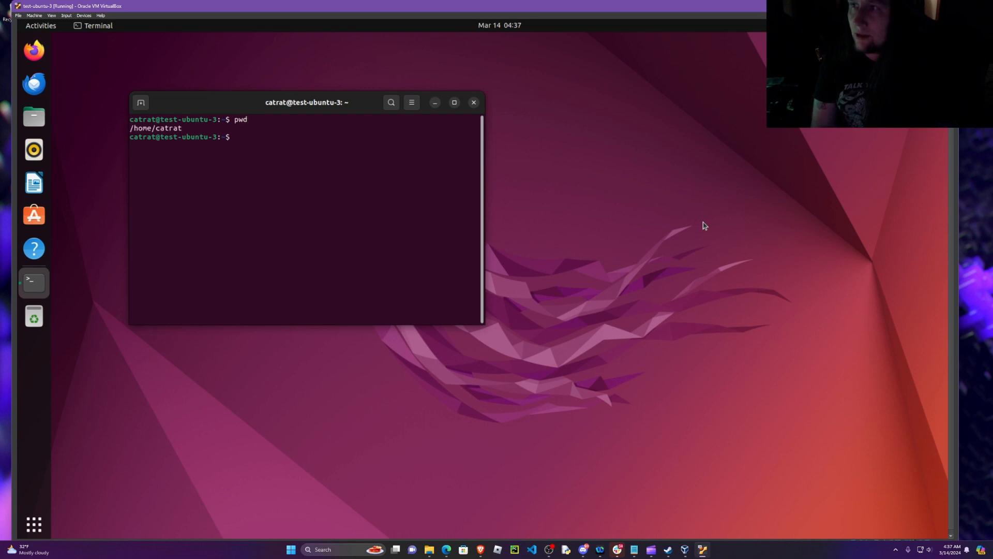
key(Return)
key(Return)
key(Return)
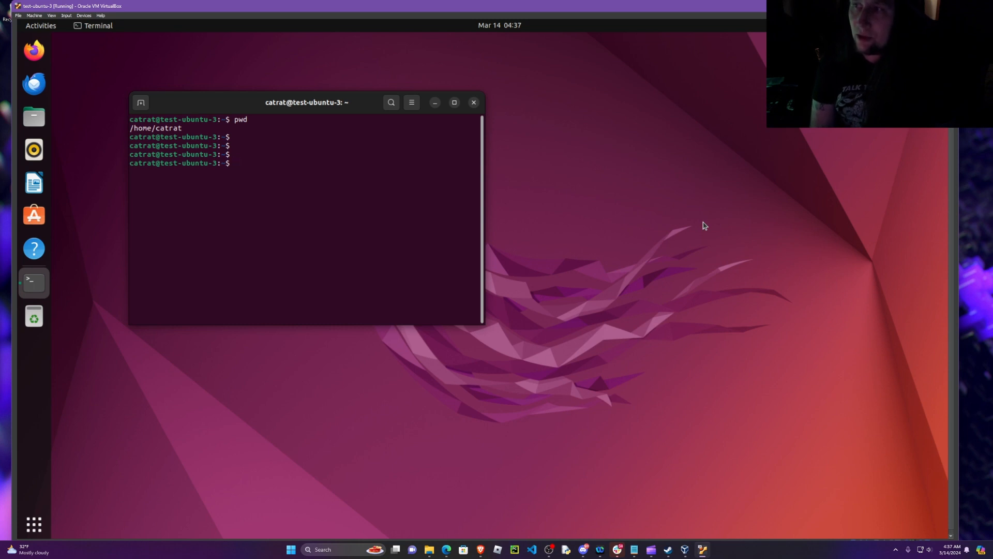
Step: Change to the /var directory in the terminal and briefly highlight the earlier pwd command line
text(cd /var)
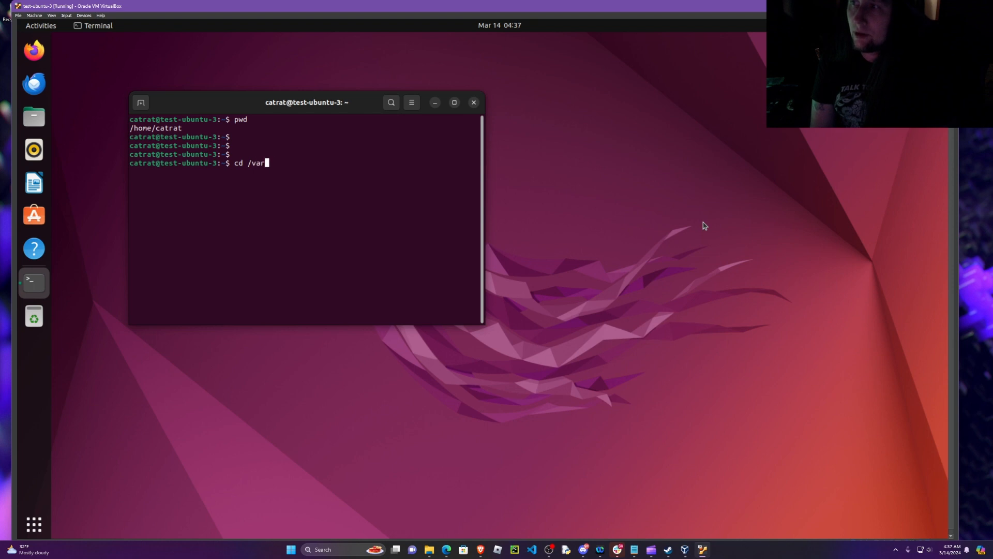
key(Return)
key(Return)
key(Return)
key(Return)
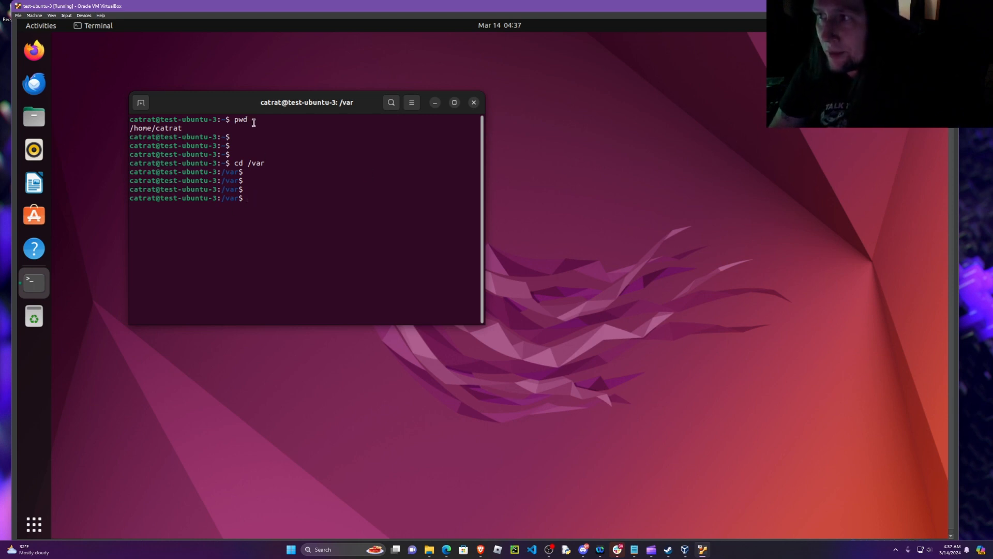
drag(254, 123, 106, 116)
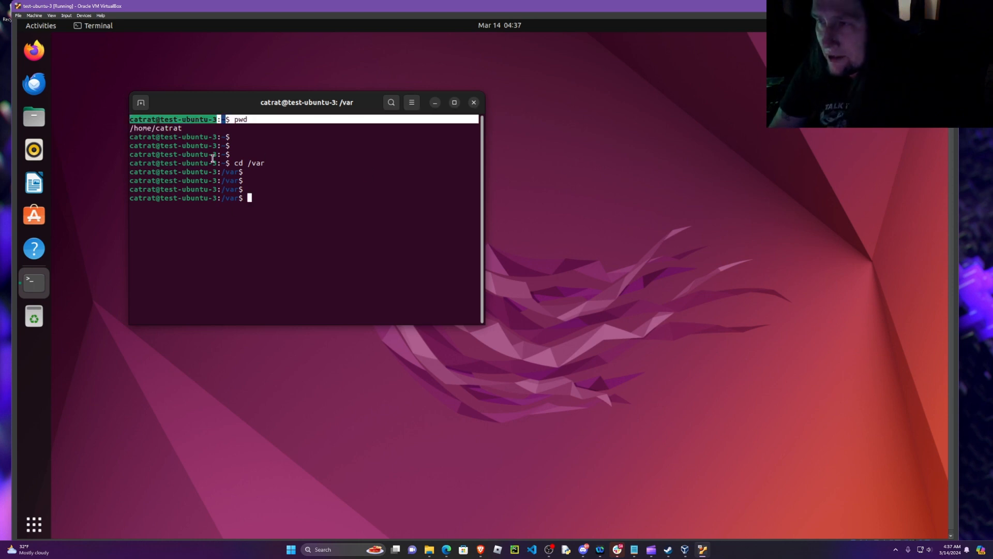
click(253, 199)
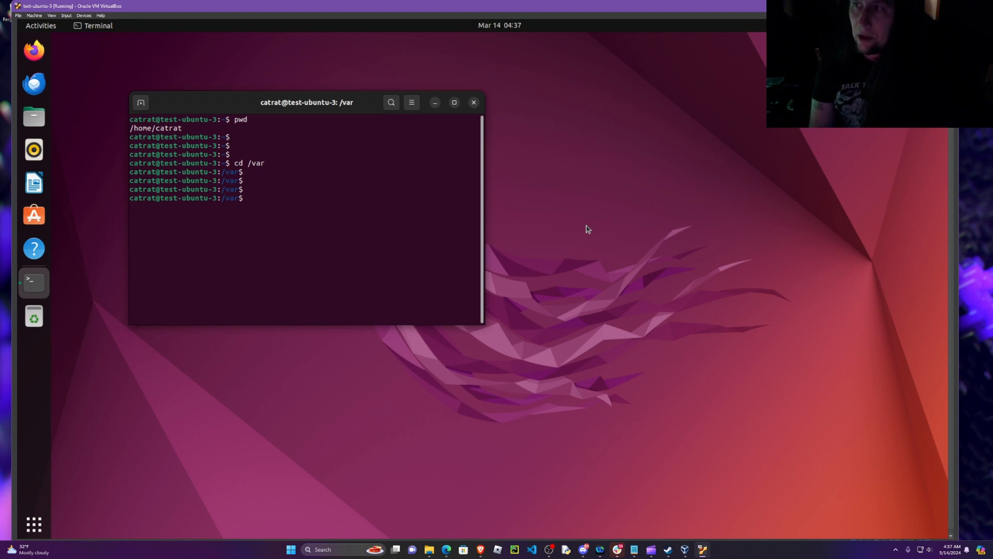
Step: Clear the terminal output with the clear command and close the Terminal window
text(clear)
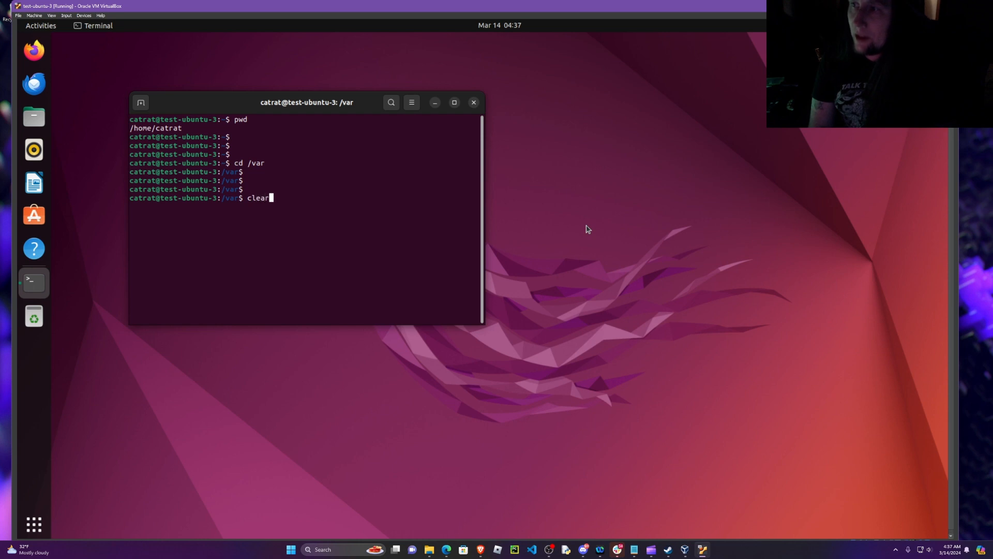
key(Return)
key(Return)
key(Return)
key(Return)
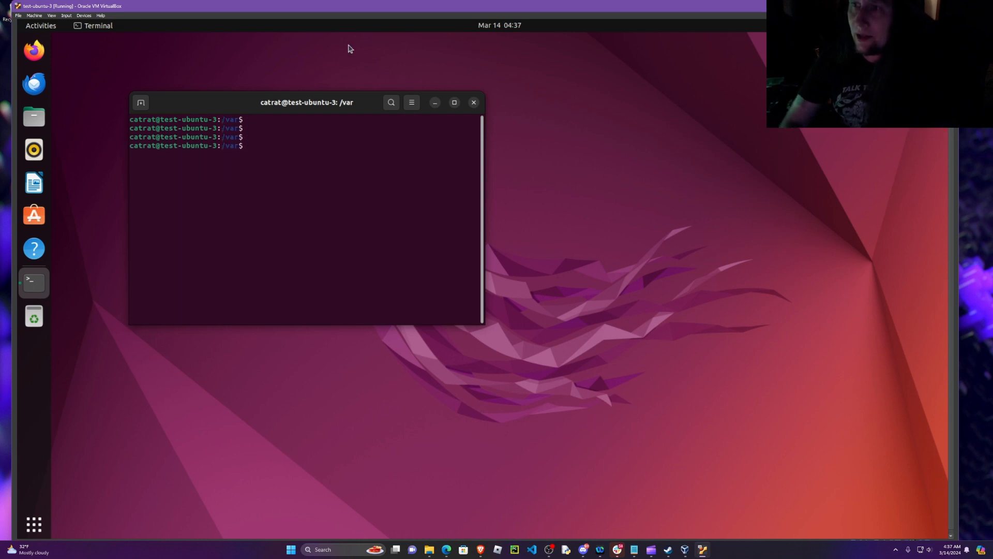
click(473, 102)
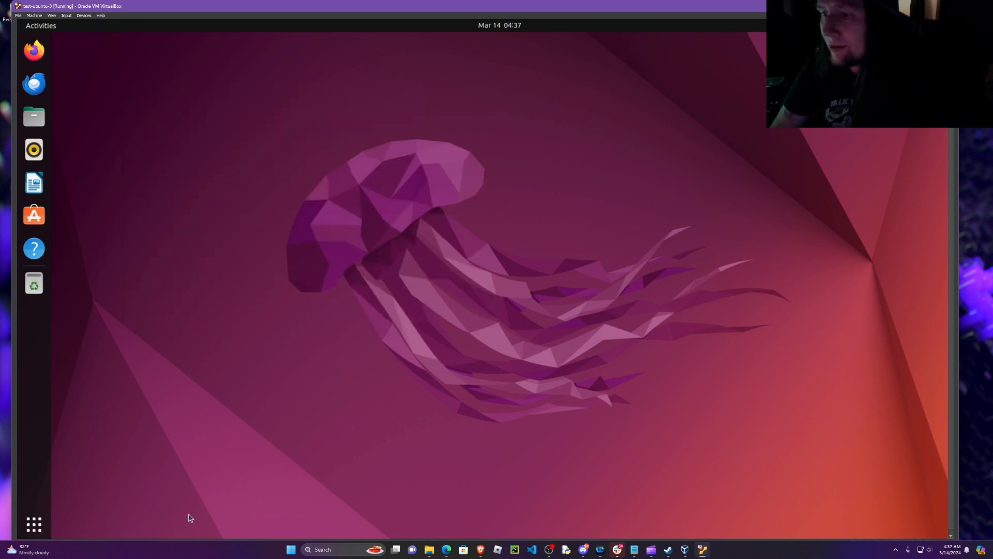
Step: Open the application overview and look through both pages of installed applications
click(33, 532)
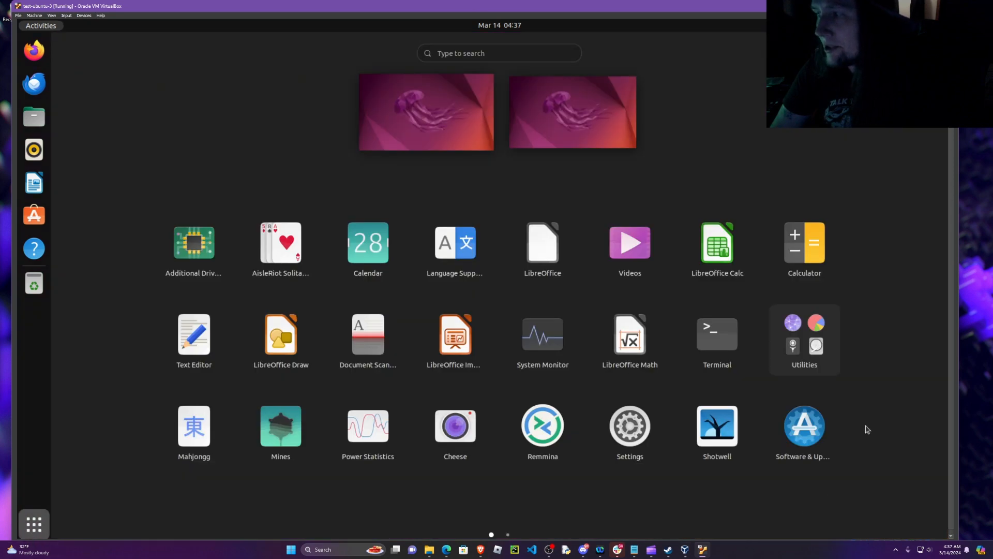
click(508, 536)
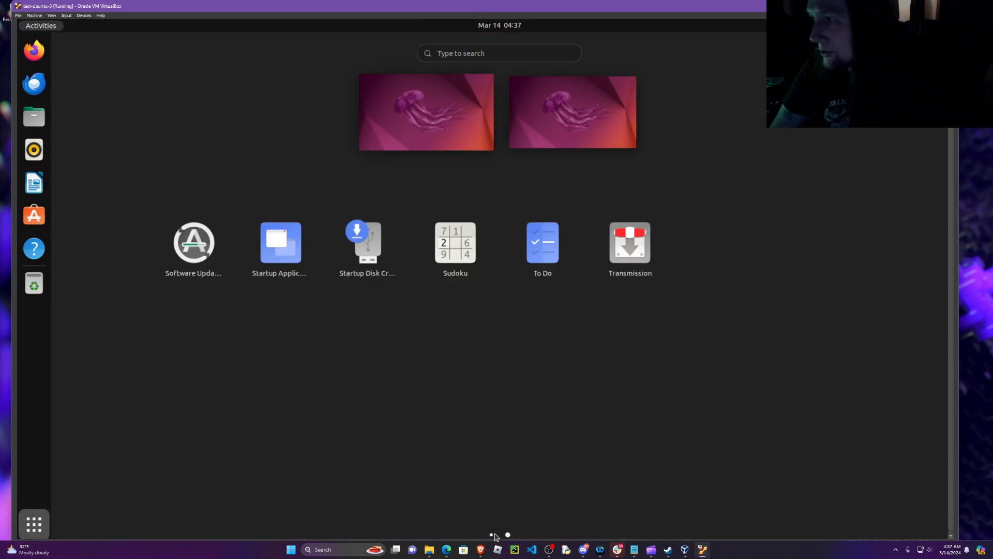
click(494, 535)
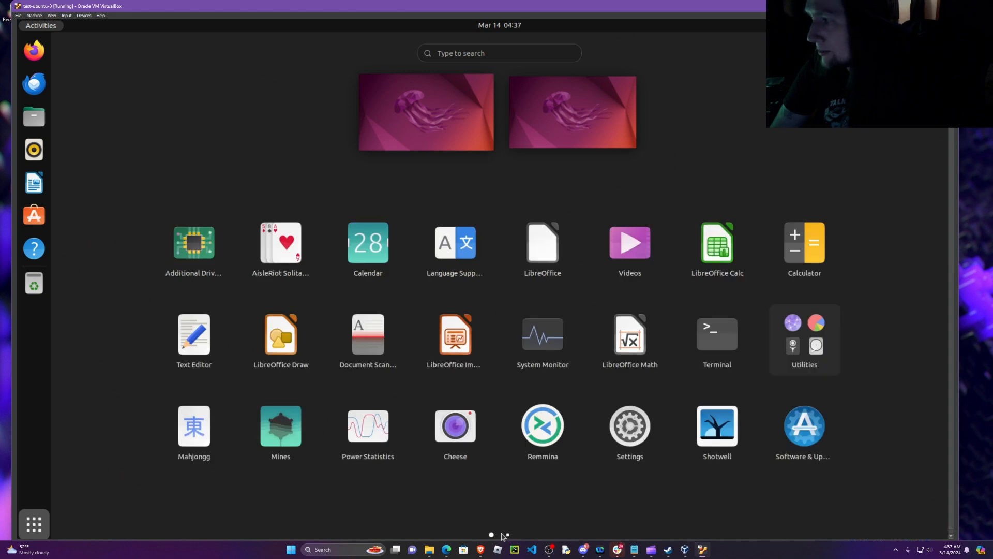